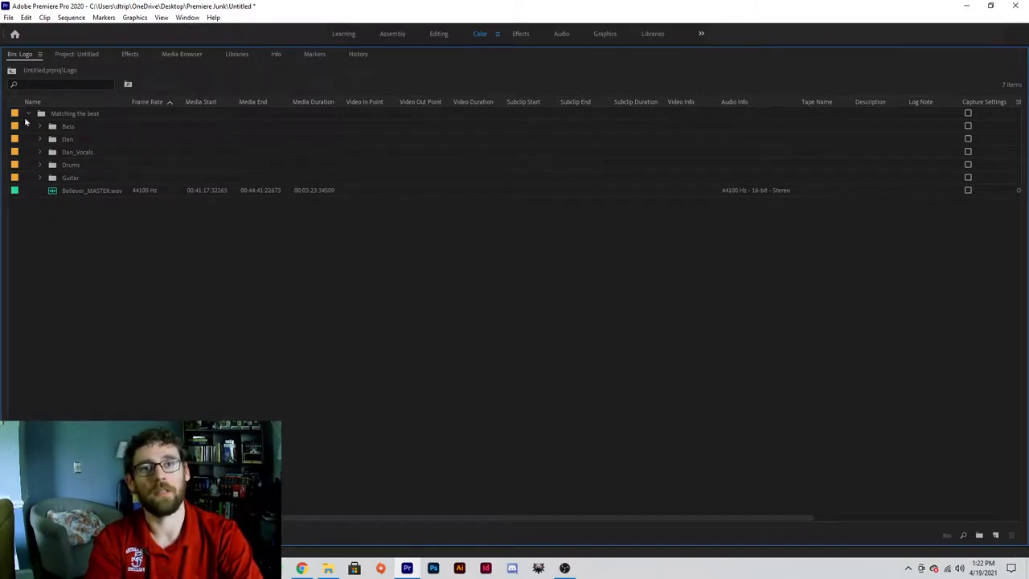
# - Create a sequence from Bass_001.mp4 in the Bass bin and delete the clip from its timeline to leave it empty
pyautogui.press('`')
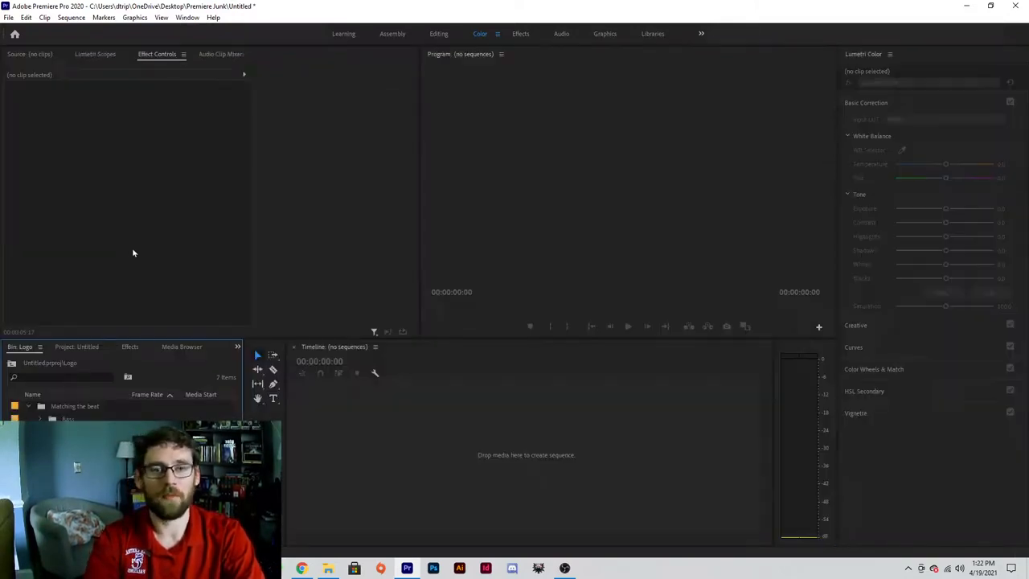
pyautogui.click(40, 419)
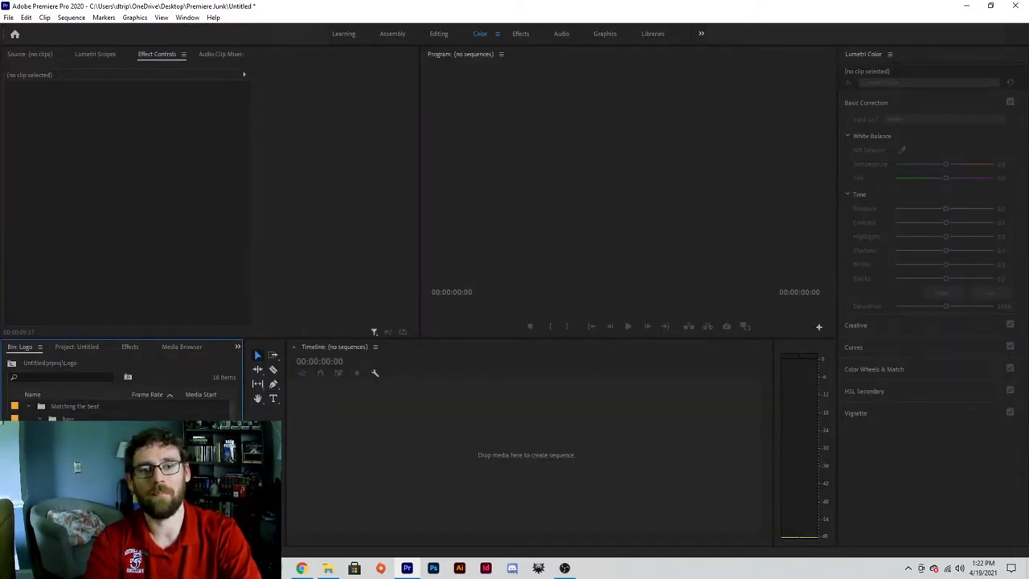
pyautogui.click(81, 444)
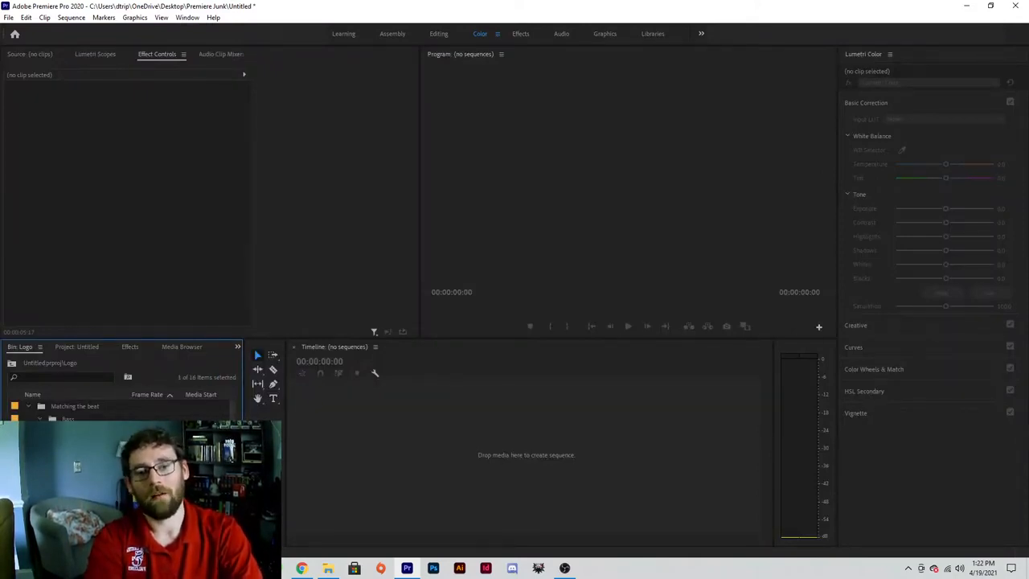
pyautogui.moveTo(81, 445); pyautogui.dragTo(368, 450)
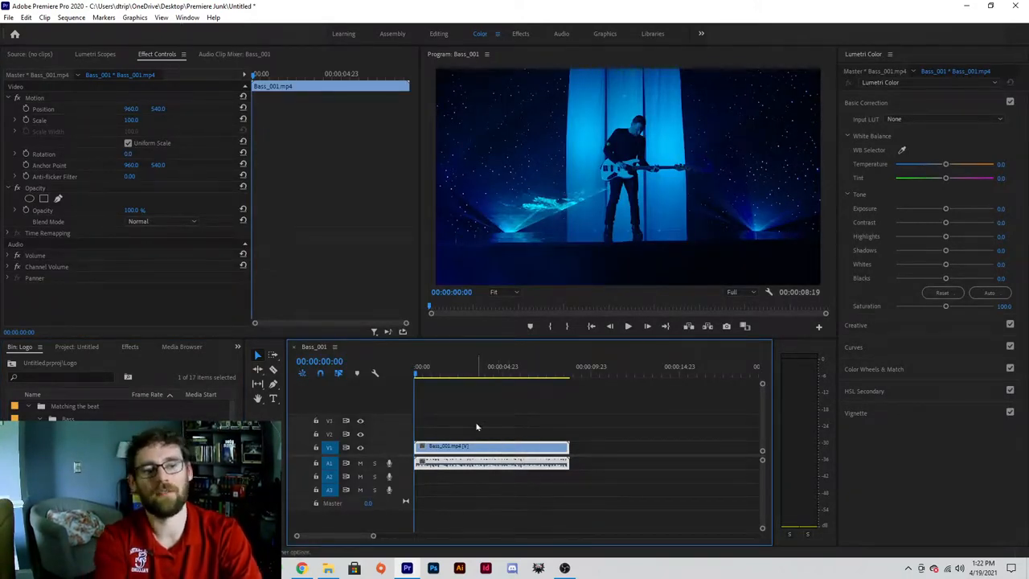
pyautogui.press('Delete')
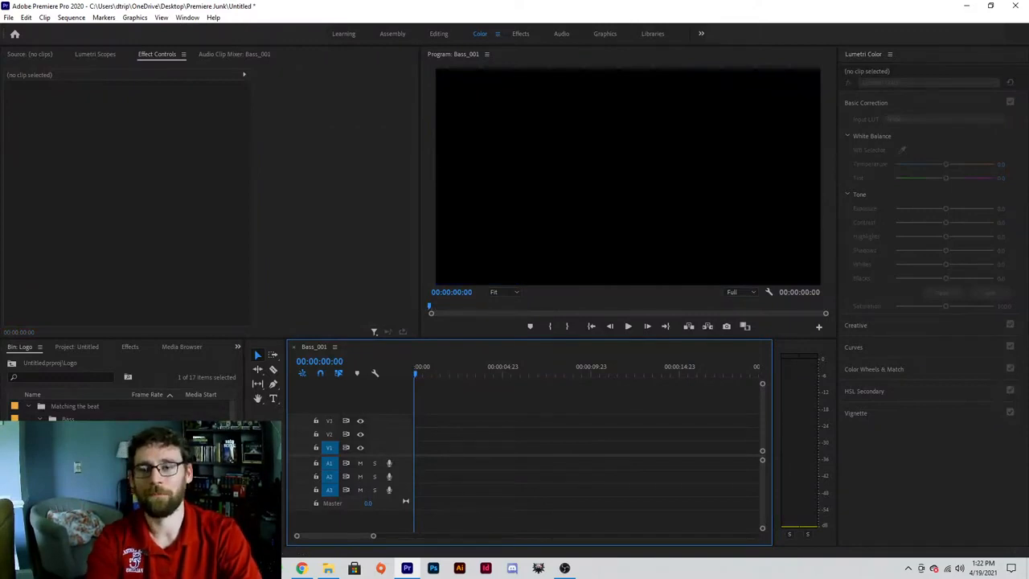
# - Rename the new Bass_001 sequence in the Bass bin as Markers Seq
pyautogui.click(138, 407)
pyautogui.press('`')
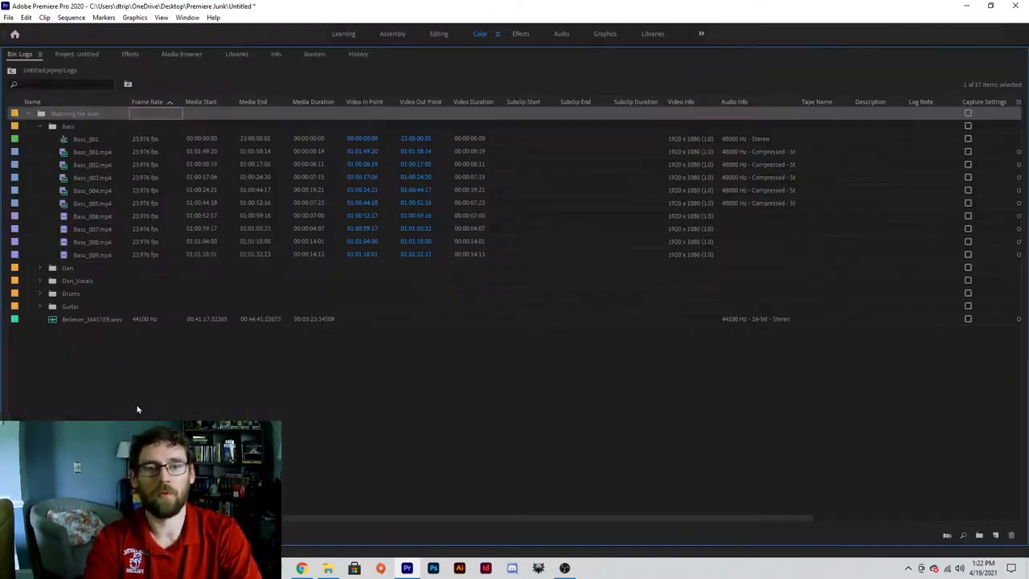
pyautogui.click(81, 141)
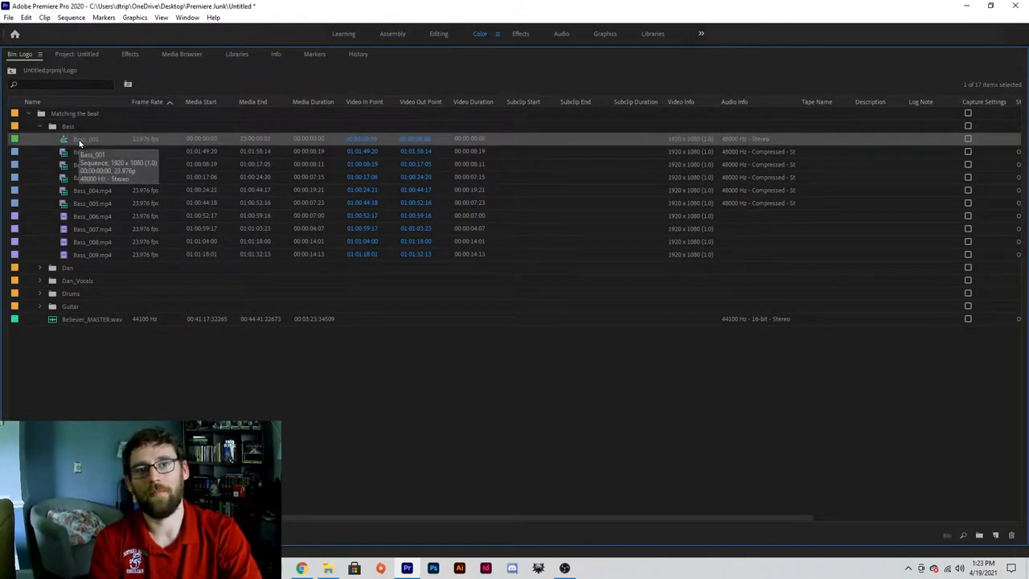
pyautogui.click(80, 142)
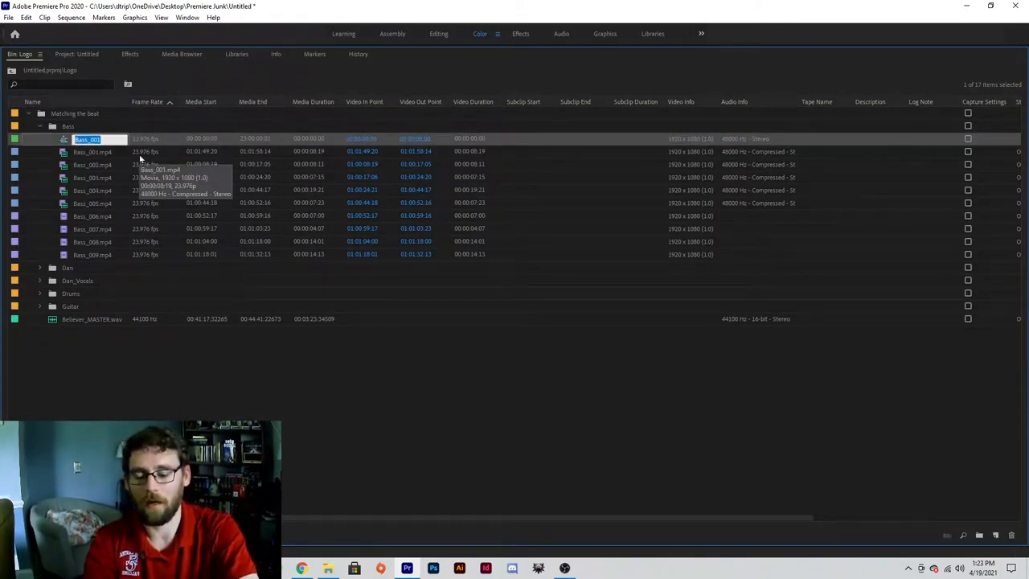
pyautogui.write('Marker')
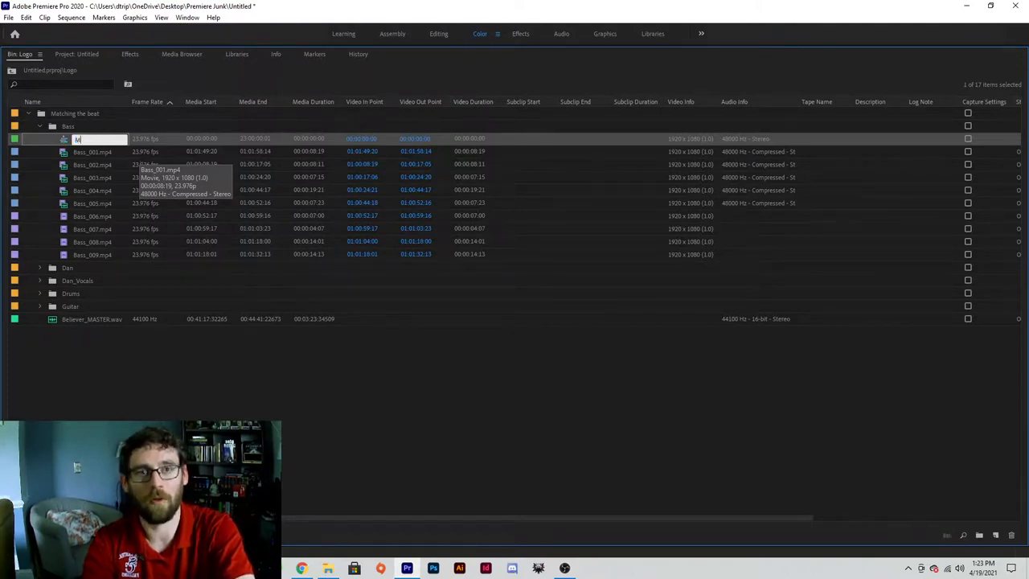
pyautogui.write('s ')
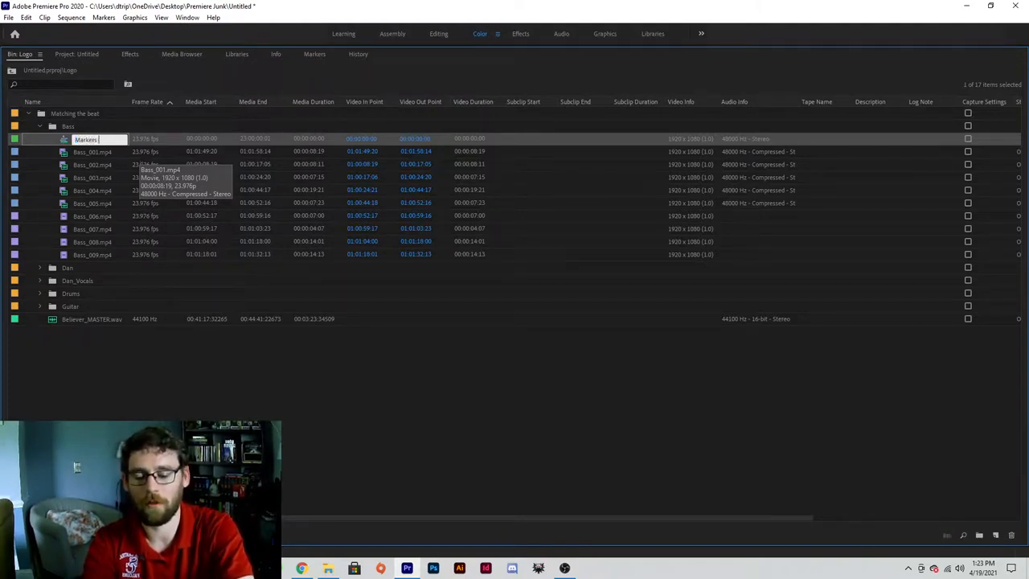
pyautogui.write('Seq')
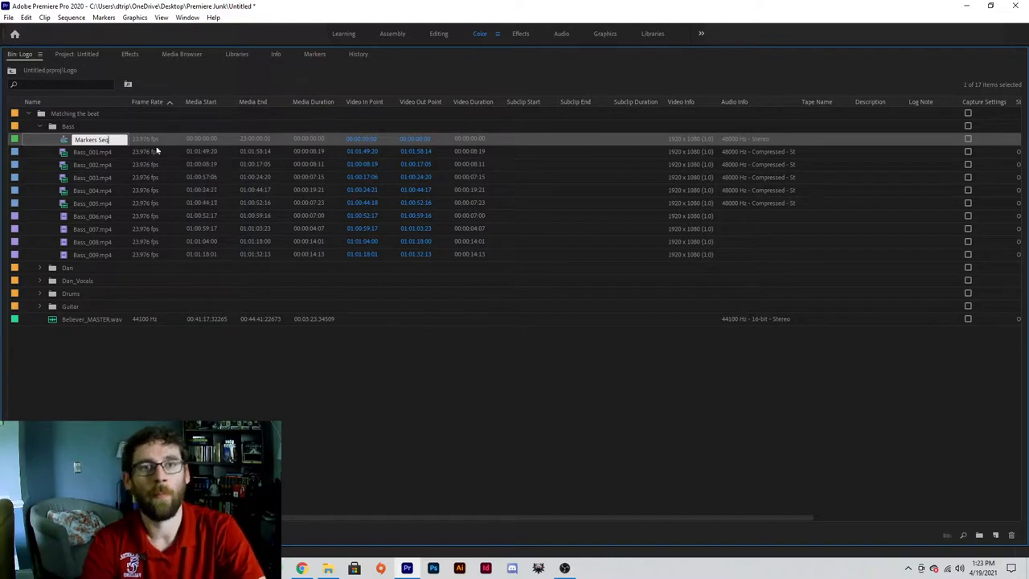
pyautogui.press('Return')
# - Move Markers Seq out of the Bass bin into the Matching the beat bin and collapse the Bass bin
pyautogui.moveTo(70, 116); pyautogui.dragTo(70, 116)
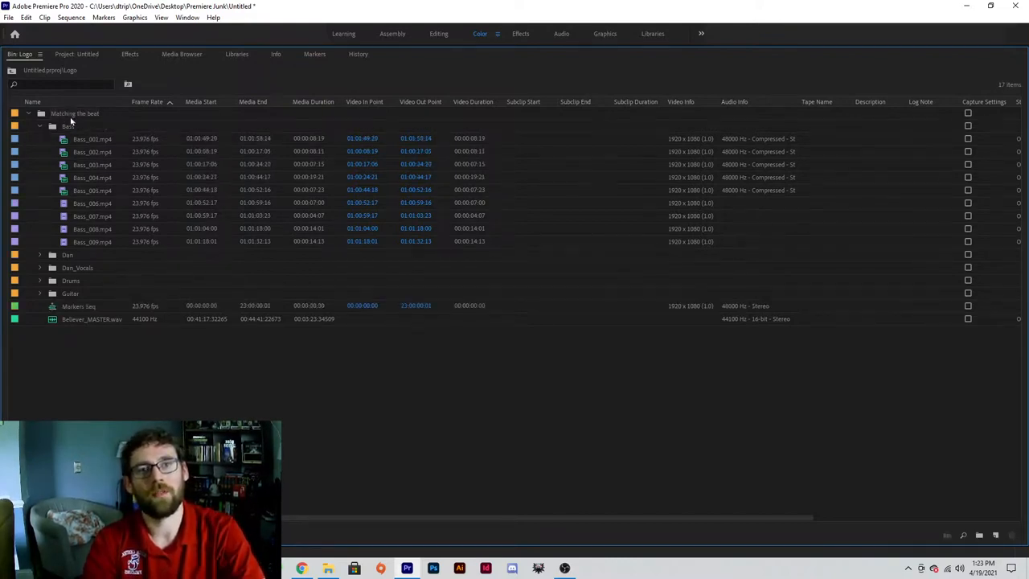
pyautogui.click(39, 126)
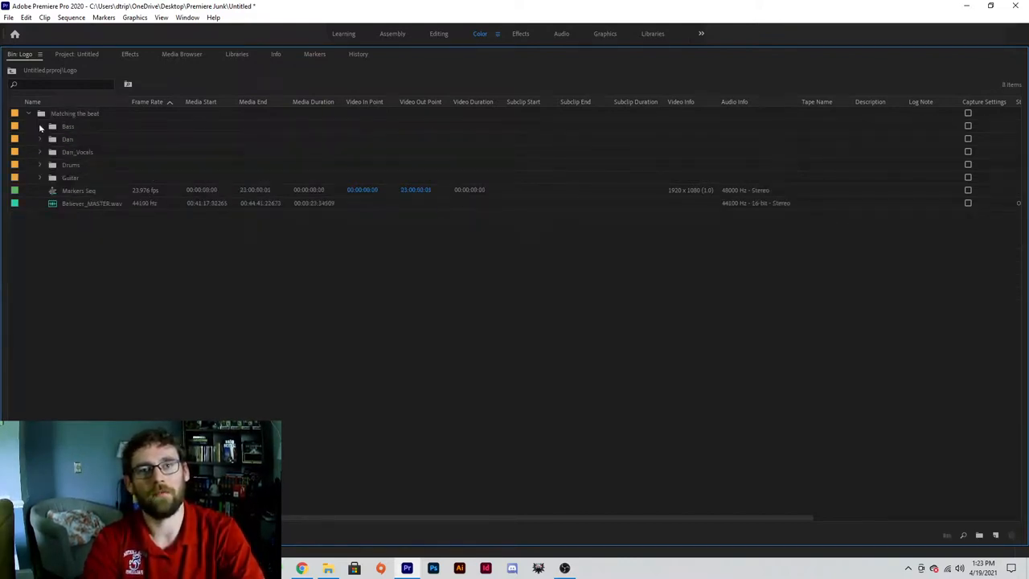
pyautogui.click(74, 192)
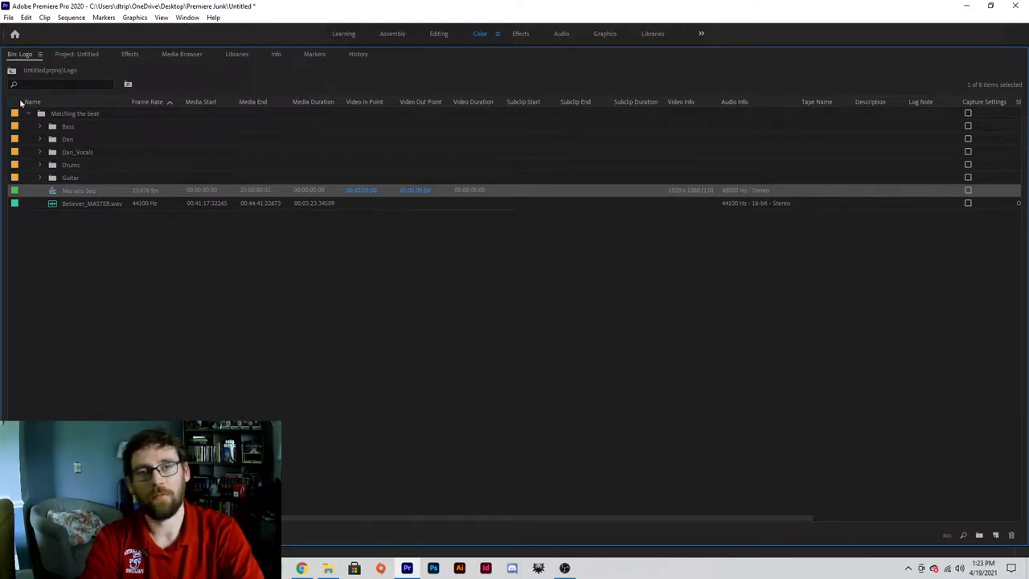
# - Place Believer_MASTER.wav on audio track A1 at the start of the Markers Seq timeline
pyautogui.press('`')
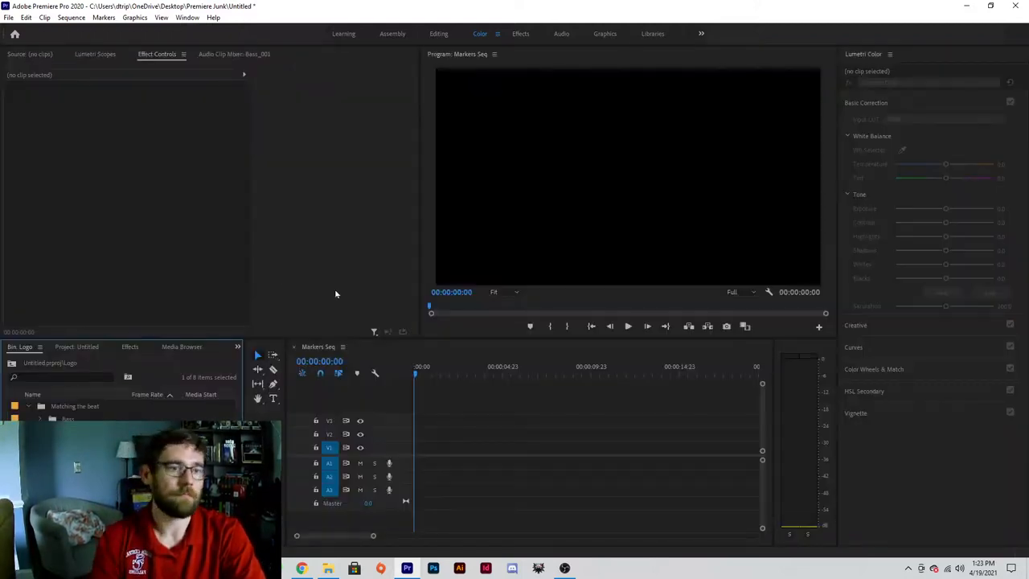
pyautogui.click(76, 472)
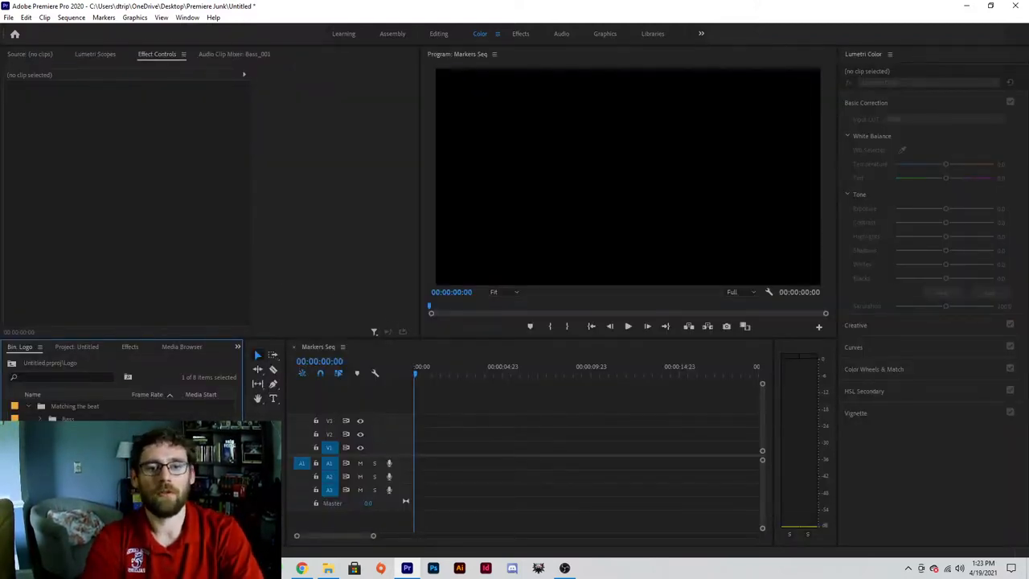
pyautogui.moveTo(77, 473); pyautogui.dragTo(418, 464)
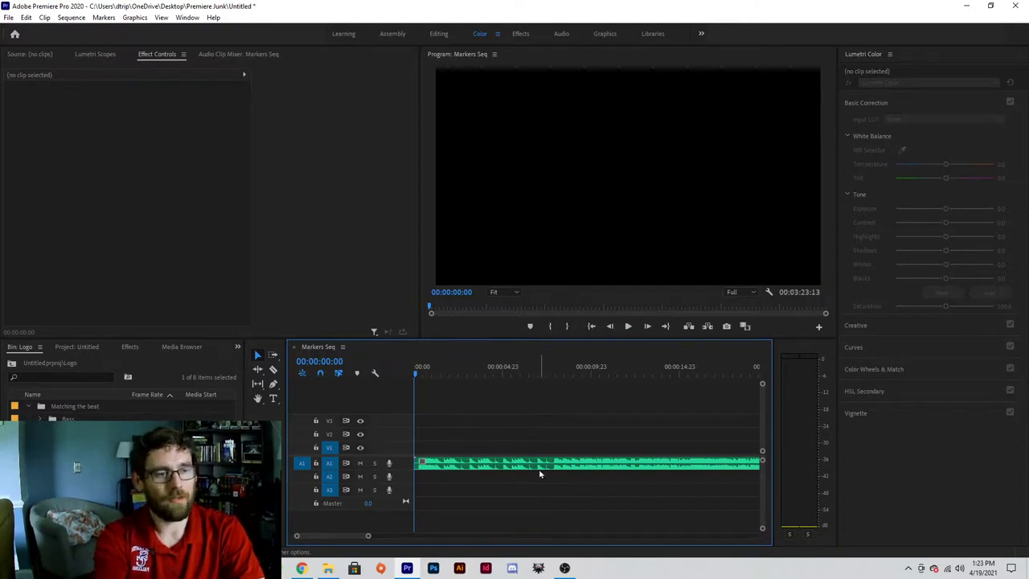
# - Play the song's opening, cut Believer_MASTER.wav at 00:00:07:22 and delete everything after the cut
pyautogui.press('=')
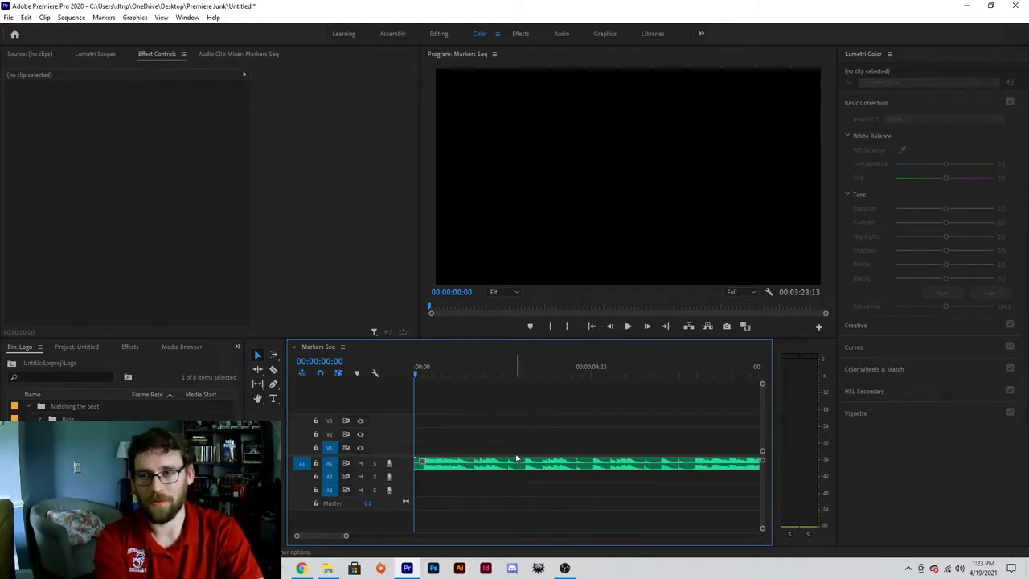
pyautogui.press('space')
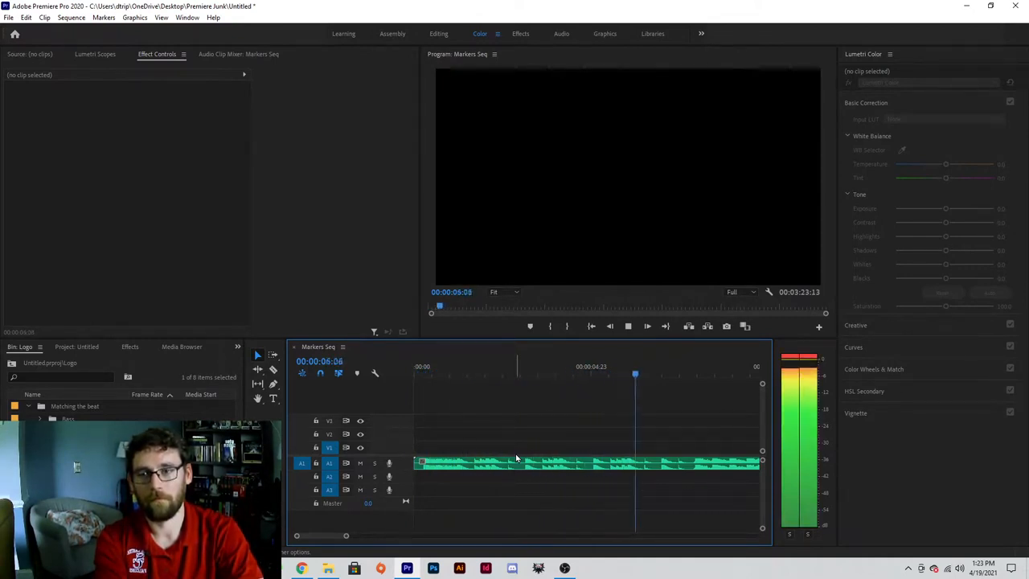
pyautogui.click(516, 458)
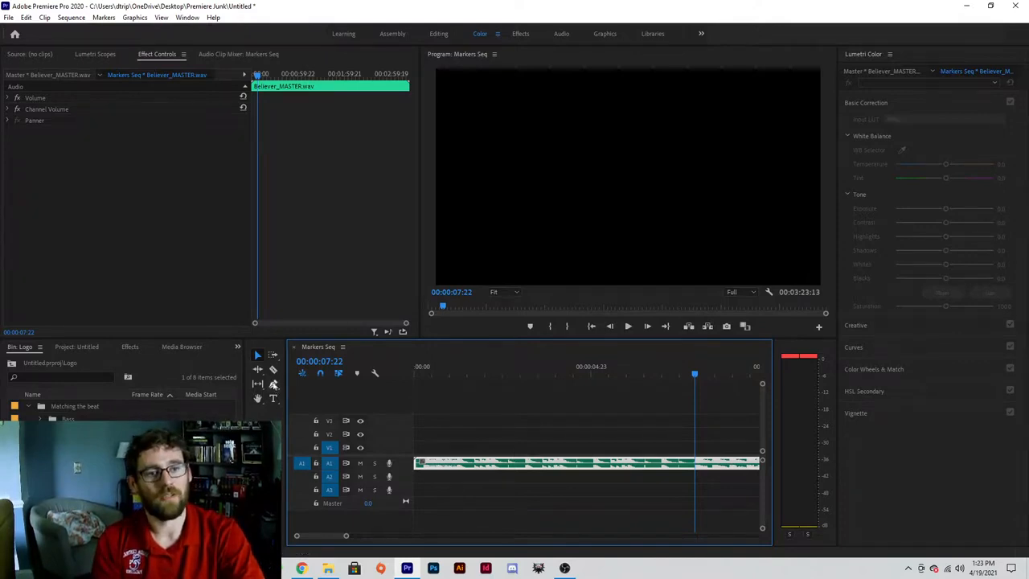
pyautogui.click(273, 369)
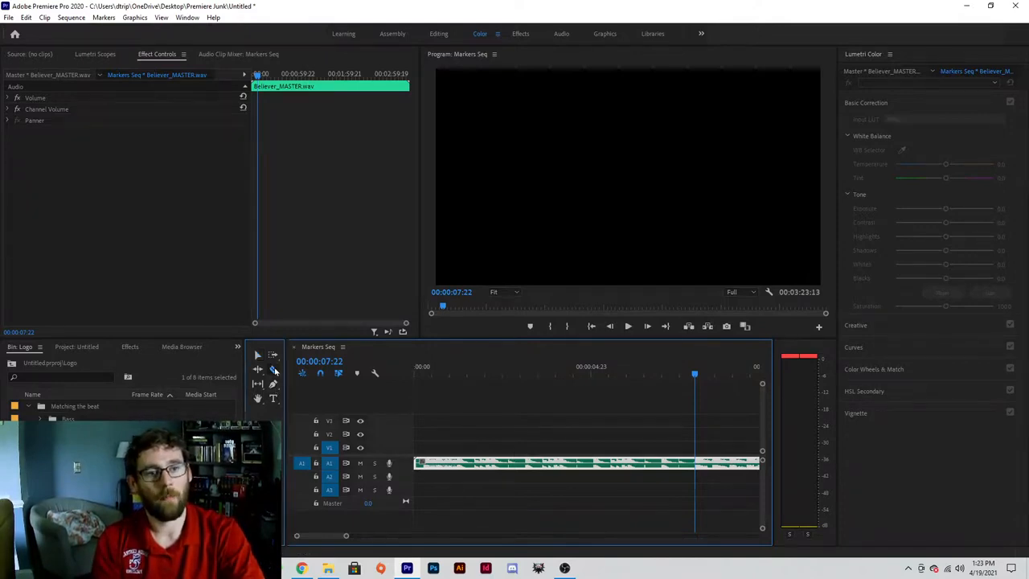
pyautogui.click(695, 465)
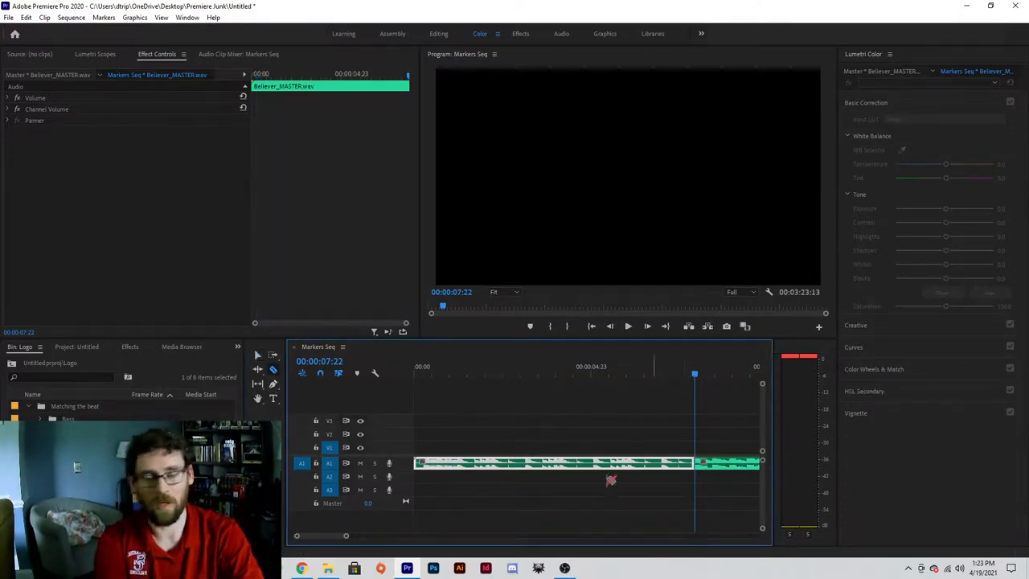
pyautogui.click(257, 354)
pyautogui.click(728, 469)
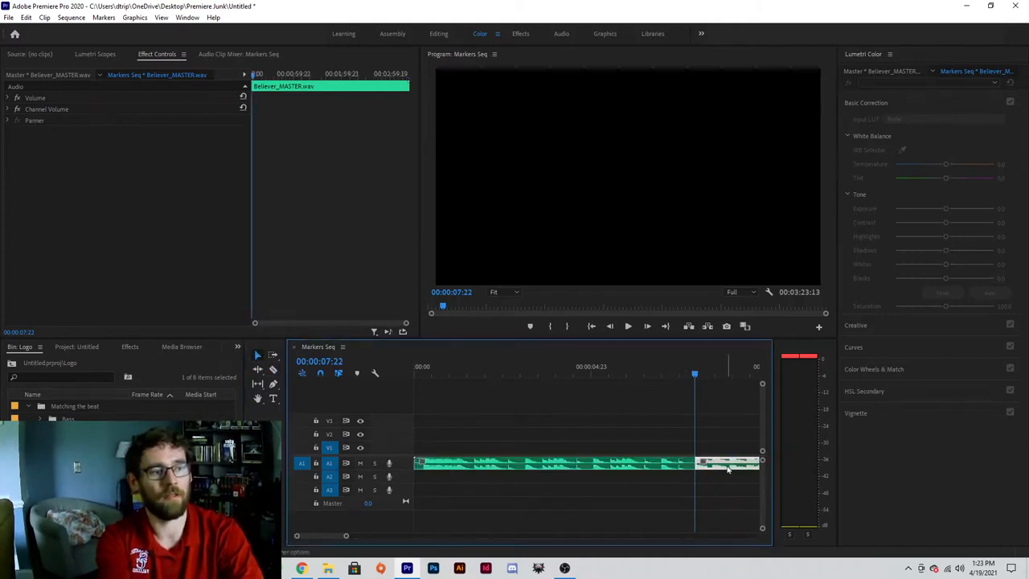
pyautogui.press('Delete')
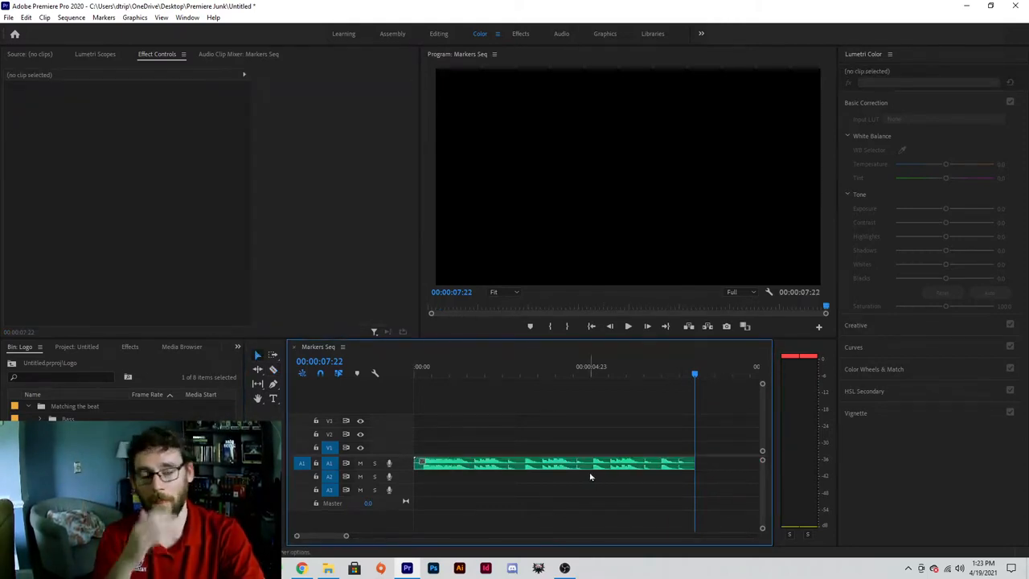
# - Return the playhead to the start and enlarge audio track A1 to show the waveform in detail
pyautogui.moveTo(480, 366); pyautogui.dragTo(354, 370)
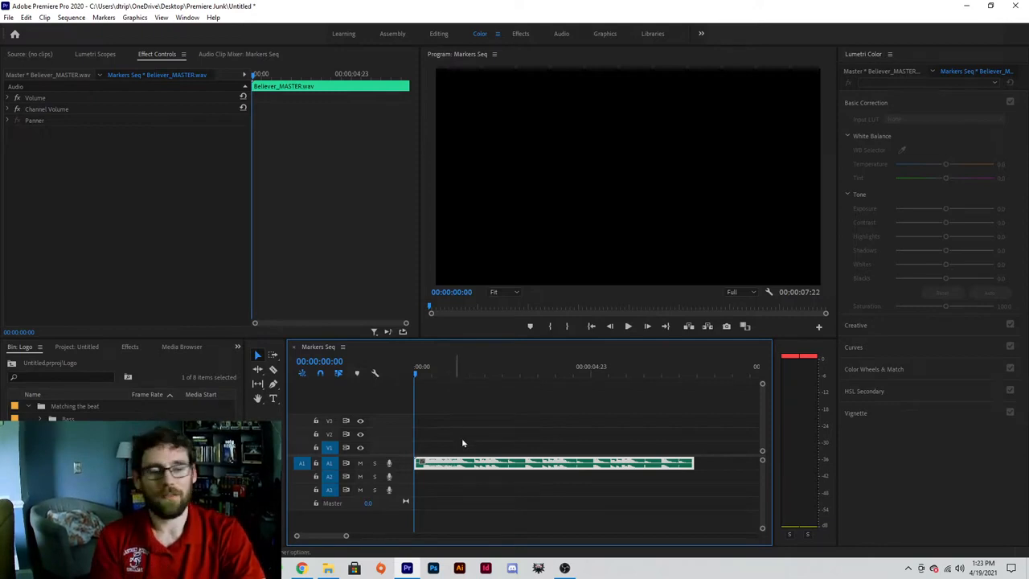
pyautogui.moveTo(331, 469); pyautogui.dragTo(349, 517)
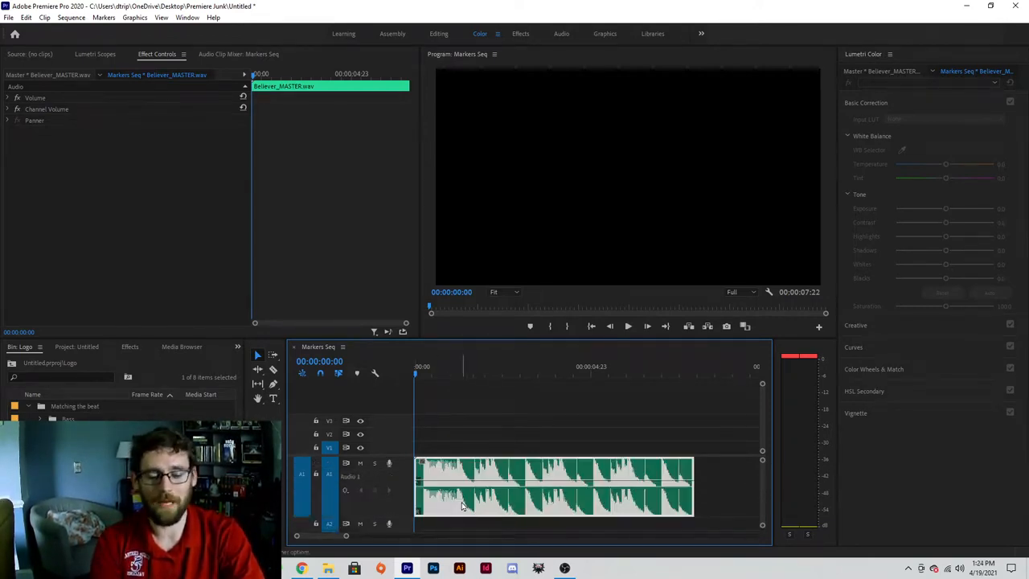
pyautogui.scroll(4, 510, 500)
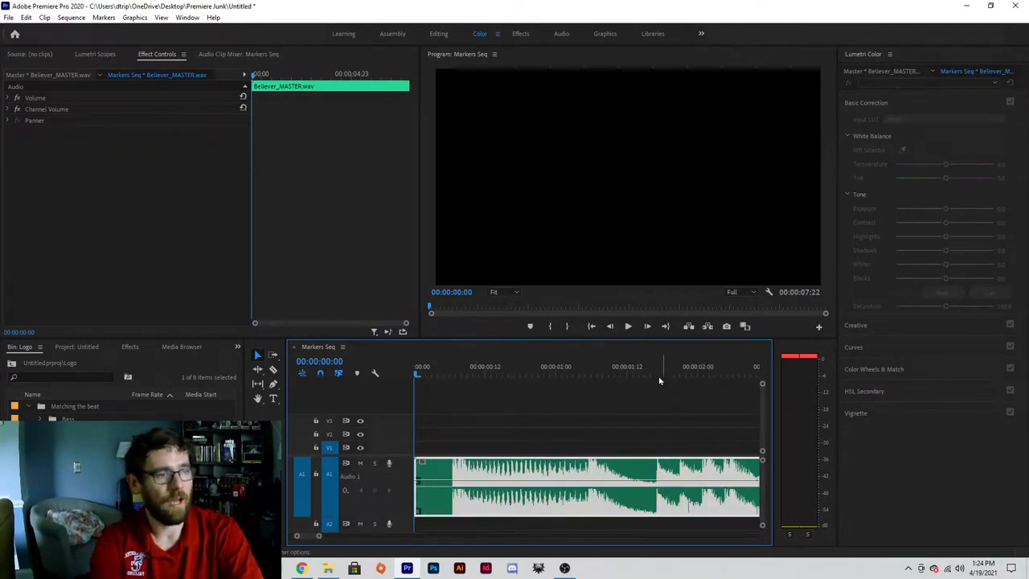
# - Examine the waveform's beat spike at 00:00:01:17 and return the playhead to the start of the sequence
pyautogui.moveTo(659, 371)
pyautogui.mouseDown()
pyautogui.moveTo(673, 372)
pyautogui.moveTo(657, 371)
pyautogui.mouseUp()
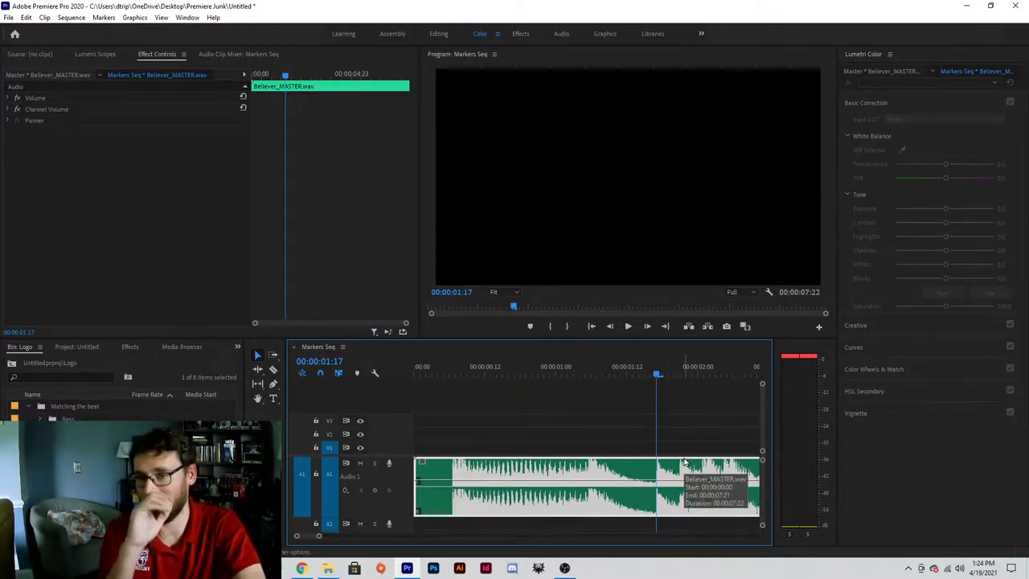
pyautogui.click(506, 418)
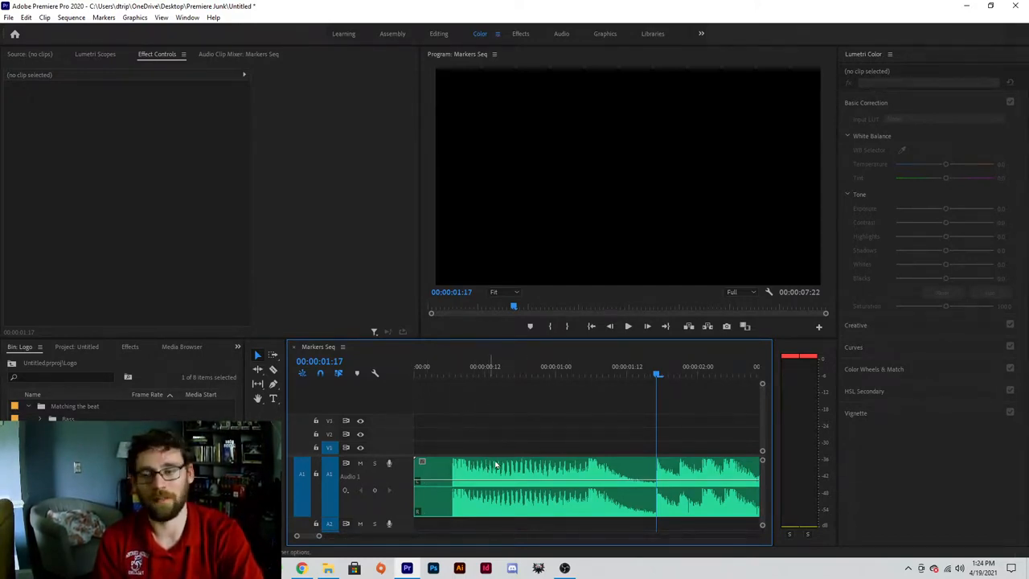
pyautogui.moveTo(476, 371); pyautogui.dragTo(411, 367)
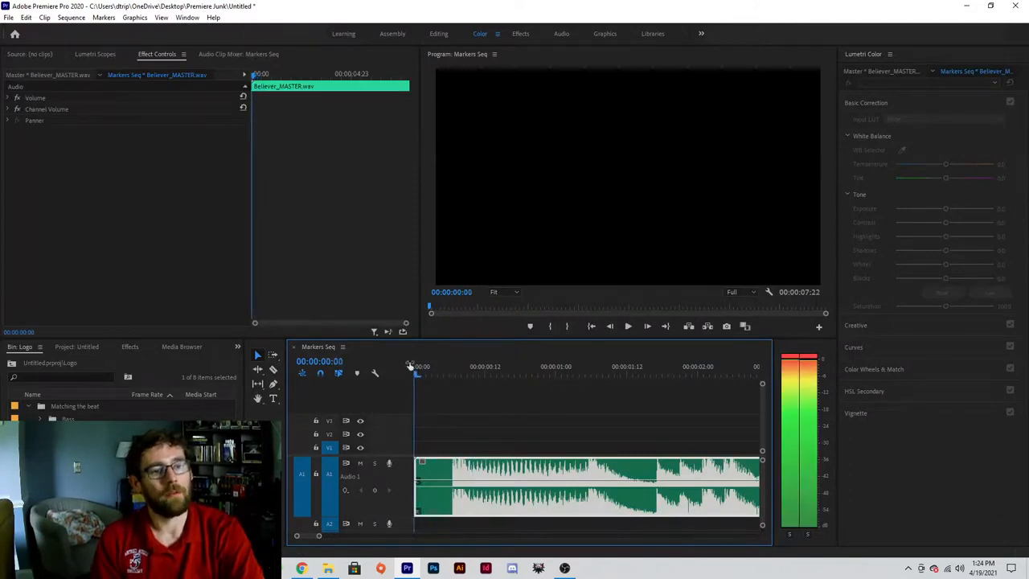
pyautogui.click(471, 420)
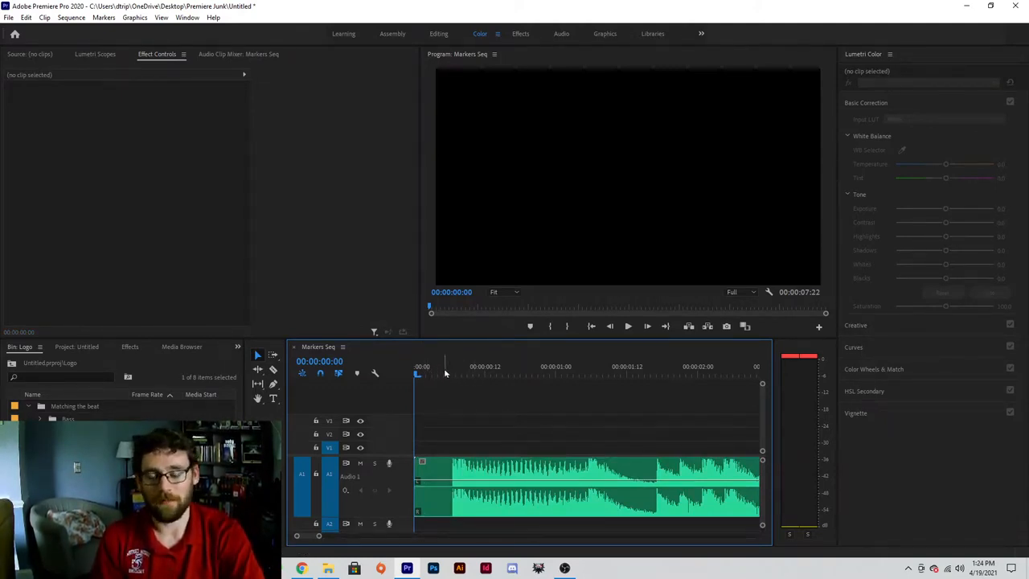
# - Add a sequence marker on the first beat at 00:00:00:06
pyautogui.moveTo(445, 373); pyautogui.dragTo(453, 373)
pyautogui.click(474, 390)
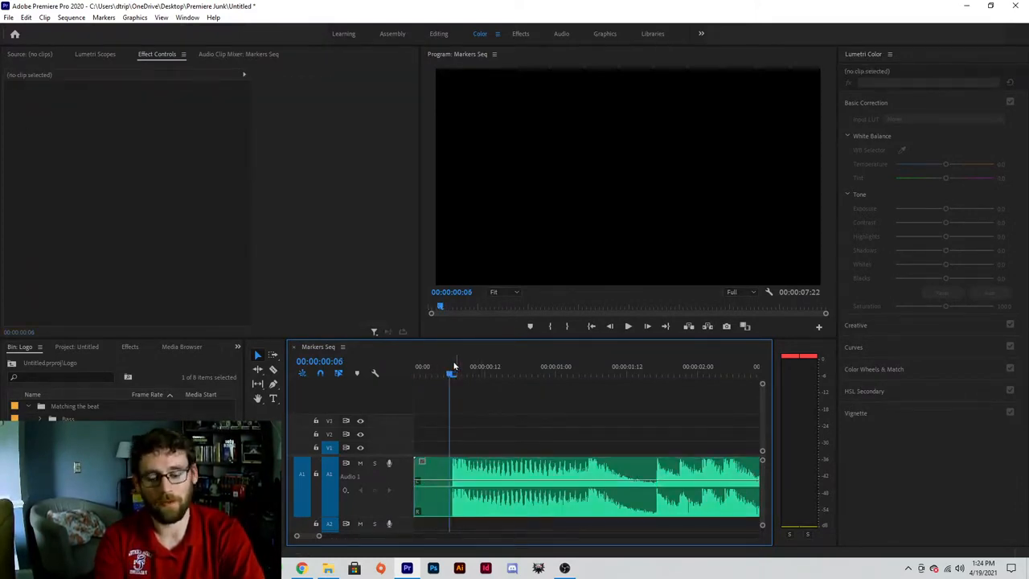
pyautogui.press('m')
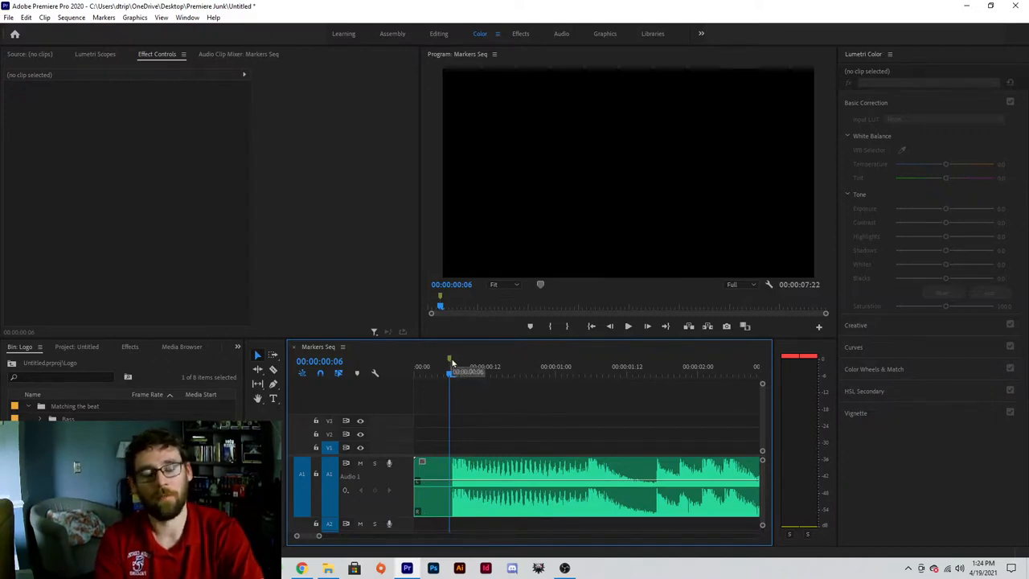
# - Open the settings of the marker at 00:00:00:06, colour it purple and enter the comment "This clip sucks fix it"
pyautogui.doubleClick(450, 362)
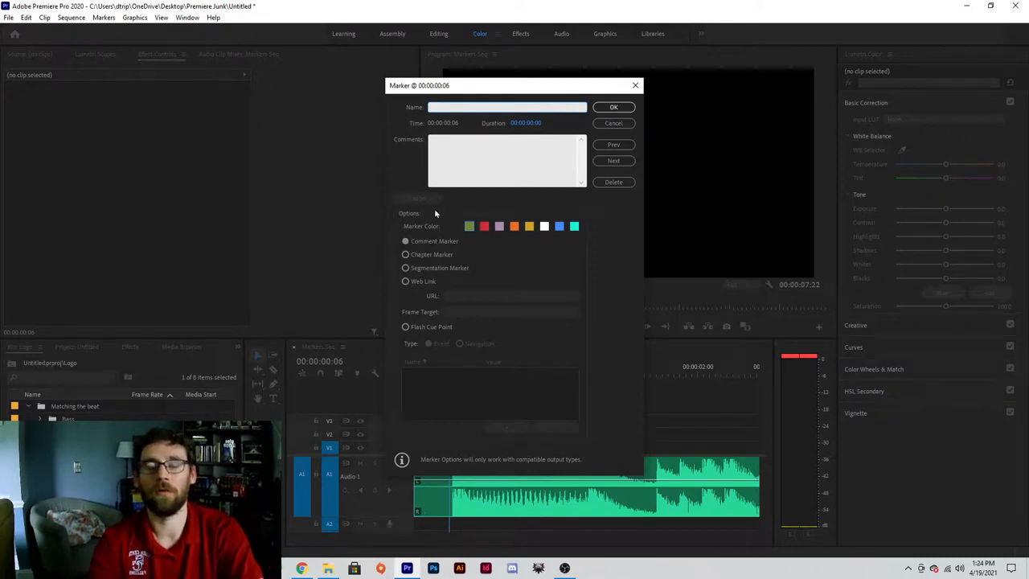
pyautogui.click(484, 226)
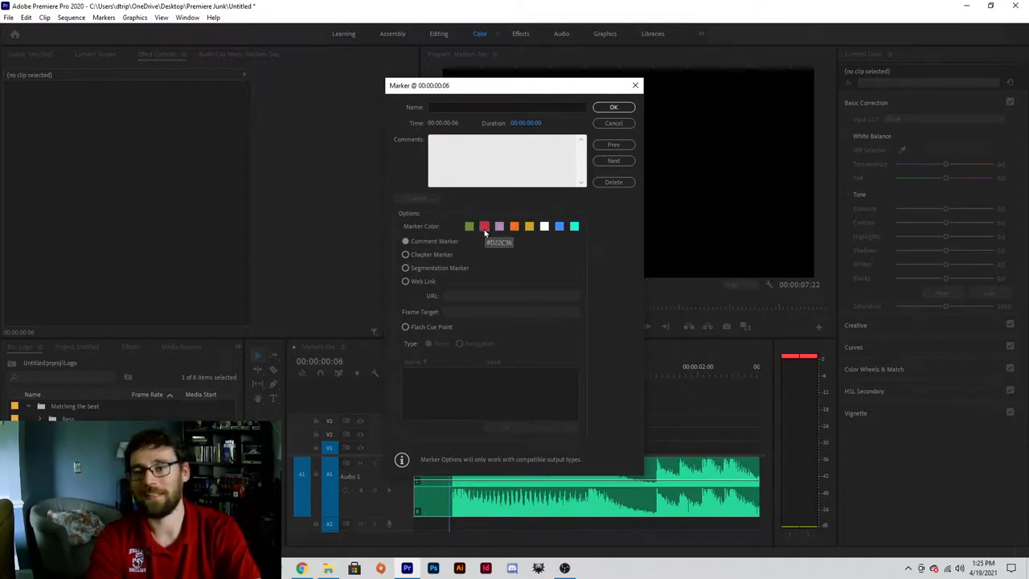
pyautogui.click(498, 230)
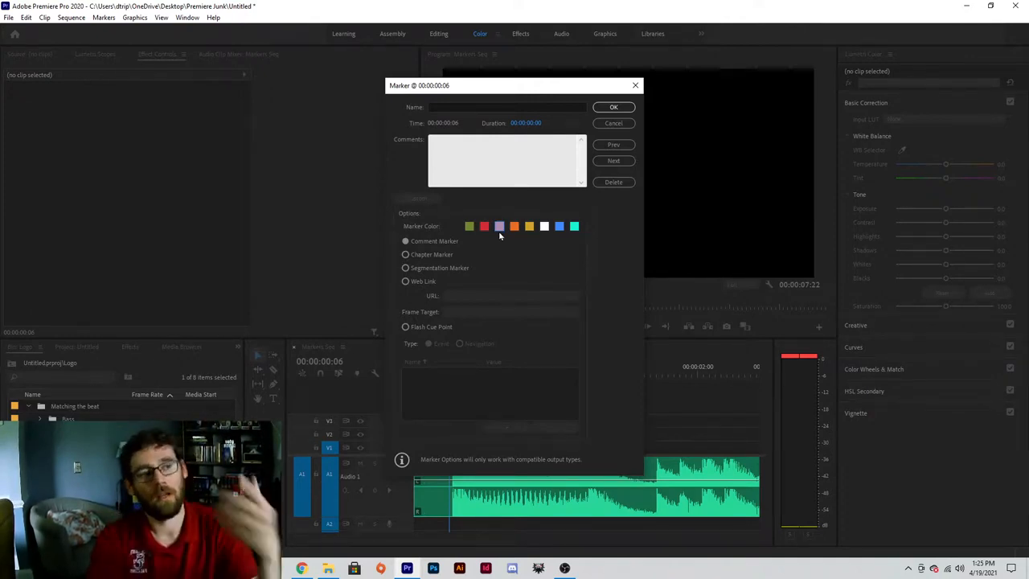
pyautogui.click(437, 105)
pyautogui.click(459, 156)
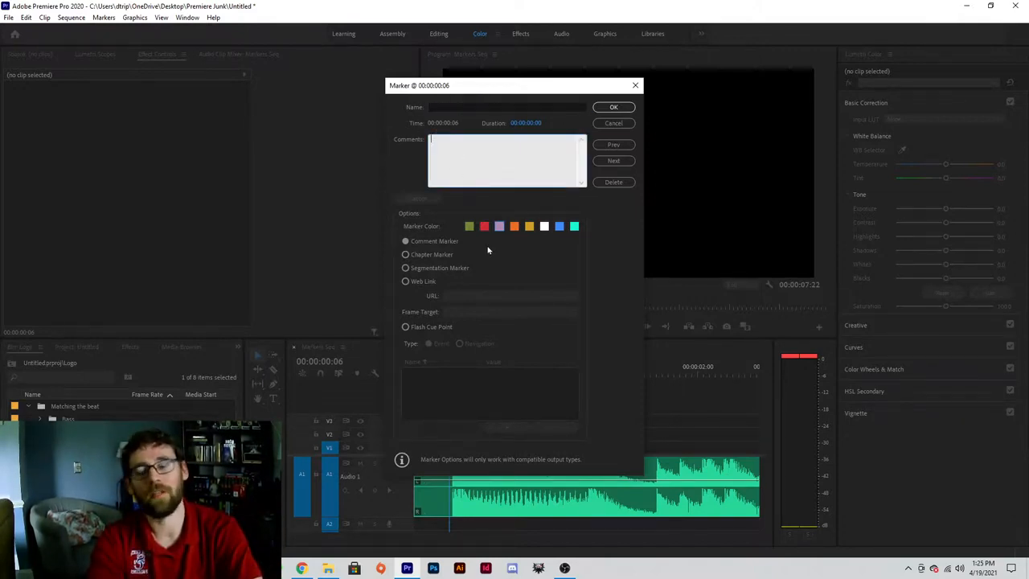
pyautogui.write('This')
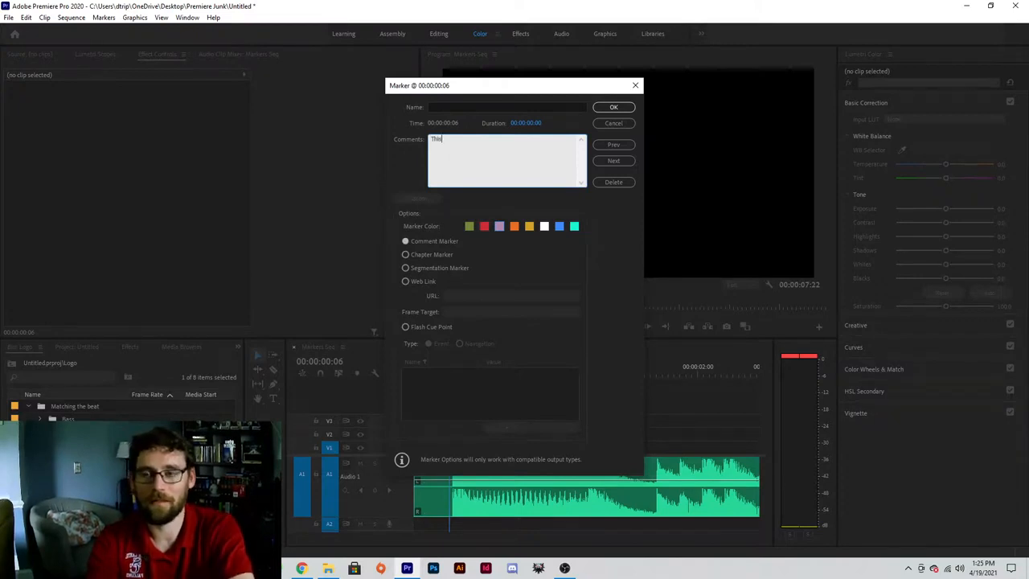
pyautogui.write(' clip sucks fix it')
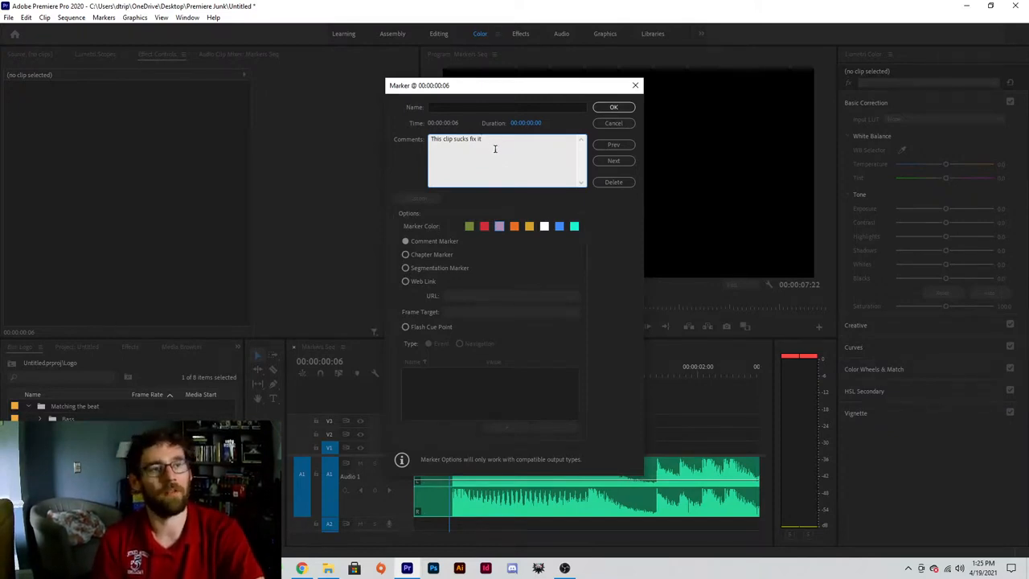
# - Delete the marker's comment, set its colour back to green and accept the marker settings
pyautogui.moveTo(495, 149); pyautogui.dragTo(404, 127)
pyautogui.press('BackSpace')
pyautogui.click(468, 225)
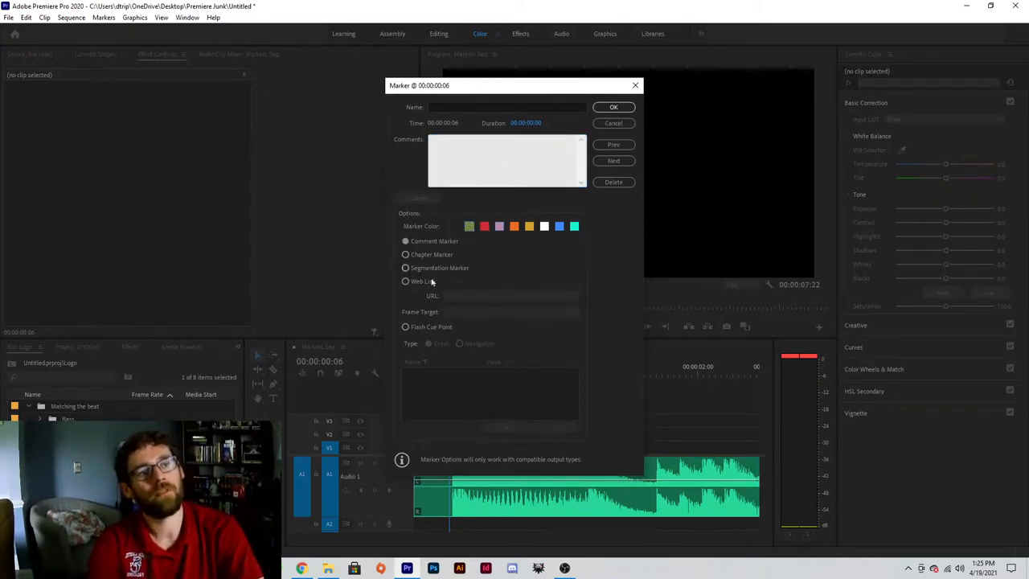
pyautogui.click(599, 109)
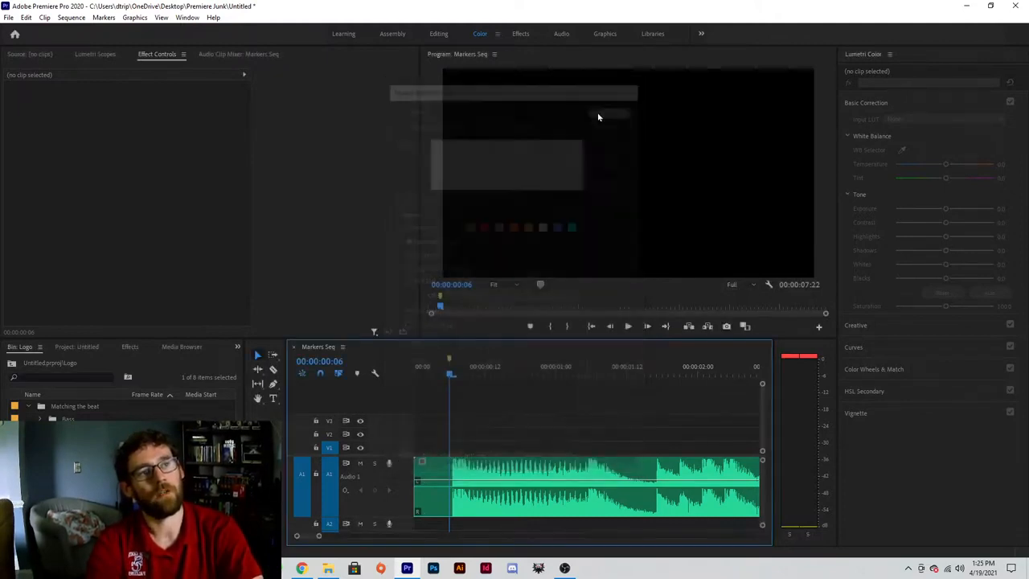
# - Clear all markers from the Markers Seq timeline
pyautogui.rightClick(464, 361)
pyautogui.rightClick(434, 361)
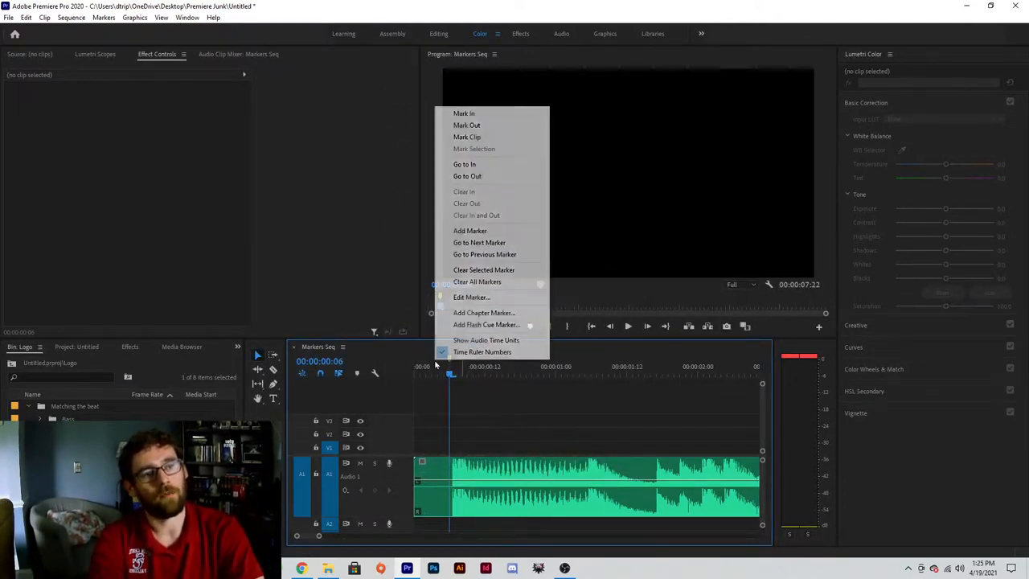
pyautogui.rightClick(592, 361)
pyautogui.rightClick(486, 361)
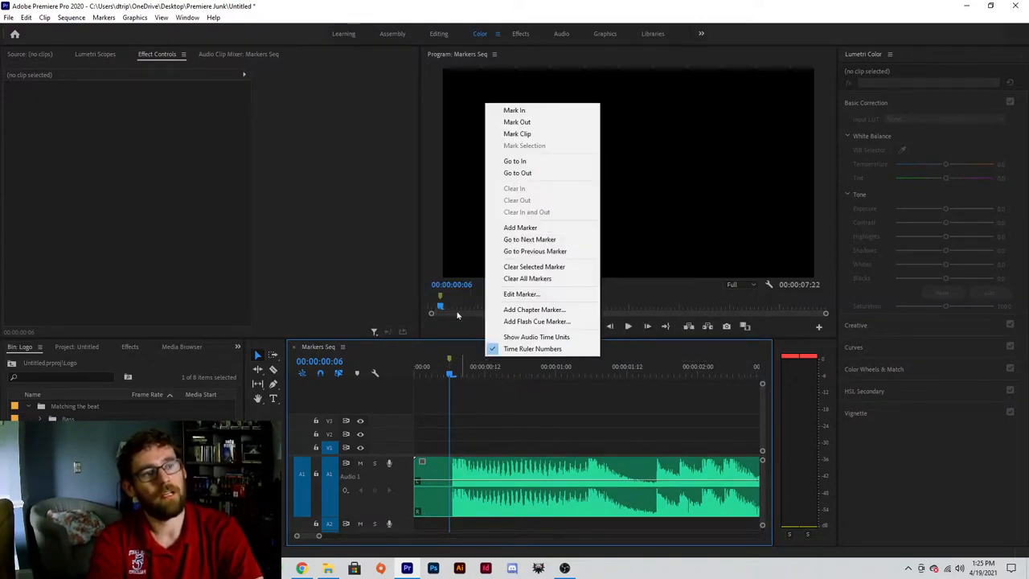
pyautogui.click(530, 279)
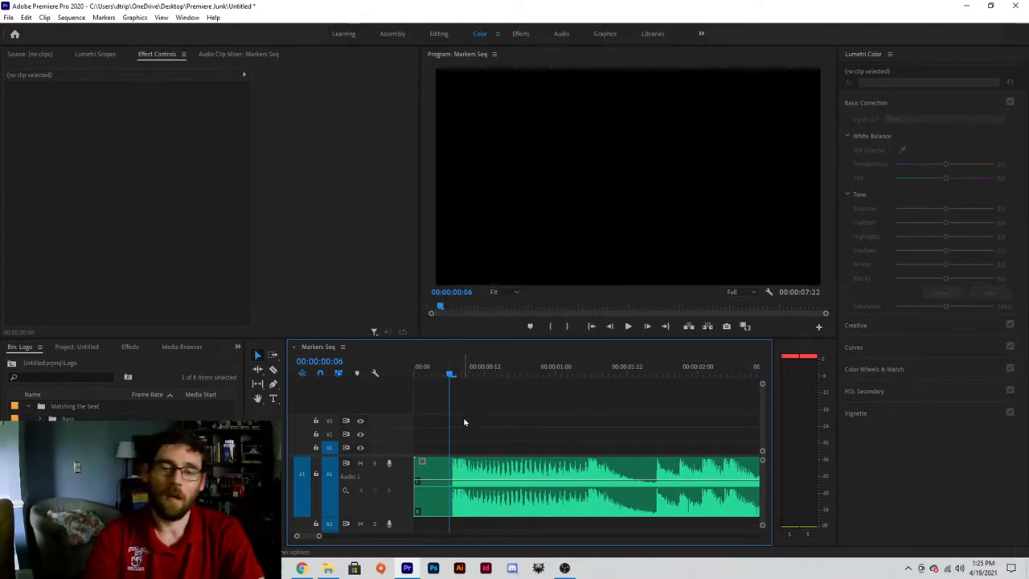
# - Mark the selected Believer_MASTER.wav clip at 00:00:00:06 and view that clip marker's settings from the Source monitor
pyautogui.click(471, 466)
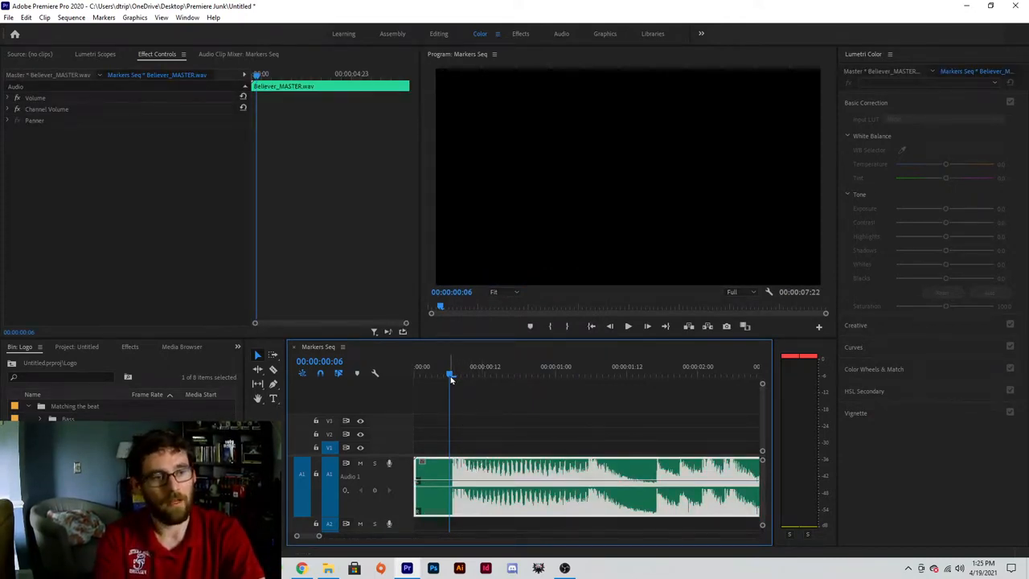
pyautogui.doubleClick(451, 515)
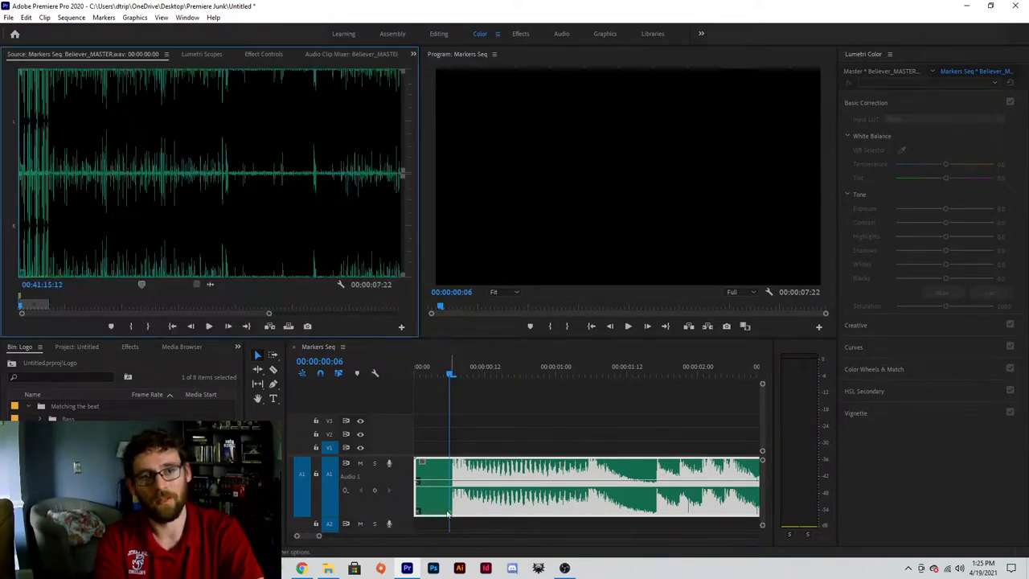
pyautogui.doubleClick(20, 299)
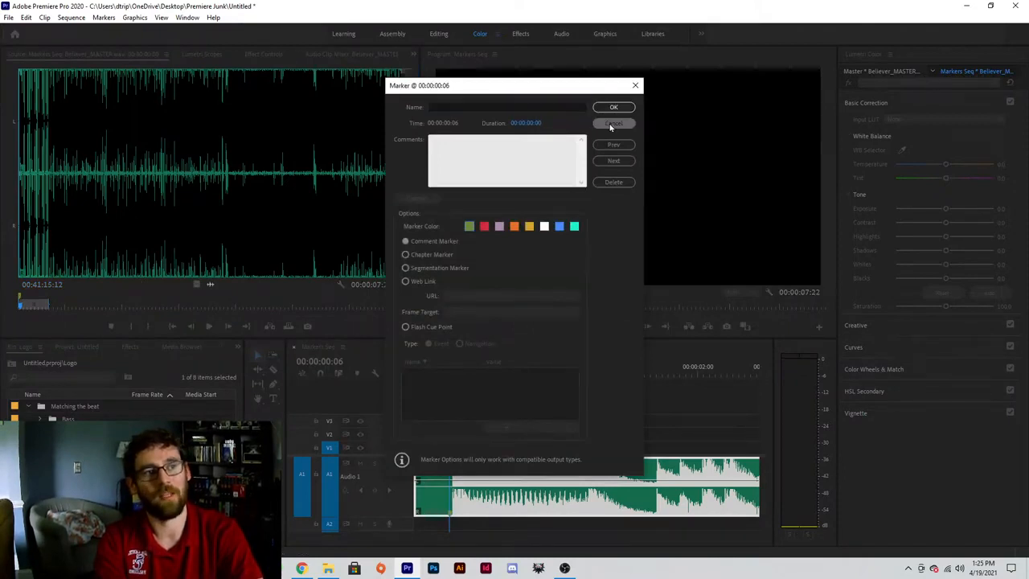
pyautogui.click(614, 123)
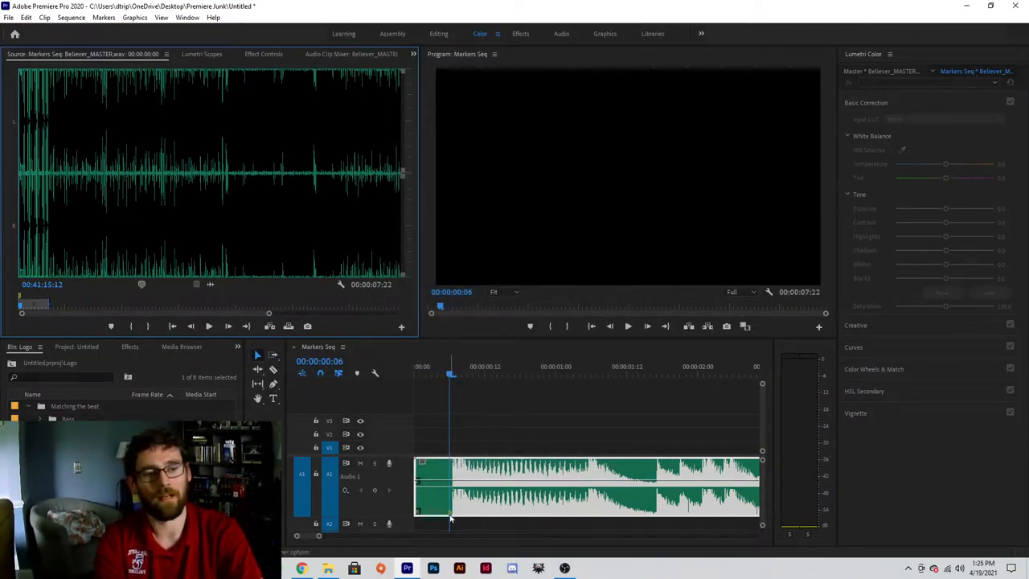
# - Clear all markers from the Believer_MASTER.wav clip in the Source monitor
pyautogui.rightClick(132, 296)
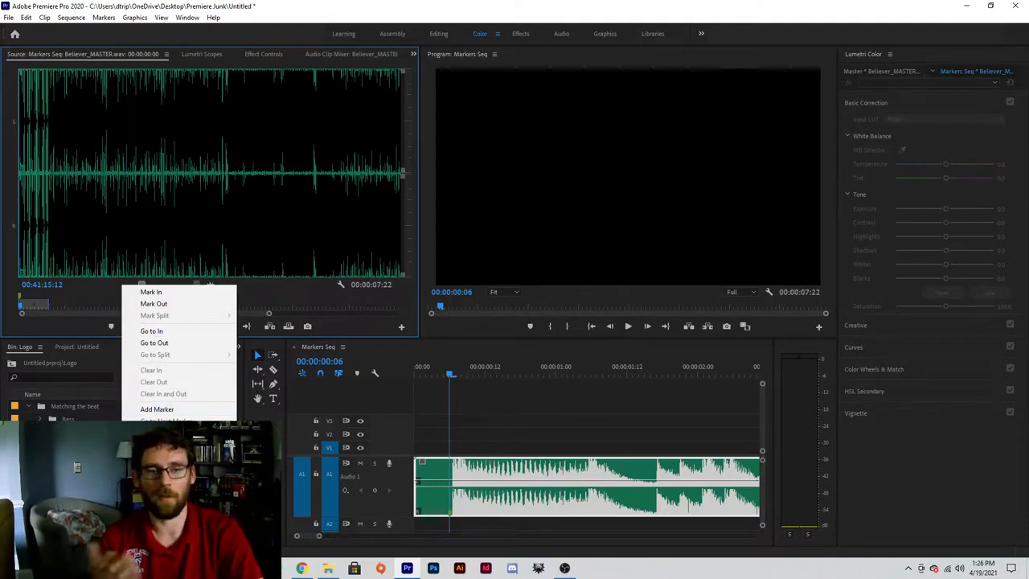
pyautogui.click(165, 456)
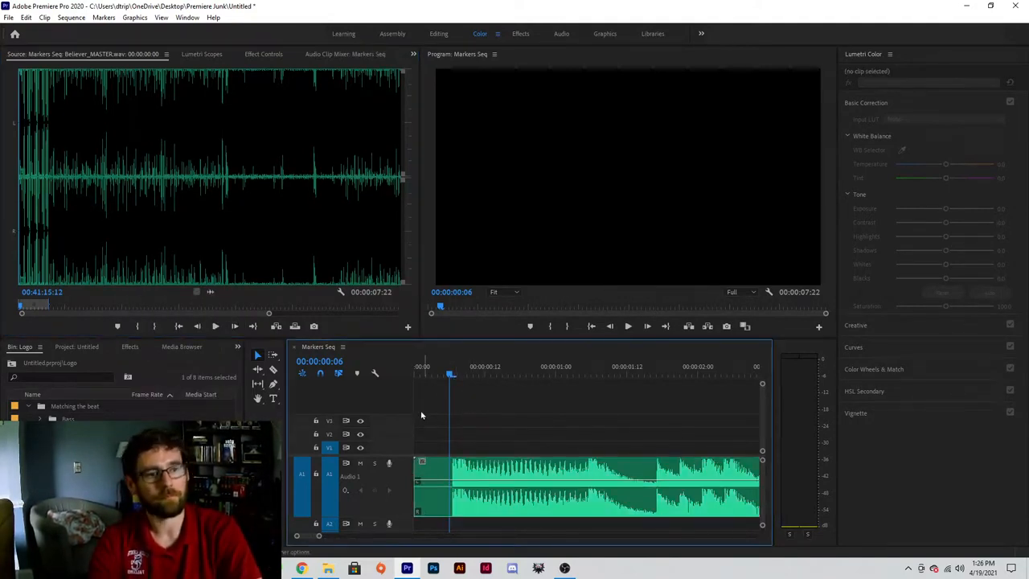
# - Try marking beats on the audio clip while playing from the start, and undo the accidental clip insert
pyautogui.moveTo(450, 374); pyautogui.dragTo(410, 373)
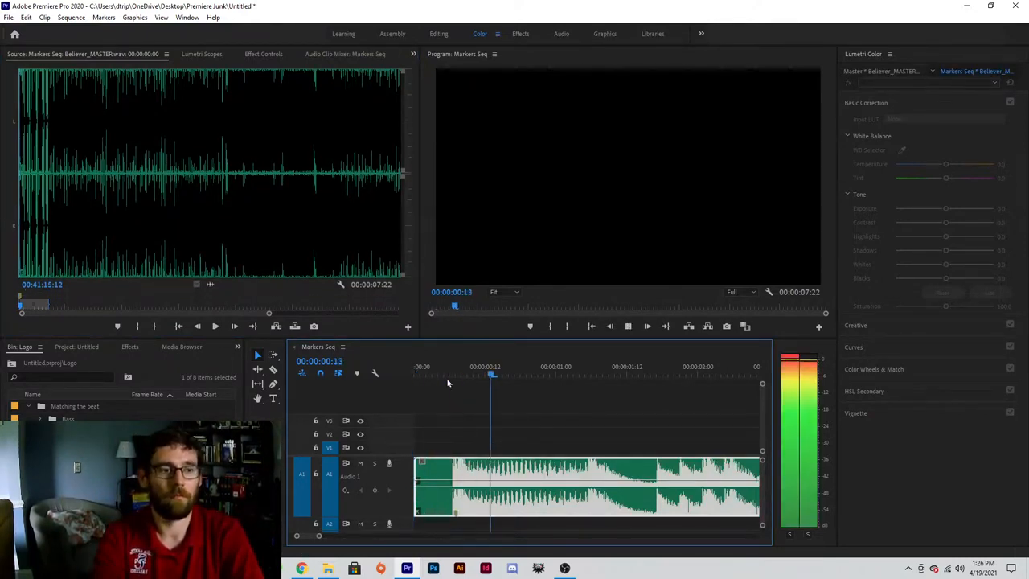
pyautogui.press(',')
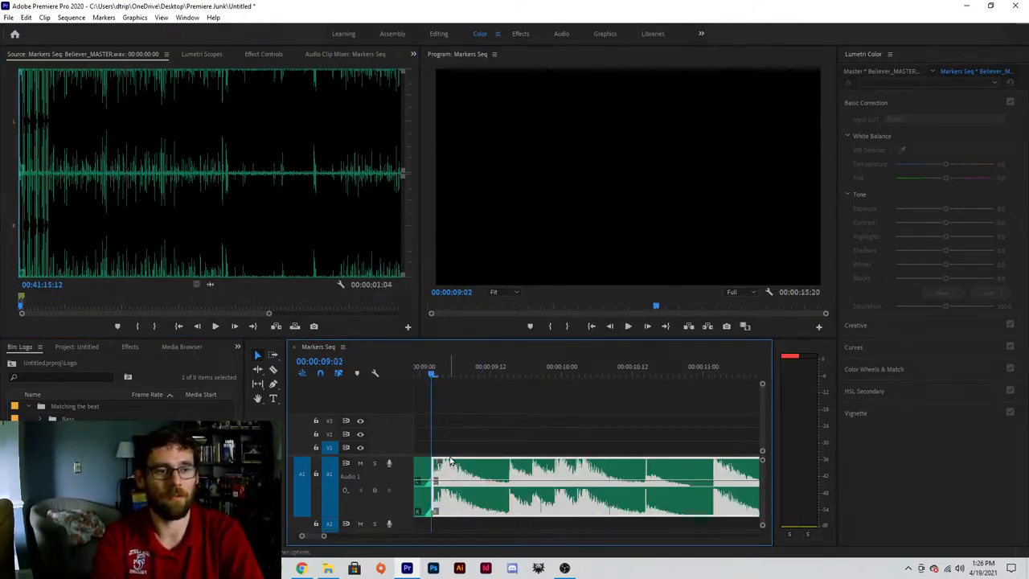
pyautogui.hotkey('ctrl', 'z')
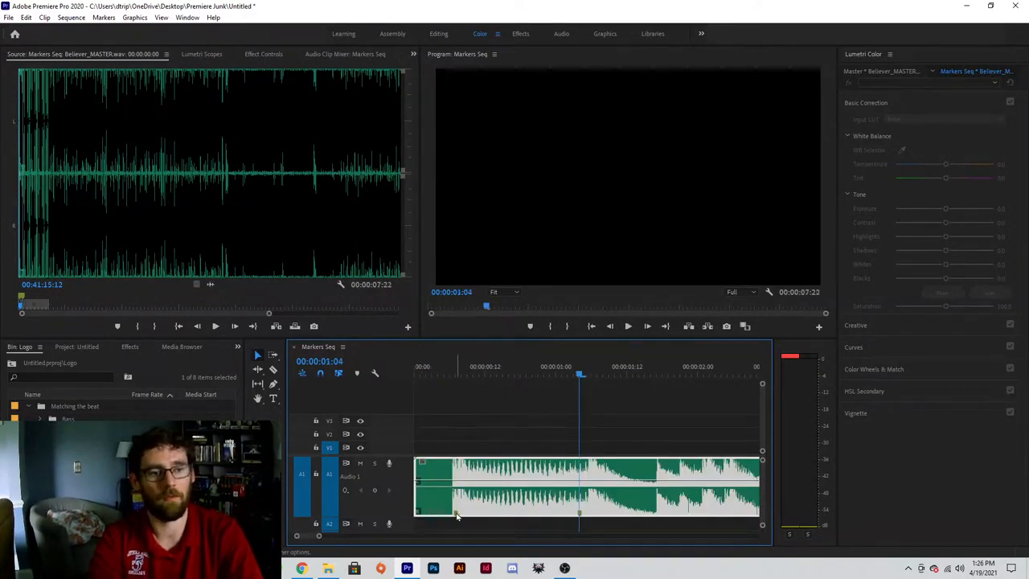
# - Remove all the beat markers from the Believer_MASTER.wav source clip
pyautogui.rightClick(151, 294)
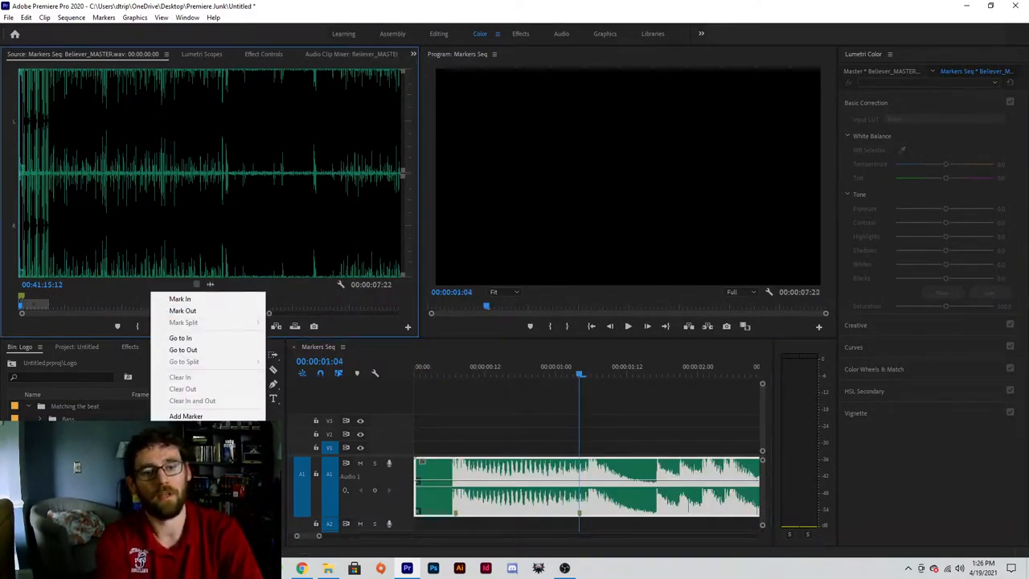
pyautogui.click(193, 464)
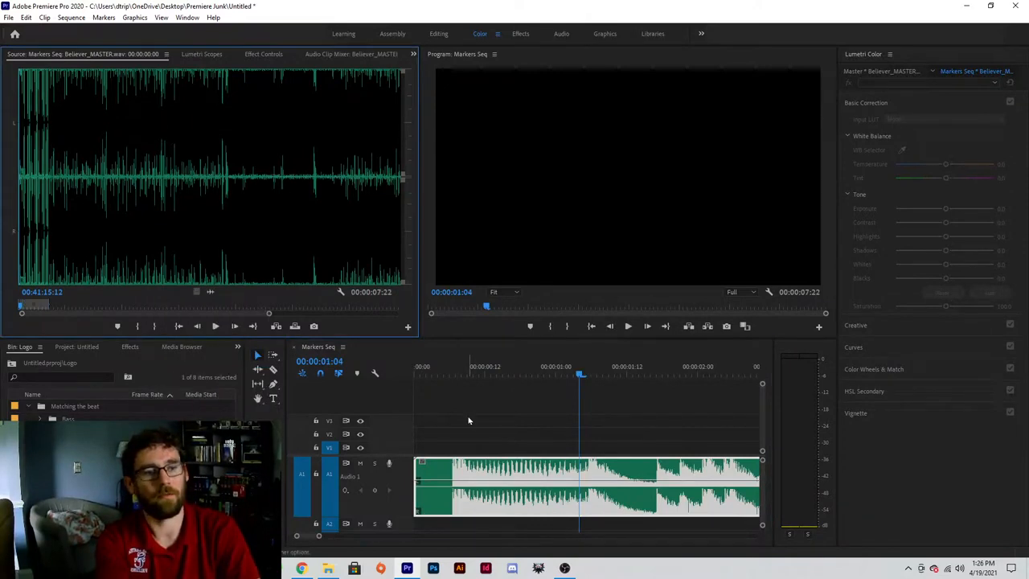
# - With no clip selected, play the sequence from the start and add a sequence marker on each beat
pyautogui.click(468, 420)
pyautogui.moveTo(436, 371); pyautogui.dragTo(403, 364)
pyautogui.click(462, 396)
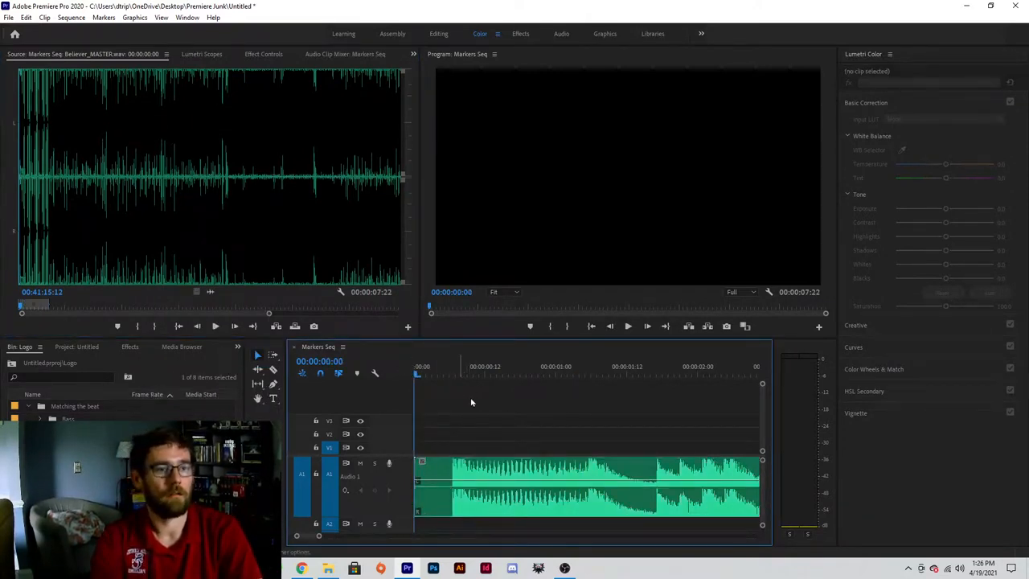
pyautogui.press('space')
pyautogui.press('m')
pyautogui.press('m')
pyautogui.press('m')
pyautogui.press('m')
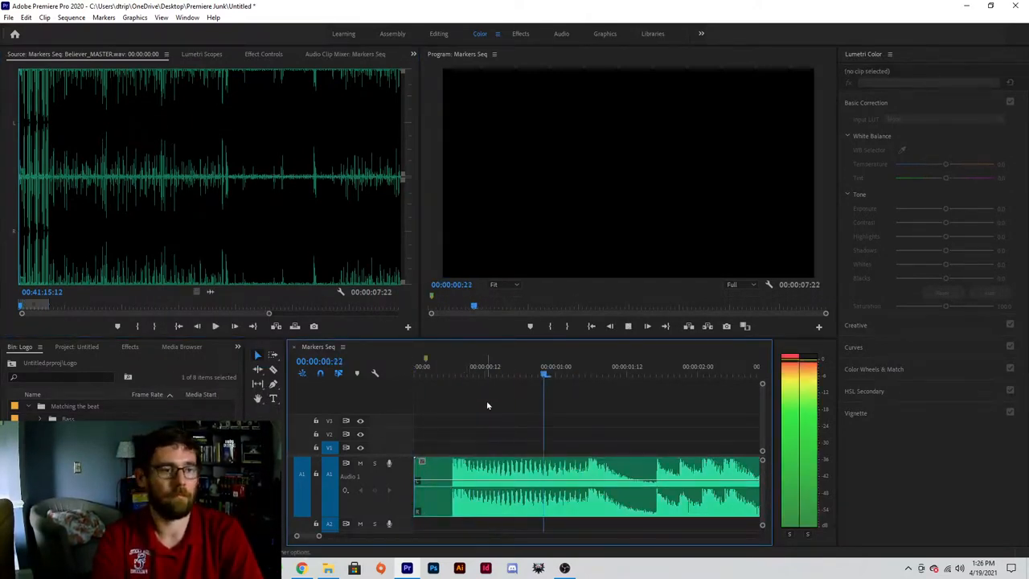
pyautogui.press('m')
pyautogui.press('m')
pyautogui.press('m')
pyautogui.press('m')
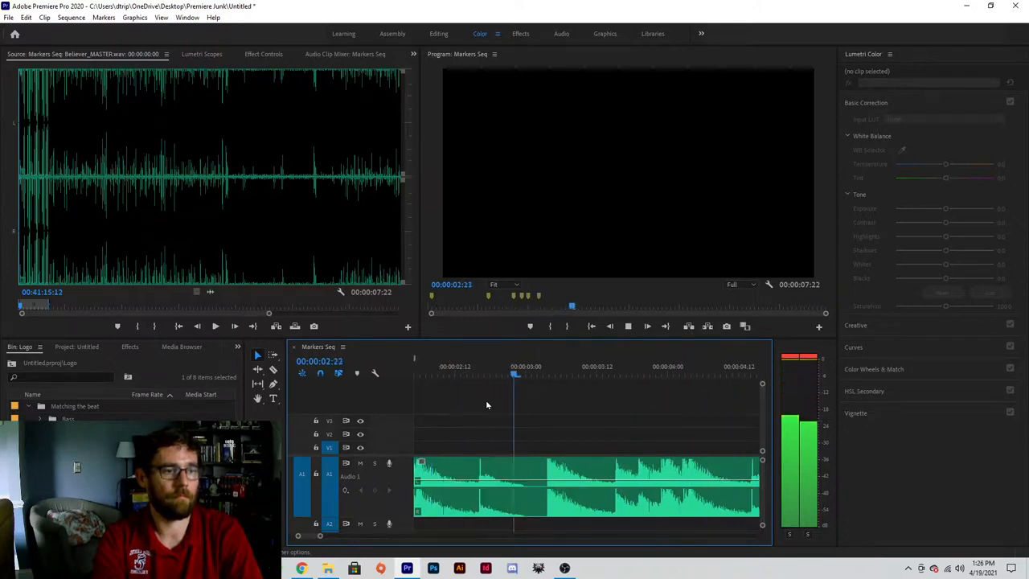
pyautogui.press('m')
pyautogui.press('m')
pyautogui.press('m')
pyautogui.press('m')
pyautogui.press('m')
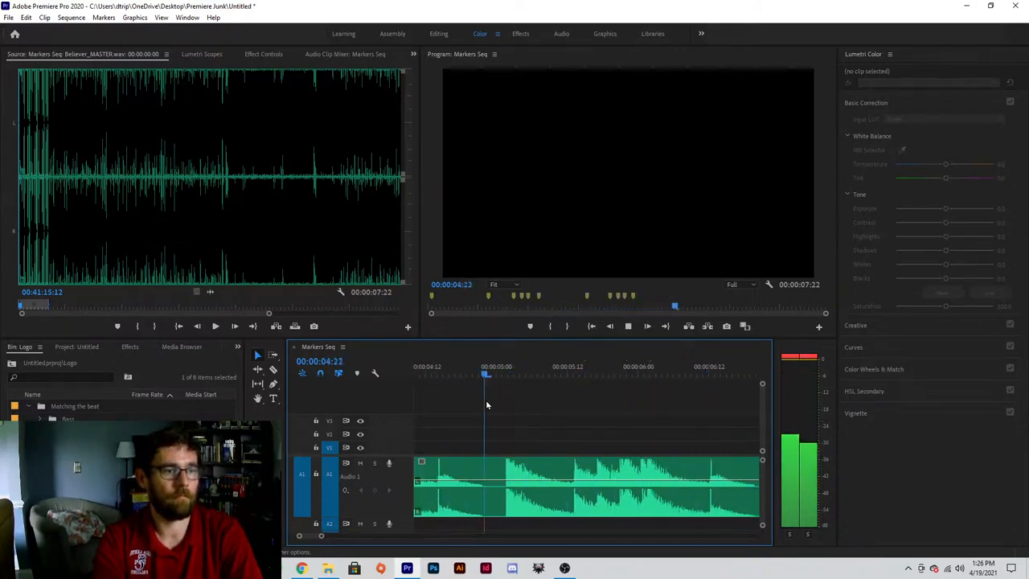
pyautogui.press('m')
pyautogui.press('m')
pyautogui.press('m')
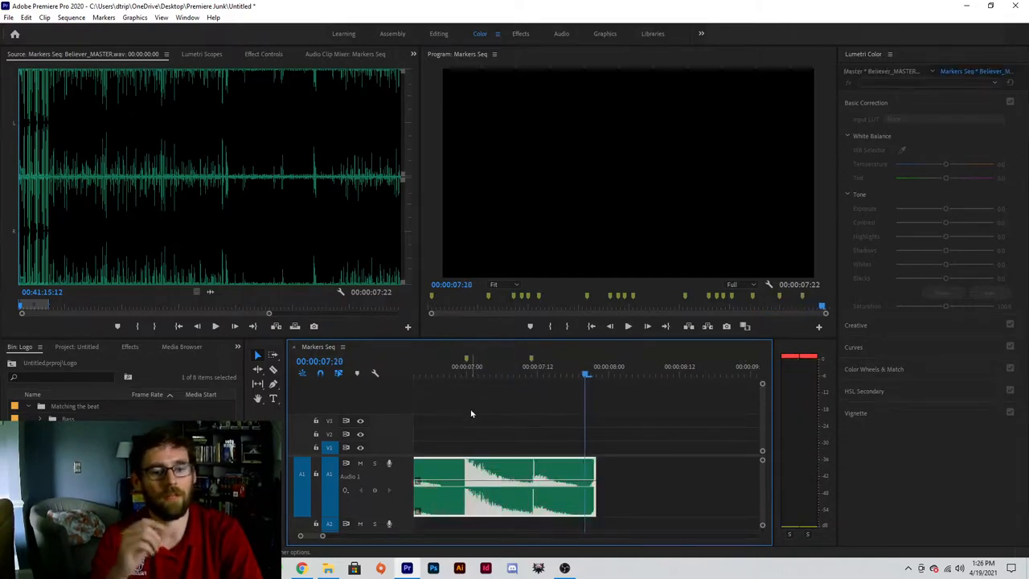
# - Add a sequence marker on the missed beat at 00:00:04:14 with the audio clip deselected
pyautogui.moveTo(585, 374); pyautogui.dragTo(483, 377)
pyautogui.hotkey('ctrl', 'z')
pyautogui.click(492, 415)
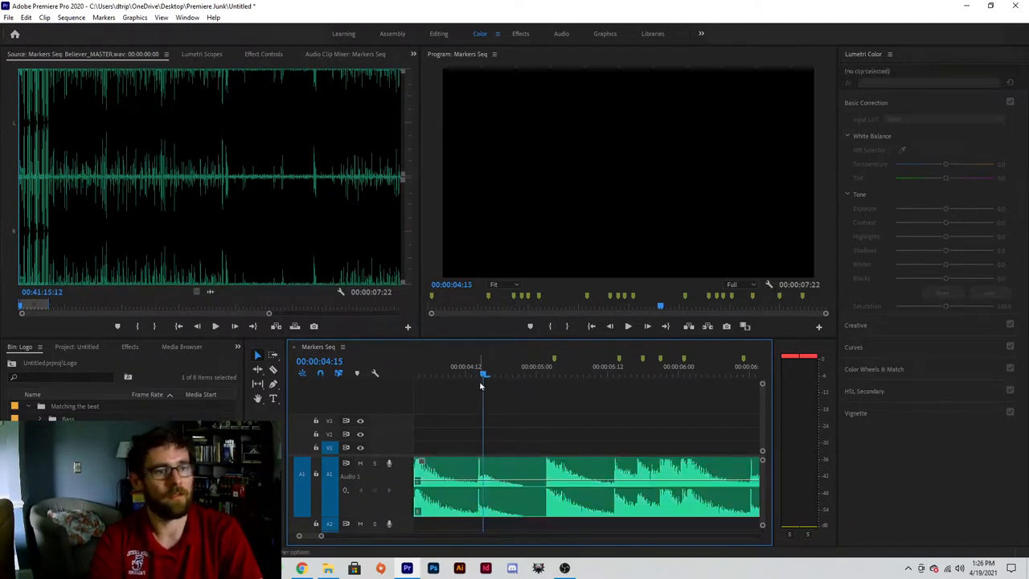
pyautogui.click(480, 376)
pyautogui.click(498, 403)
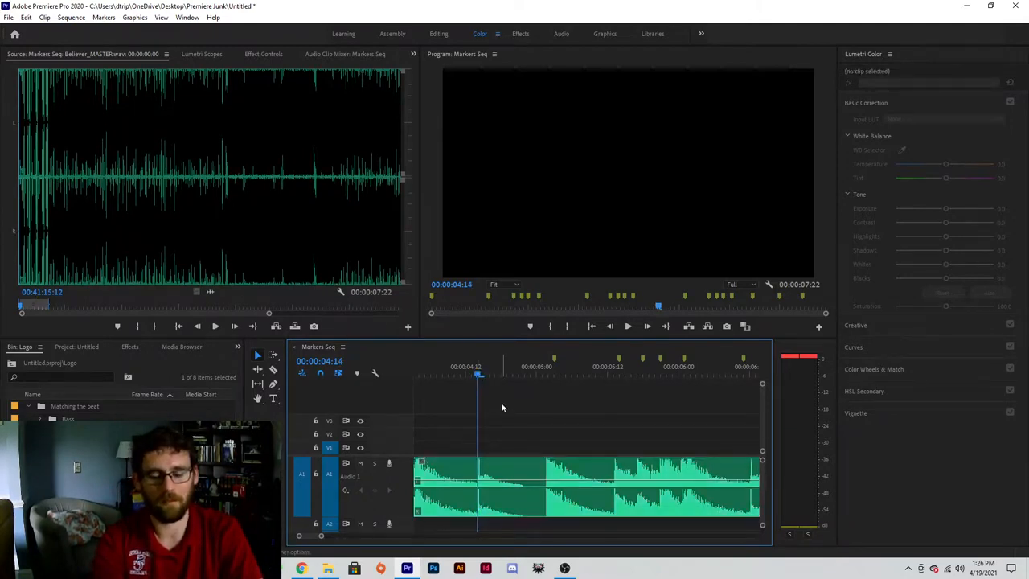
pyautogui.press('m')
# - Mark the other missed beat before 00:00:03:00 and move the sequence's first marker to the opening beat at 00:00:00:07
pyautogui.moveTo(471, 374)
pyautogui.mouseDown()
pyautogui.moveTo(362, 371)
pyautogui.moveTo(528, 390)
pyautogui.moveTo(371, 371)
pyautogui.moveTo(437, 380)
pyautogui.moveTo(459, 366)
pyautogui.mouseUp()
pyautogui.click(425, 360)
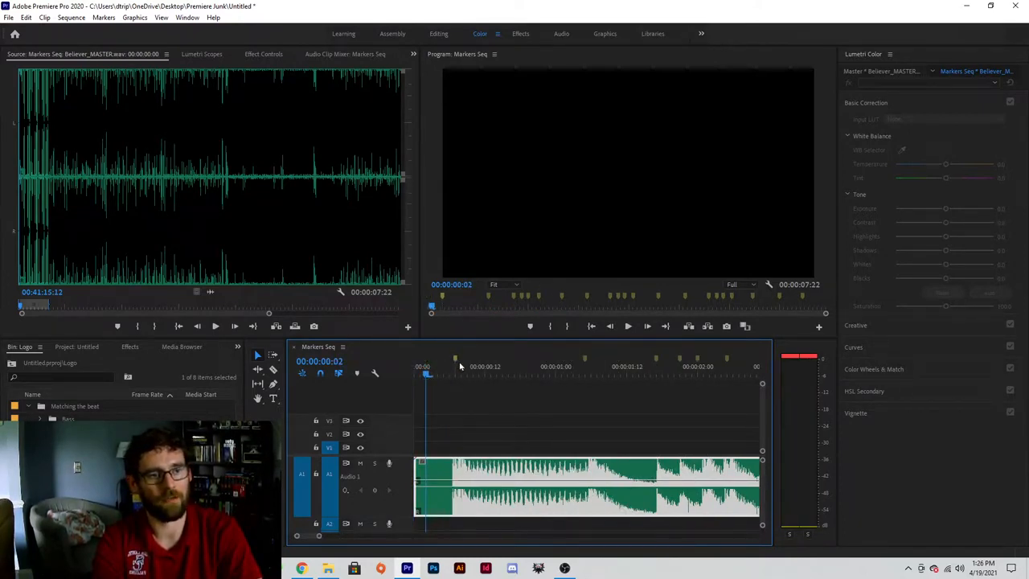
pyautogui.click(457, 367)
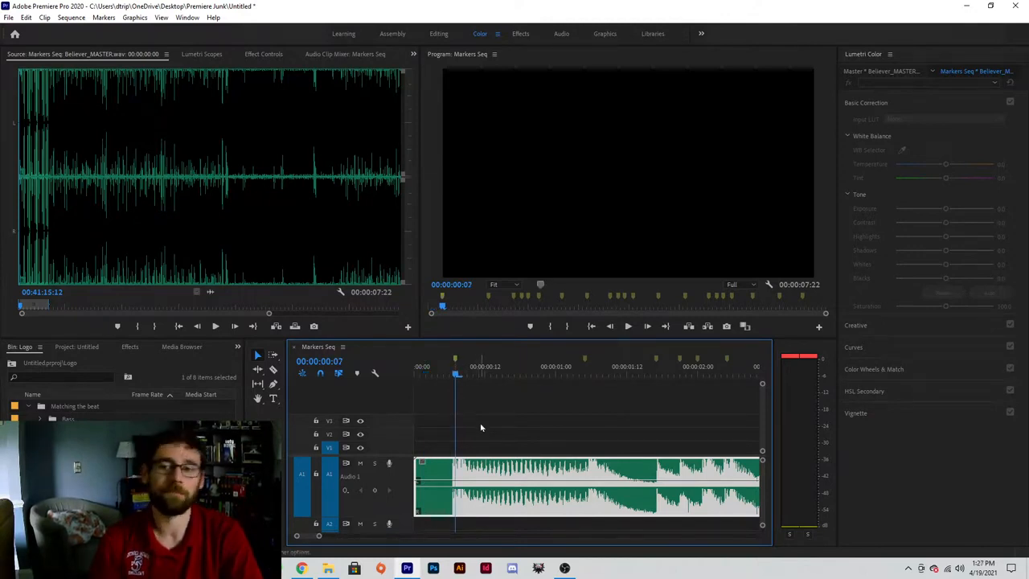
# - Deselect the audio clip and expand a media folder in the Logo bin
pyautogui.click(459, 433)
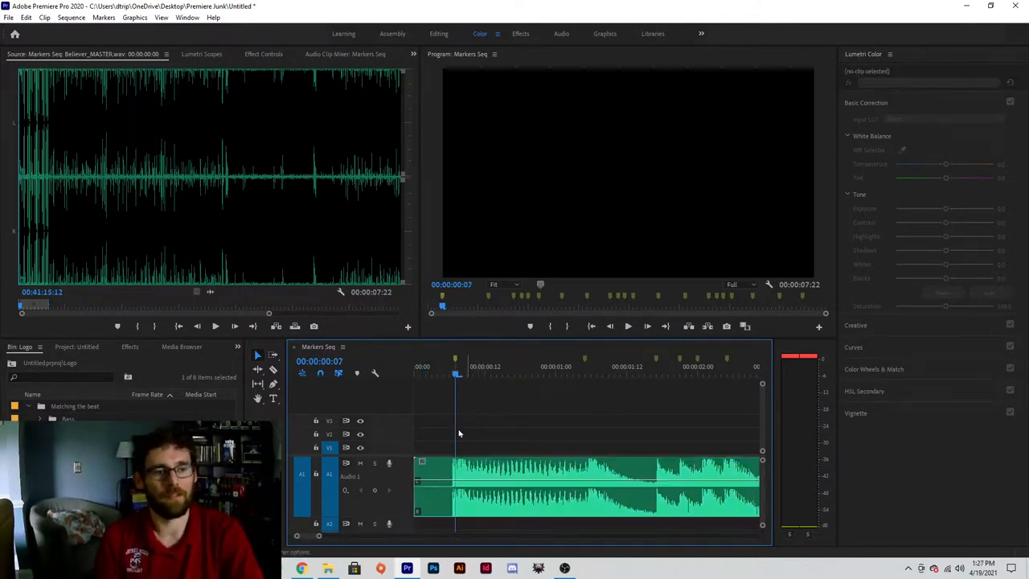
pyautogui.click(41, 444)
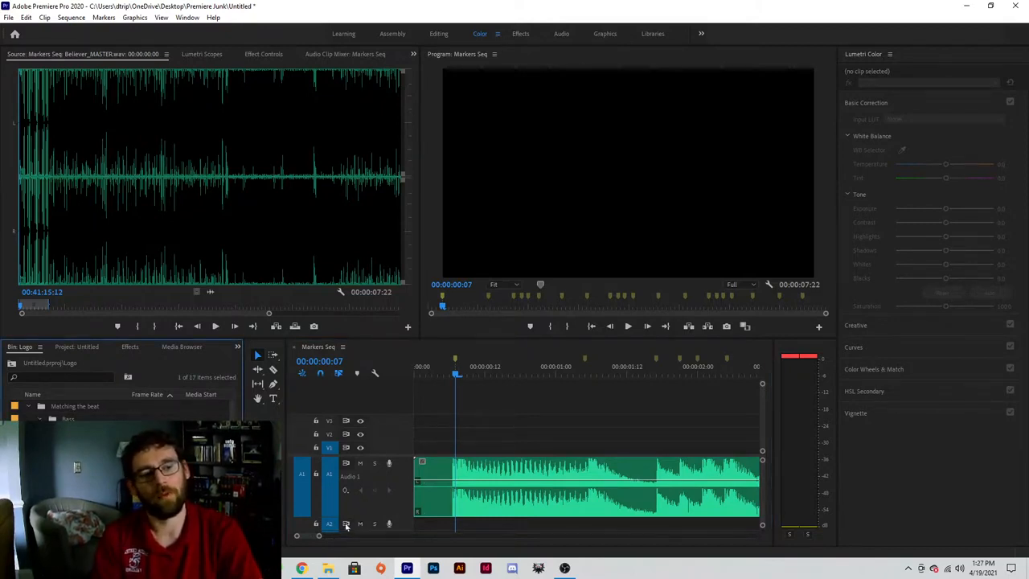
# - Reduce the height of audio track A1 and lock it, with the source audio patched to A2
pyautogui.moveTo(334, 517); pyautogui.dragTo(335, 490)
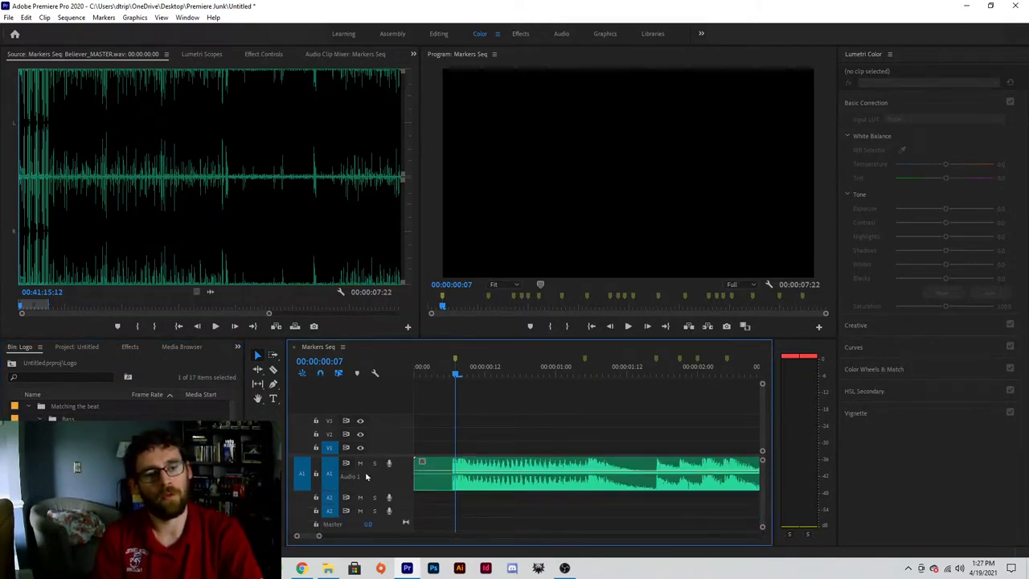
pyautogui.click(315, 475)
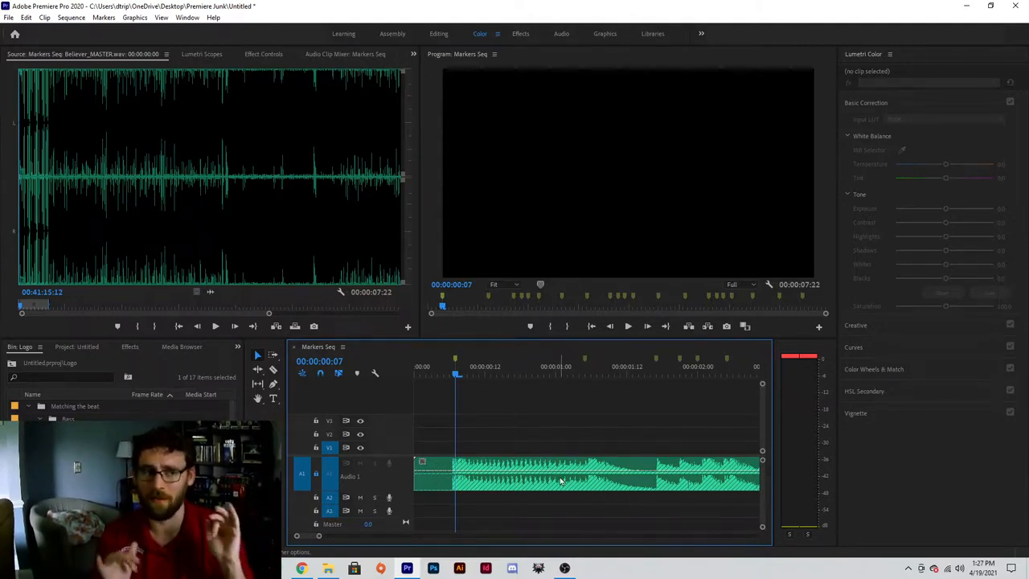
pyautogui.click(297, 500)
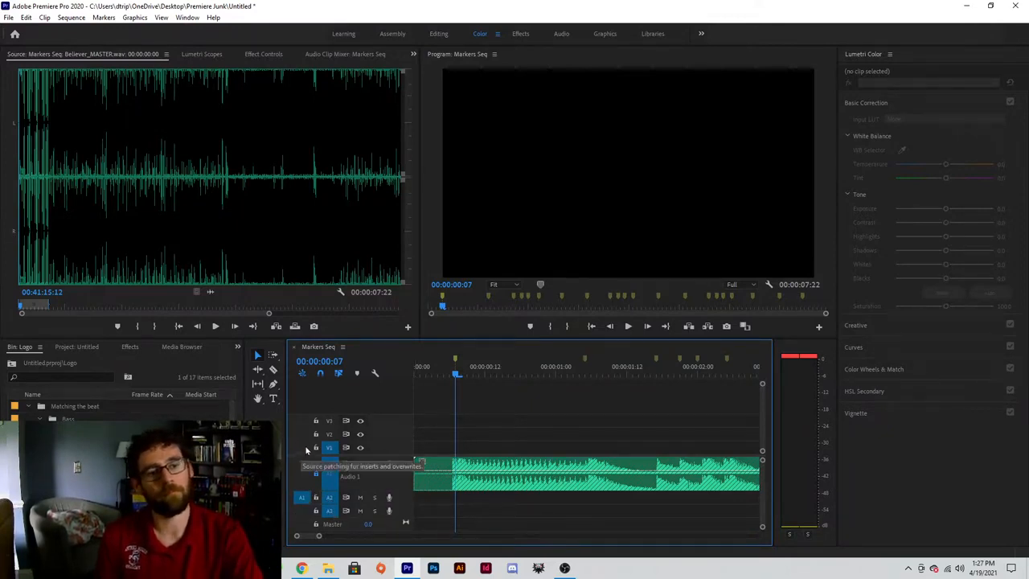
pyautogui.click(330, 447)
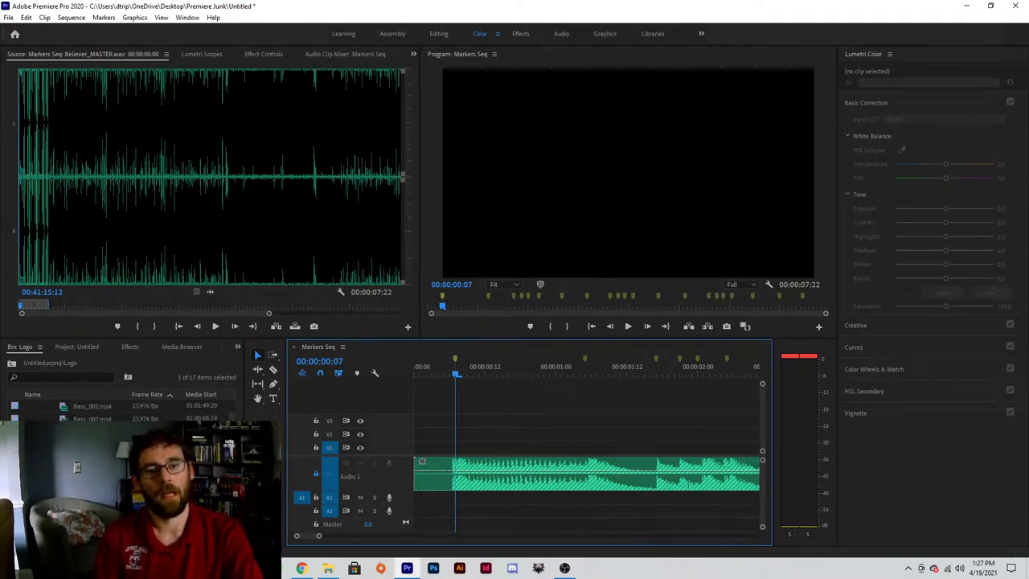
# - Collapse the Bass folder and load Dan_Fighting_001.mp4 into the Source monitor
pyautogui.click(39, 419)
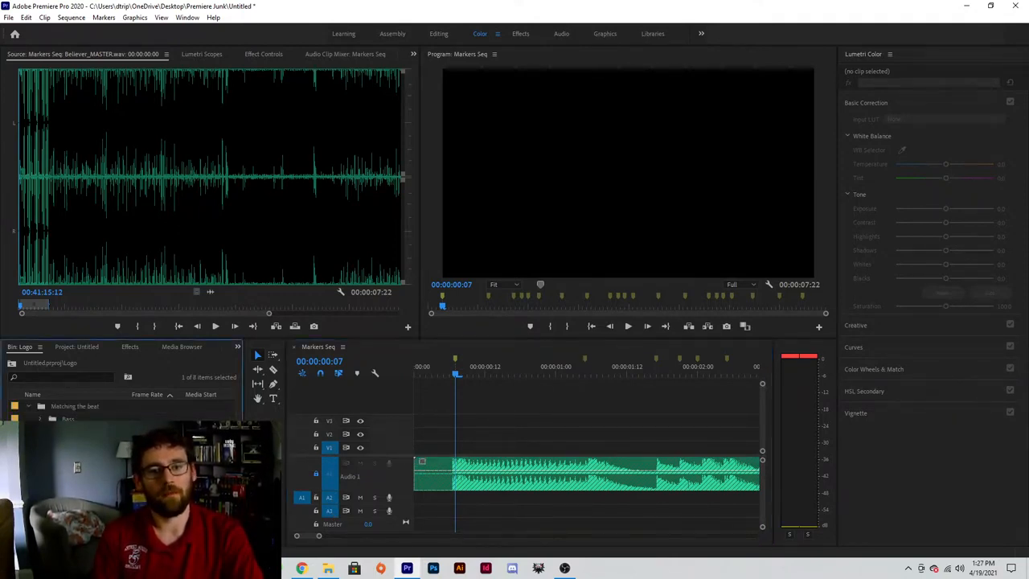
pyautogui.click(76, 482)
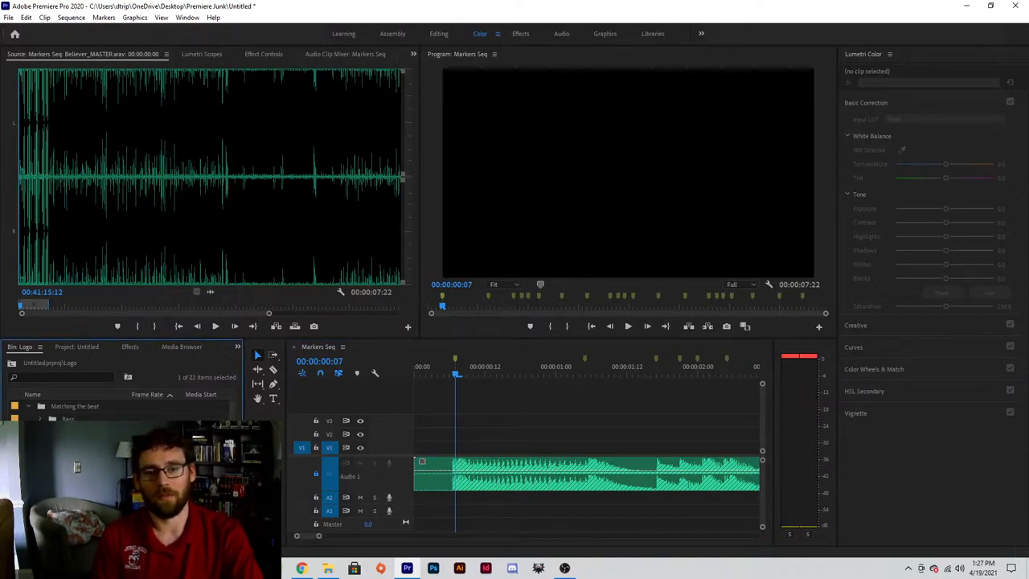
pyautogui.doubleClick(77, 466)
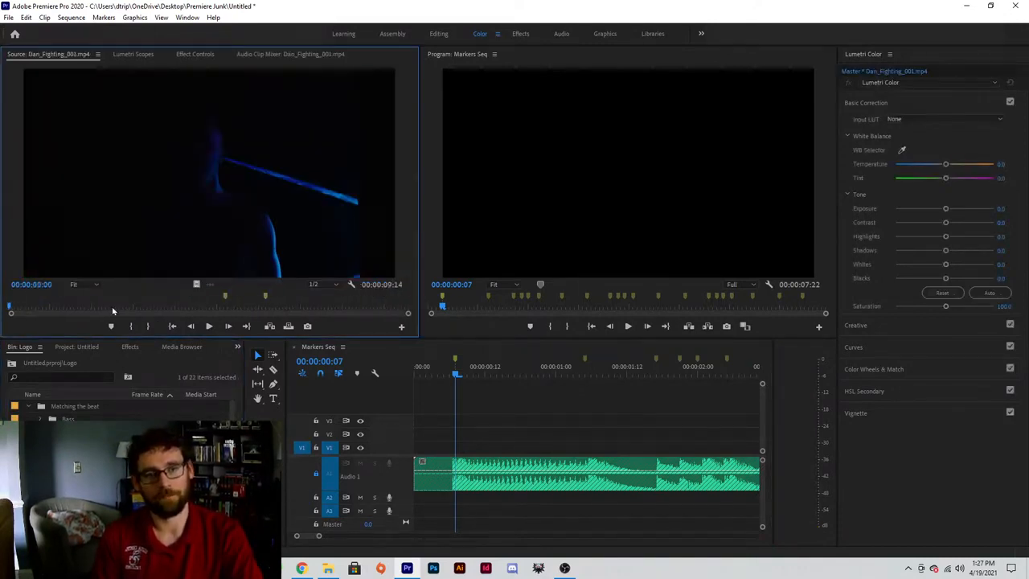
# - Mark the source clip from 00:00:01:23 to 00:00:05:17 and overwrite it onto V1 at the start of the sequence
pyautogui.moveTo(112, 311); pyautogui.dragTo(90, 315)
pyautogui.press('i')
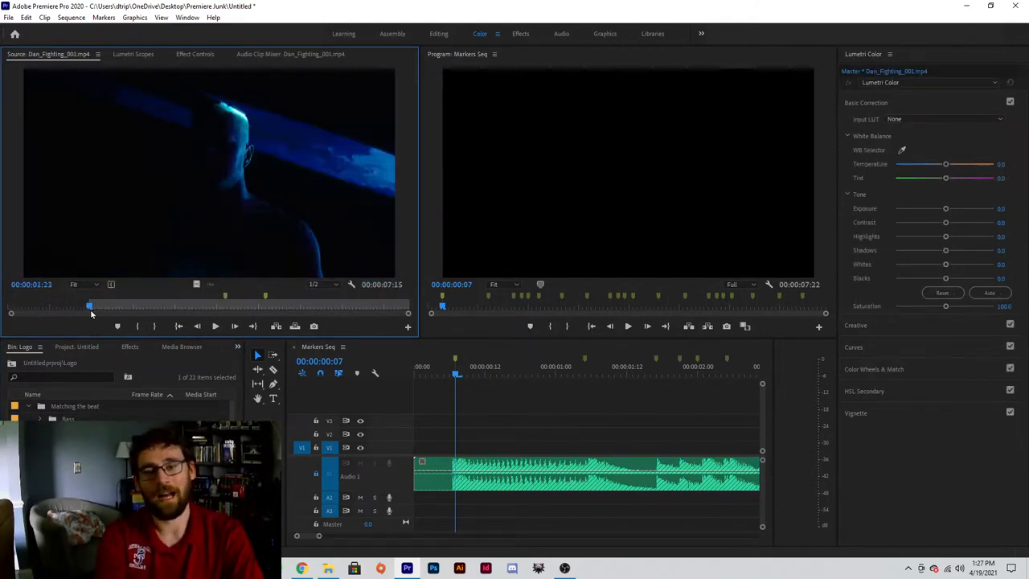
pyautogui.moveTo(93, 314); pyautogui.dragTo(93, 314)
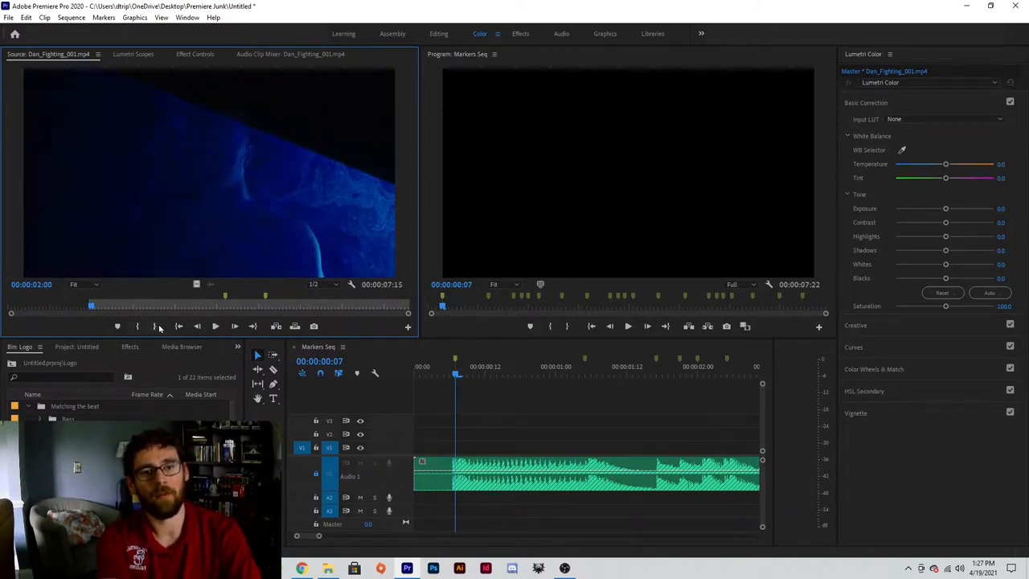
pyautogui.moveTo(92, 307); pyautogui.dragTo(245, 312)
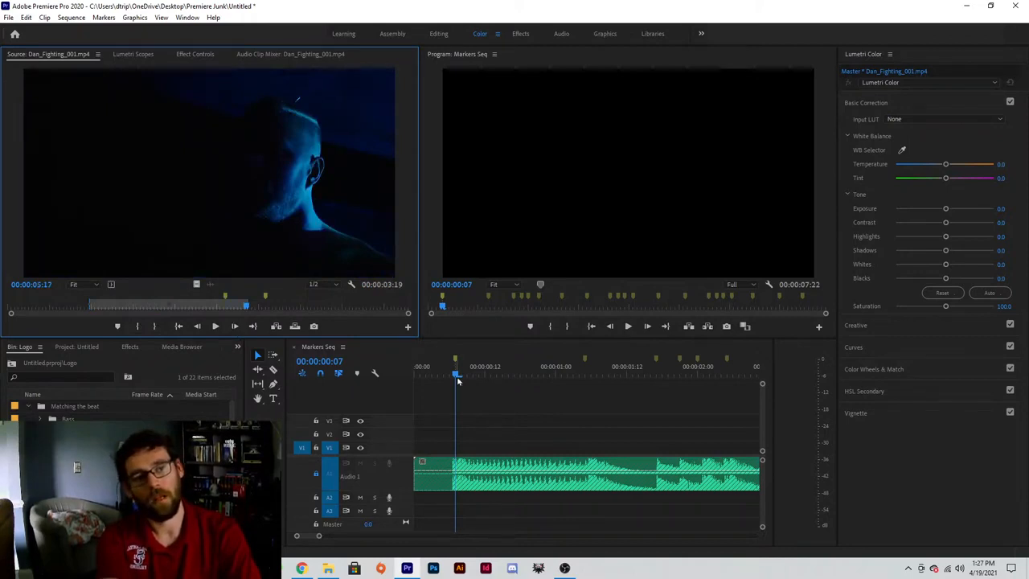
pyautogui.moveTo(457, 381); pyautogui.dragTo(393, 380)
pyautogui.press('.')
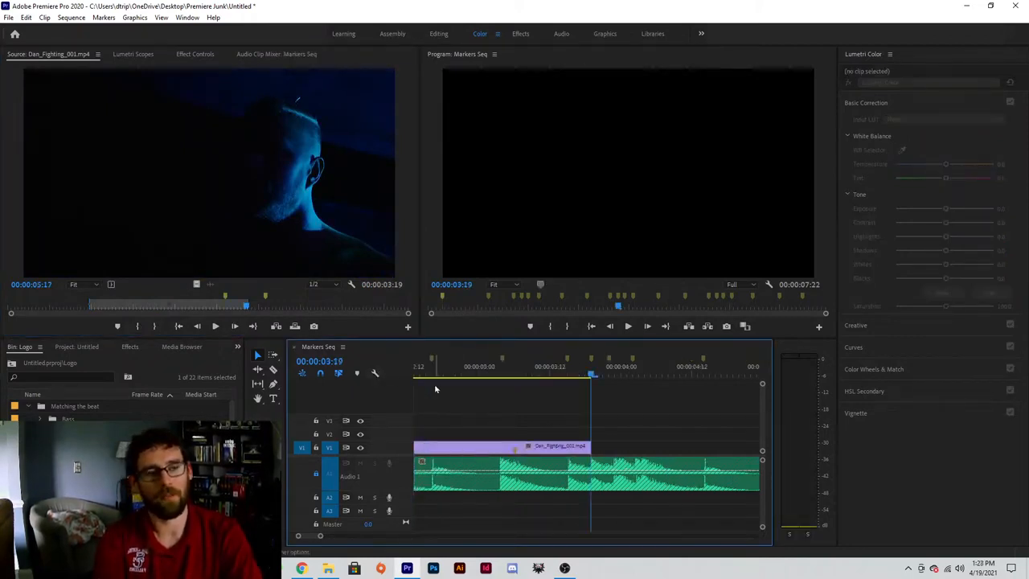
# - Set the speed of the Dan_Fighting_001.mp4 clip on V1 to 300%
pyautogui.scroll(3, 562, 446)
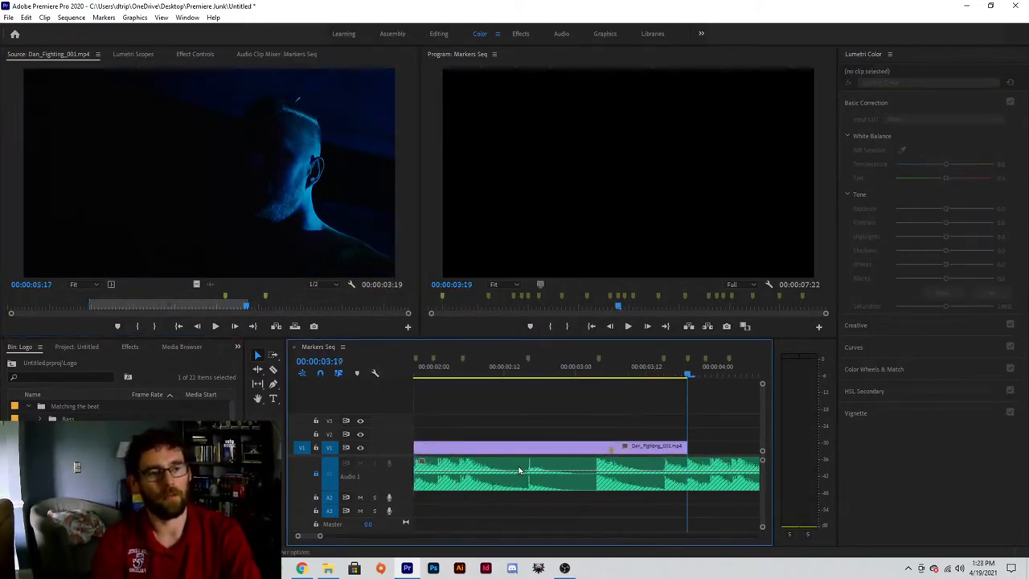
pyautogui.scroll(5, 593, 454)
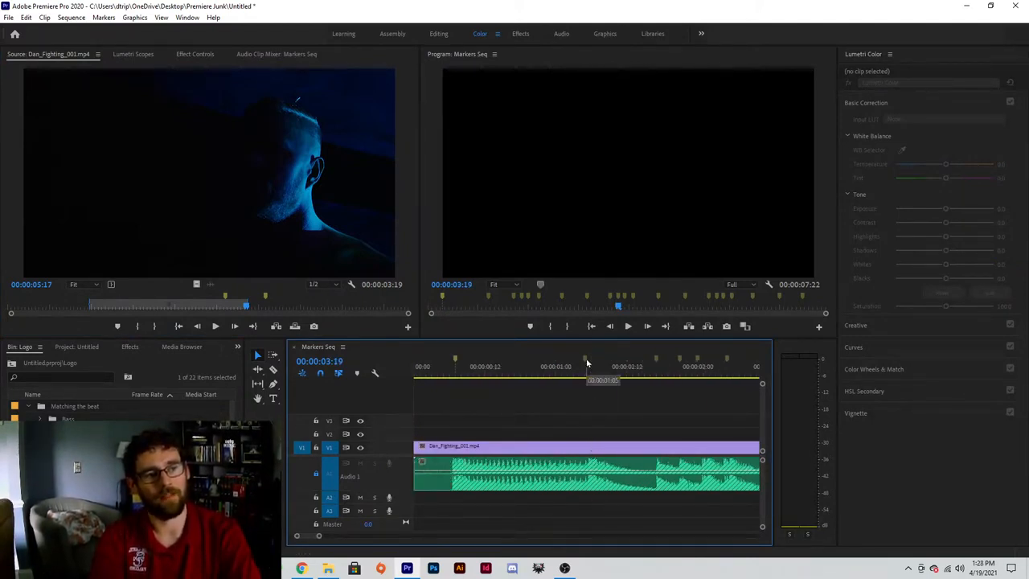
pyautogui.click(507, 447)
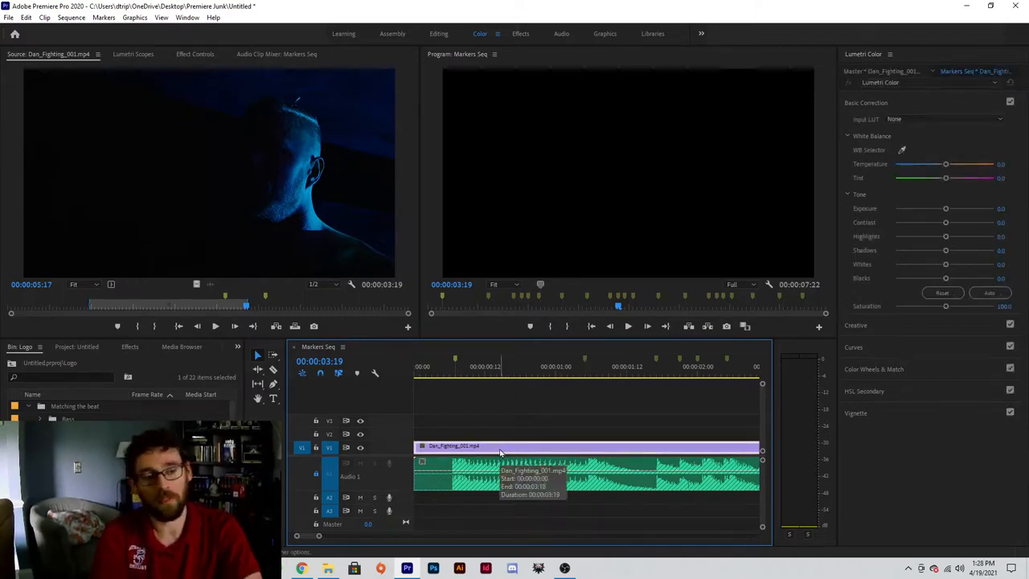
pyautogui.rightClick(500, 452)
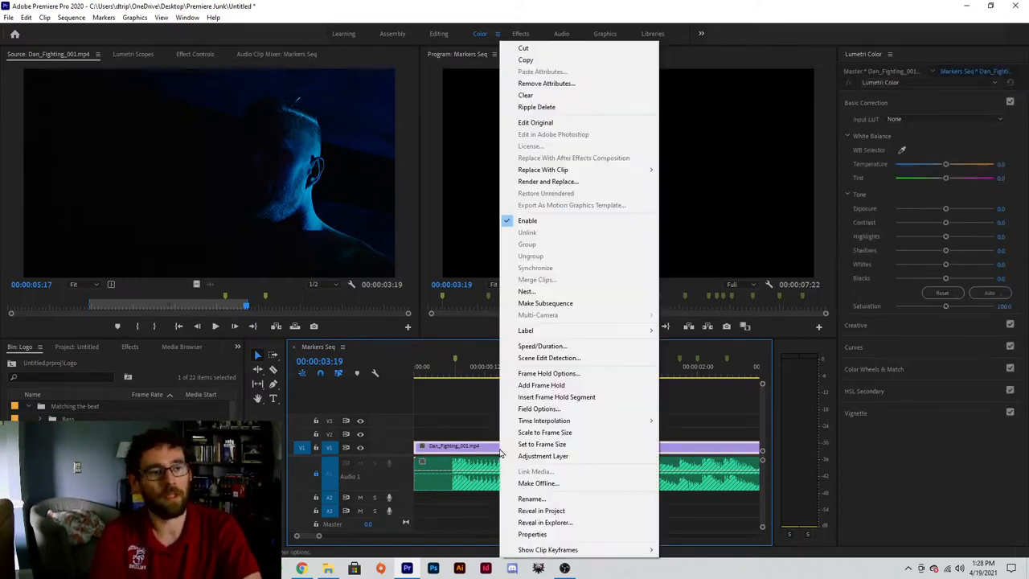
pyautogui.click(542, 347)
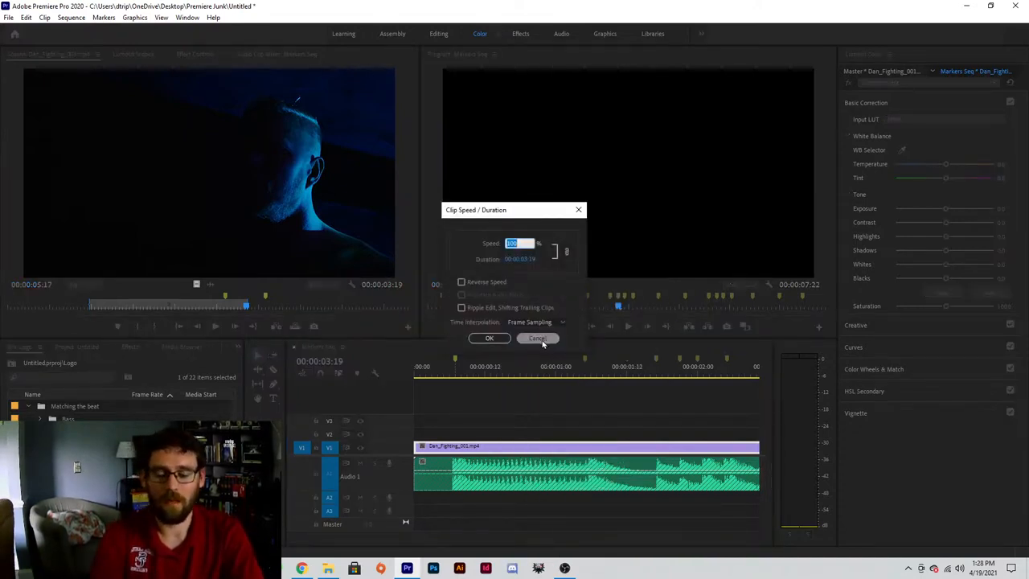
pyautogui.write('300')
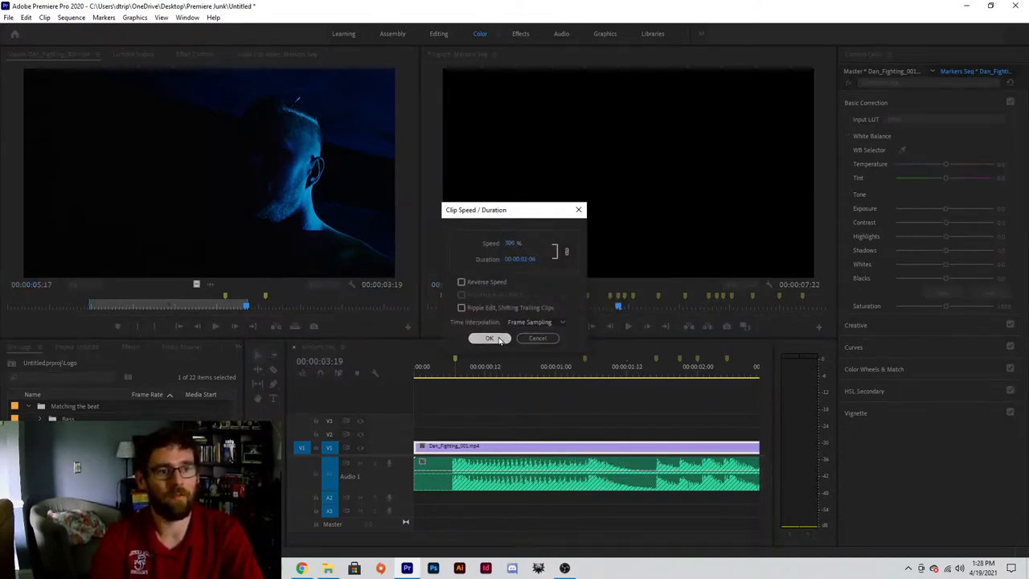
pyautogui.click(489, 338)
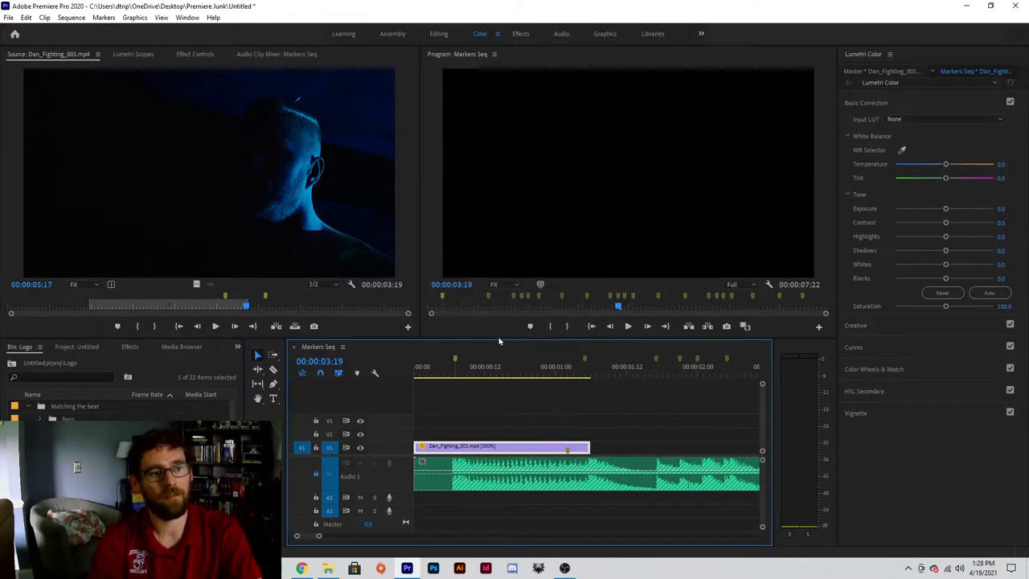
# - Align the second sequence marker with the sped-up clip's end at 00:00:01:06 and play the sequence from the start
pyautogui.click(591, 375)
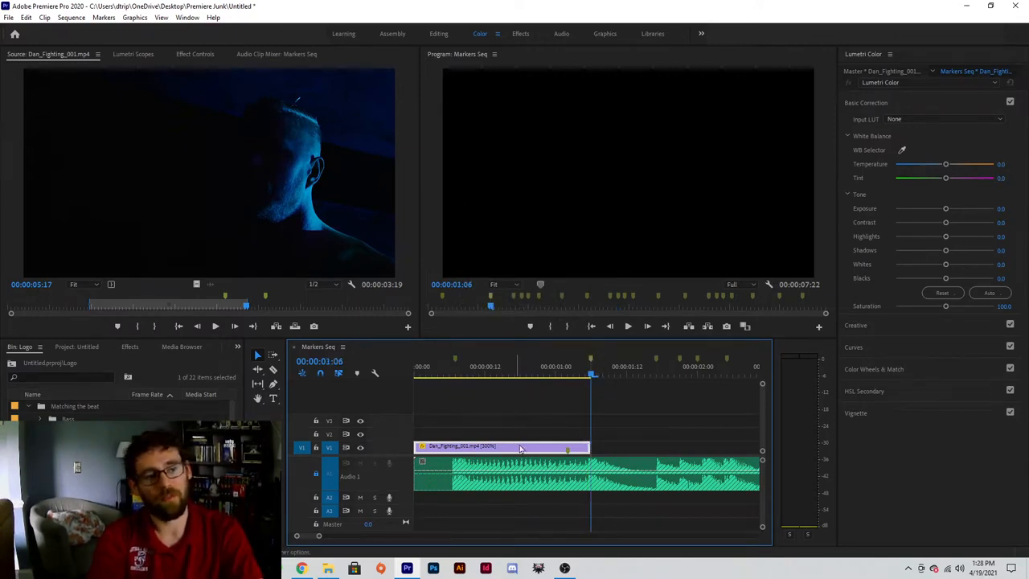
pyautogui.moveTo(503, 372); pyautogui.dragTo(385, 374)
pyautogui.press('space')
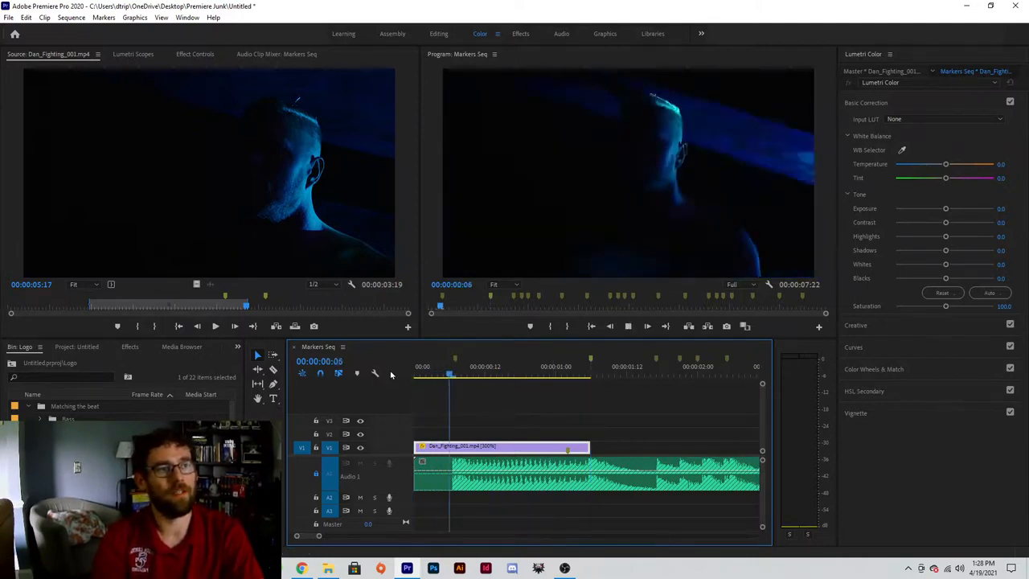
pyautogui.press('space')
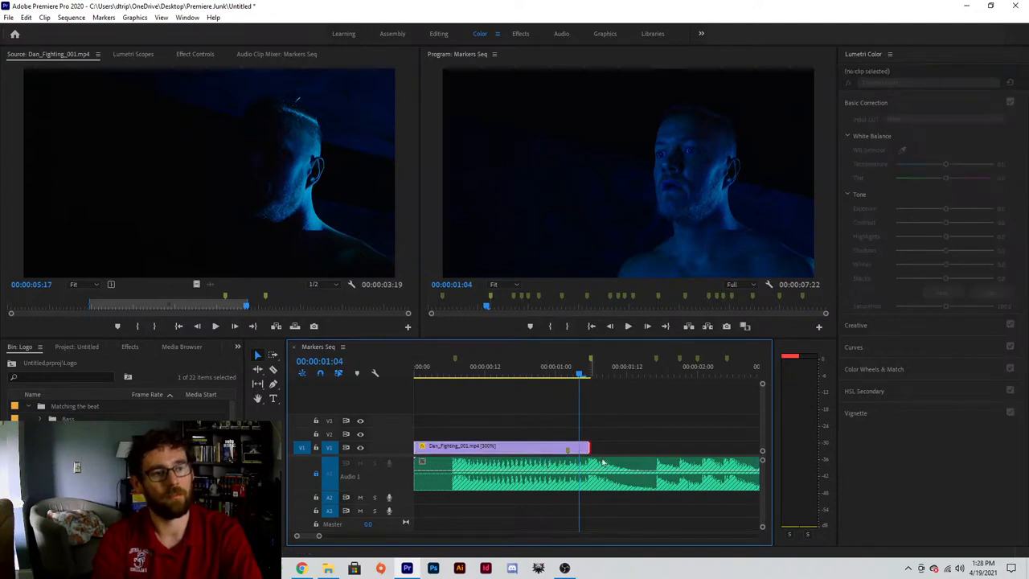
# - Add a Cross Dissolve at the end of the V1 clip and shorten it to begin at 00:00:01:04
pyautogui.click(647, 502)
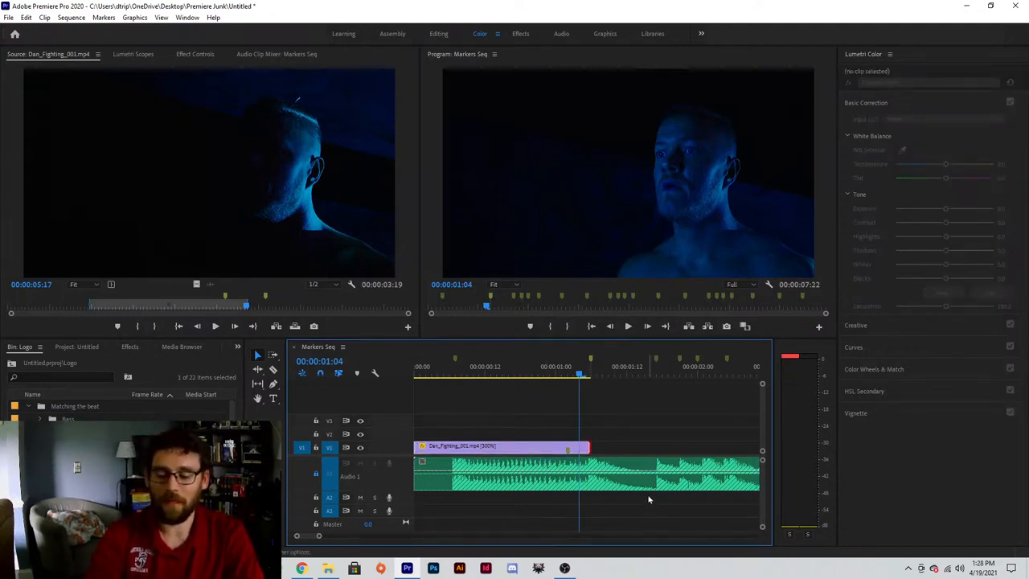
pyautogui.hotkey('ctrl', 'd')
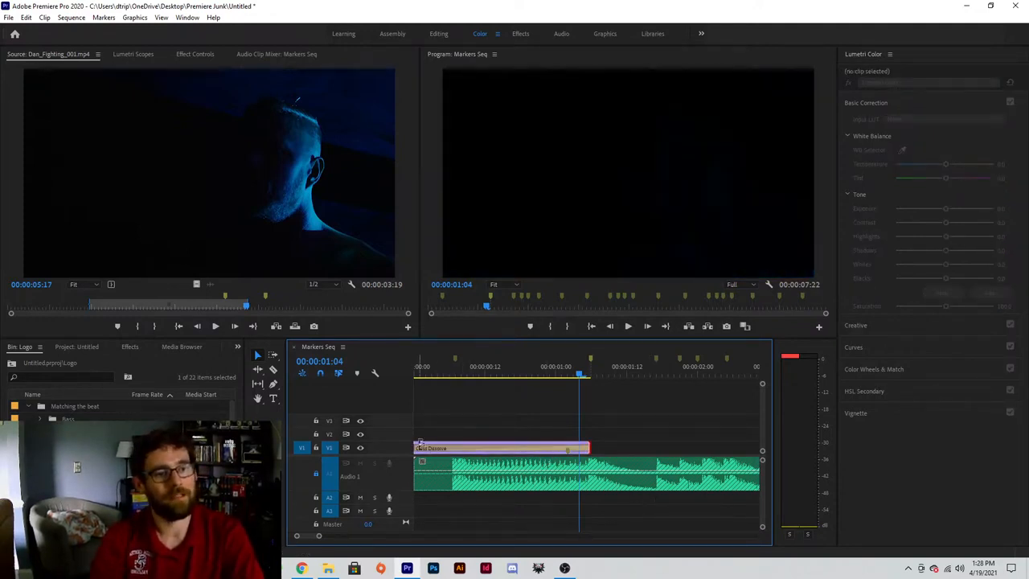
pyautogui.moveTo(420, 448); pyautogui.dragTo(578, 448)
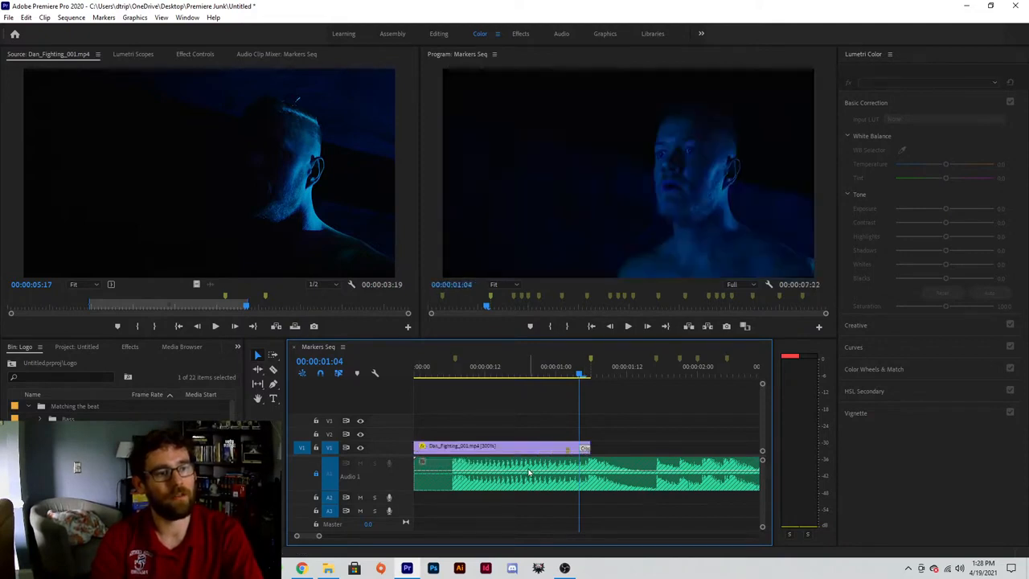
# - Add a Cross Dissolve at the start of the V1 clip and shorten it to end at the first beat marker
pyautogui.click(416, 447)
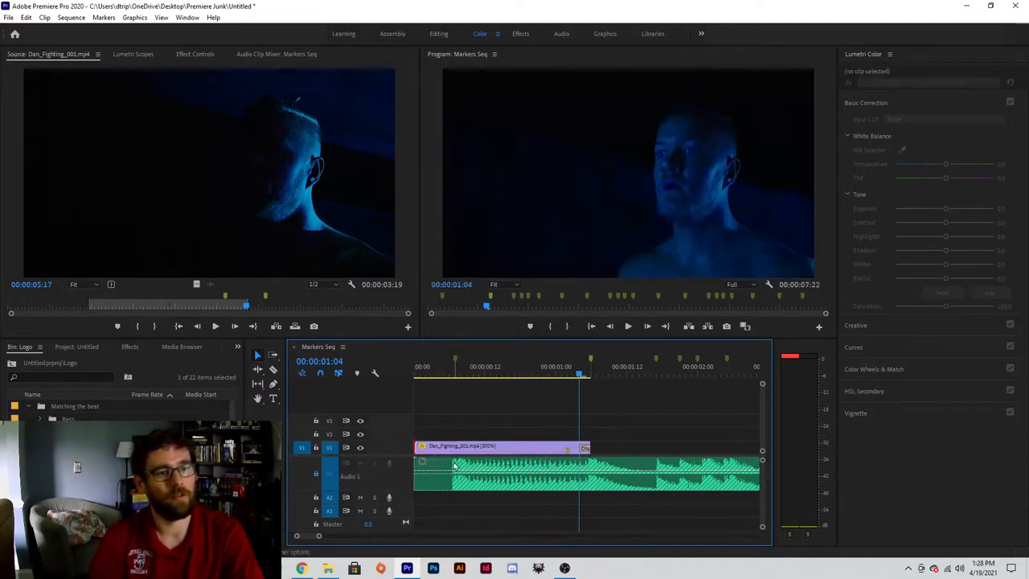
pyautogui.hotkey('ctrl', 'd')
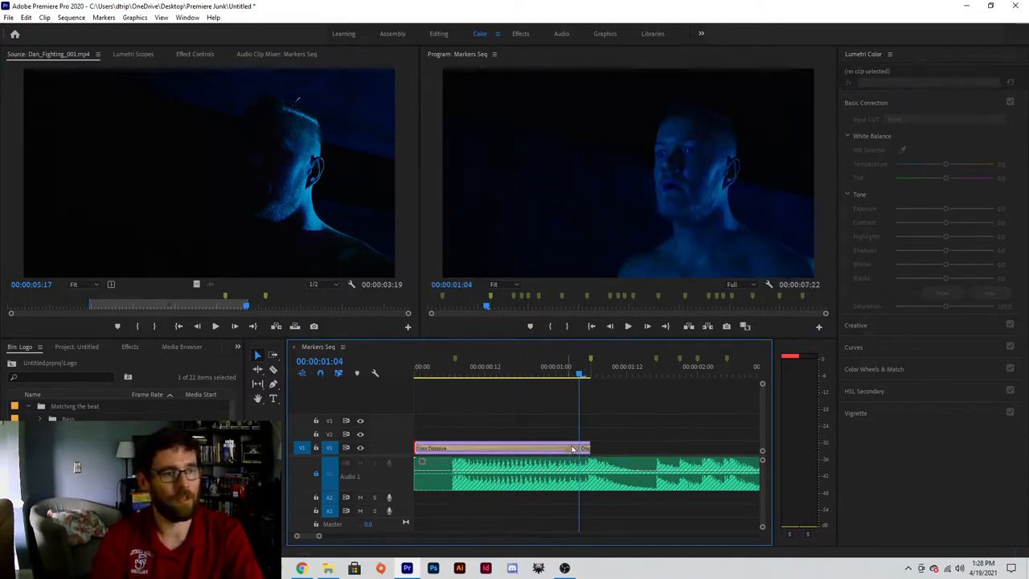
pyautogui.moveTo(587, 448); pyautogui.dragTo(451, 452)
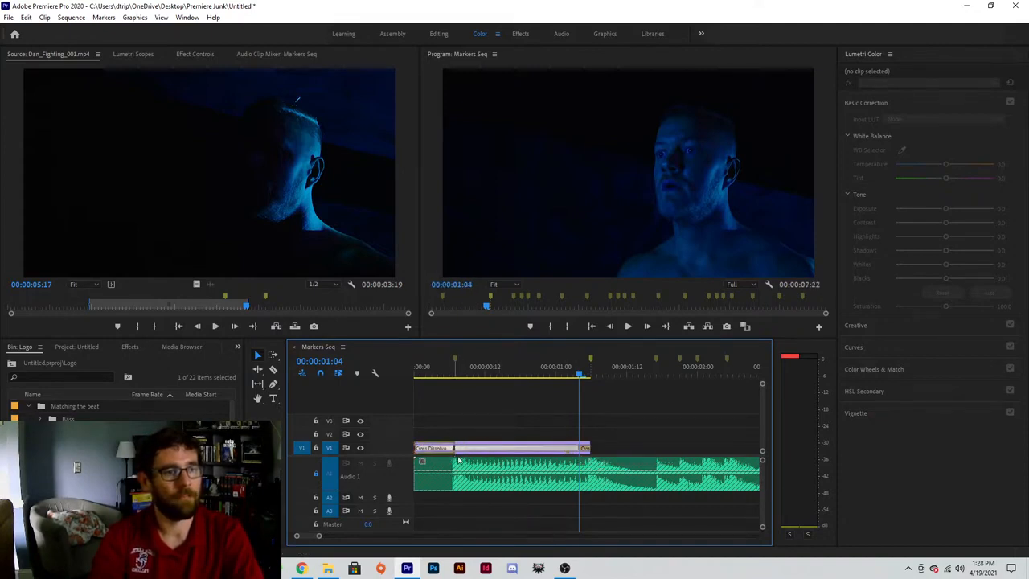
# - Lengthen the closing Cross Dissolve by about one frame and play the clip from the sequence start
pyautogui.click(570, 450)
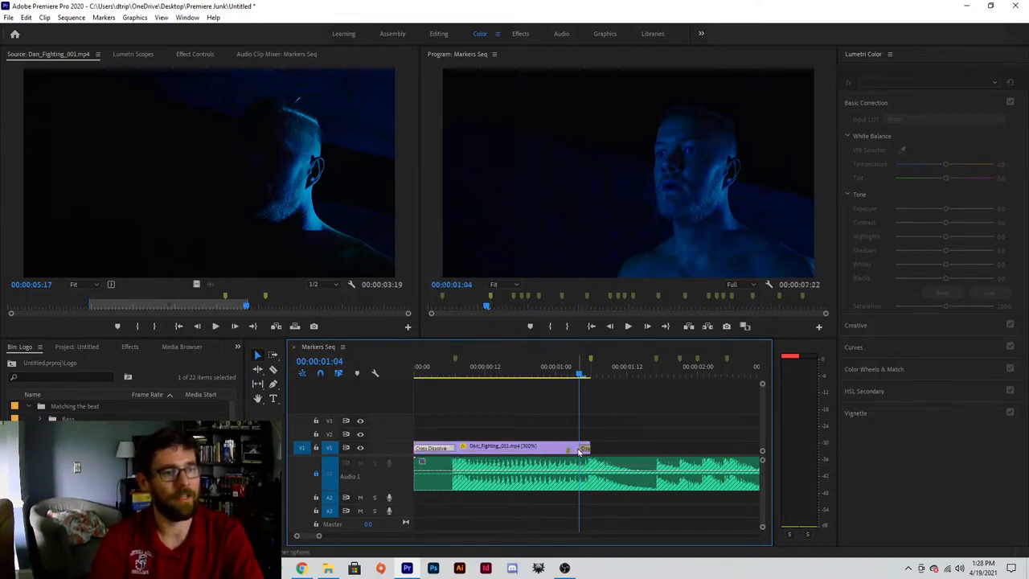
pyautogui.moveTo(581, 448); pyautogui.dragTo(573, 449)
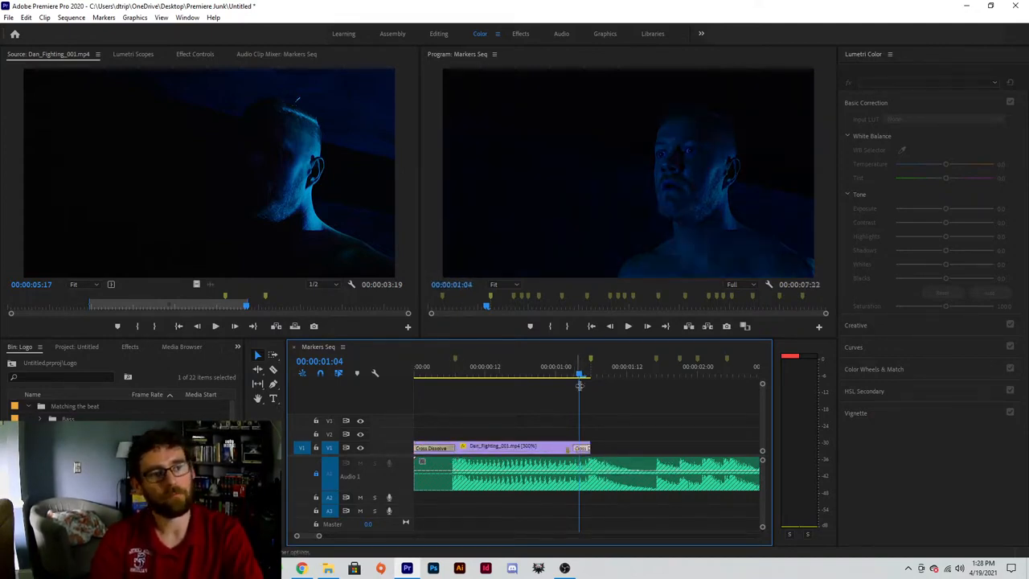
pyautogui.moveTo(578, 384); pyautogui.dragTo(358, 370)
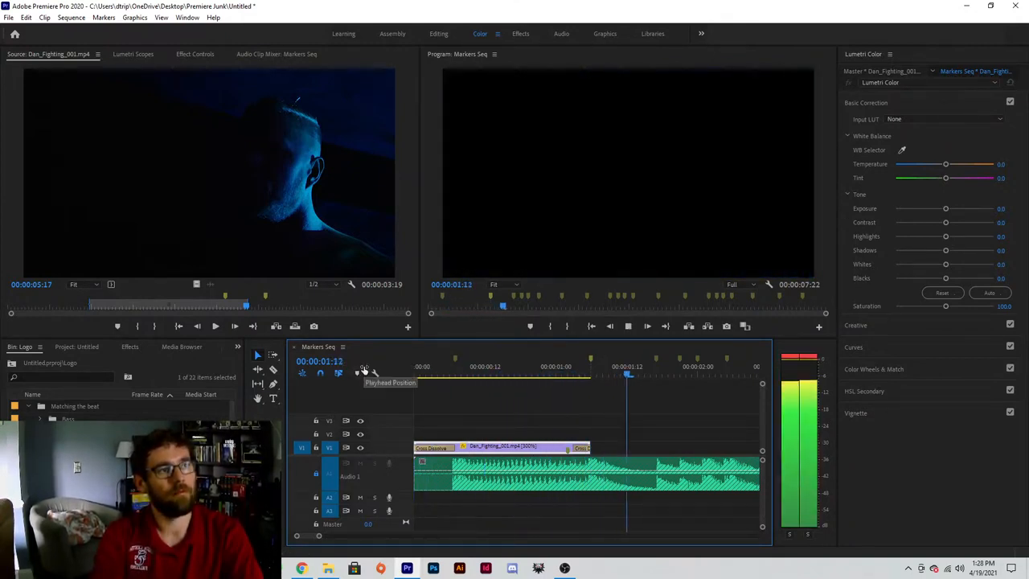
pyautogui.press('space')
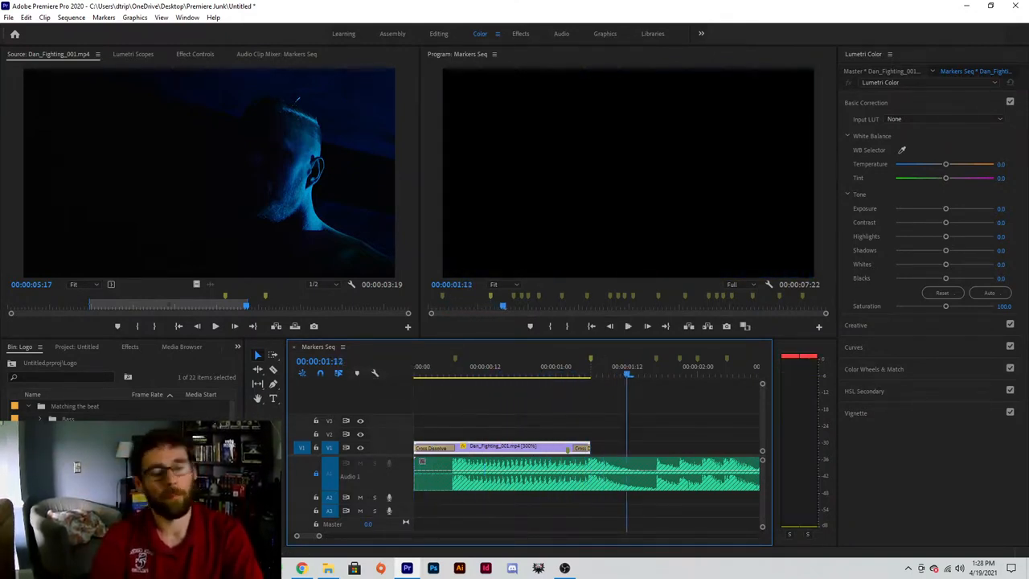
# - Mark a 20-frame section of Dan_Fighting_003.mp4 ending at 00:00:33:01 and overwrite it onto V1 at the 00:00:01:06 marker
pyautogui.doubleClick(80, 482)
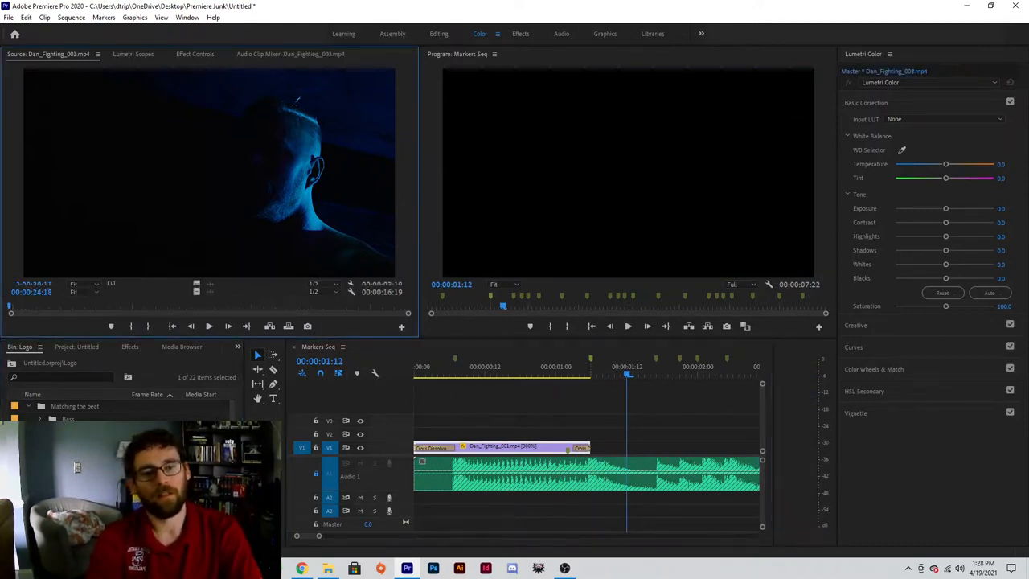
pyautogui.moveTo(191, 309); pyautogui.dragTo(207, 311)
pyautogui.press('i')
pyautogui.press('o')
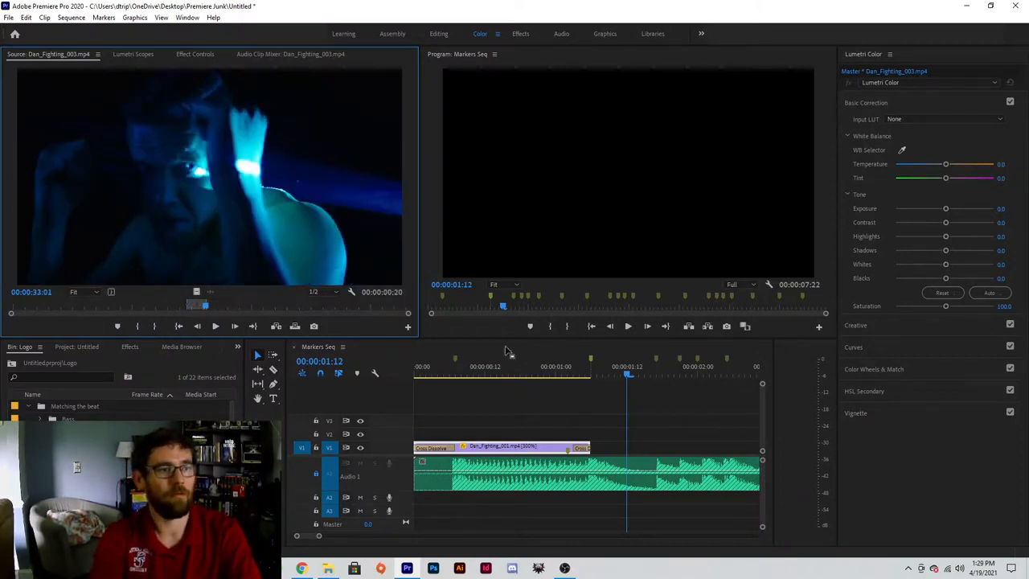
pyautogui.moveTo(629, 378); pyautogui.dragTo(592, 376)
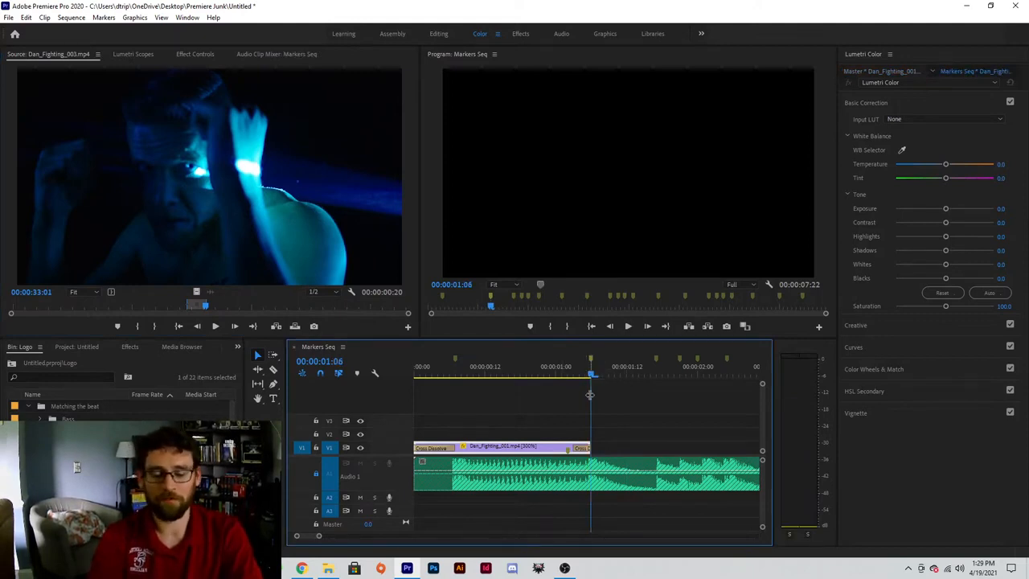
pyautogui.press('.')
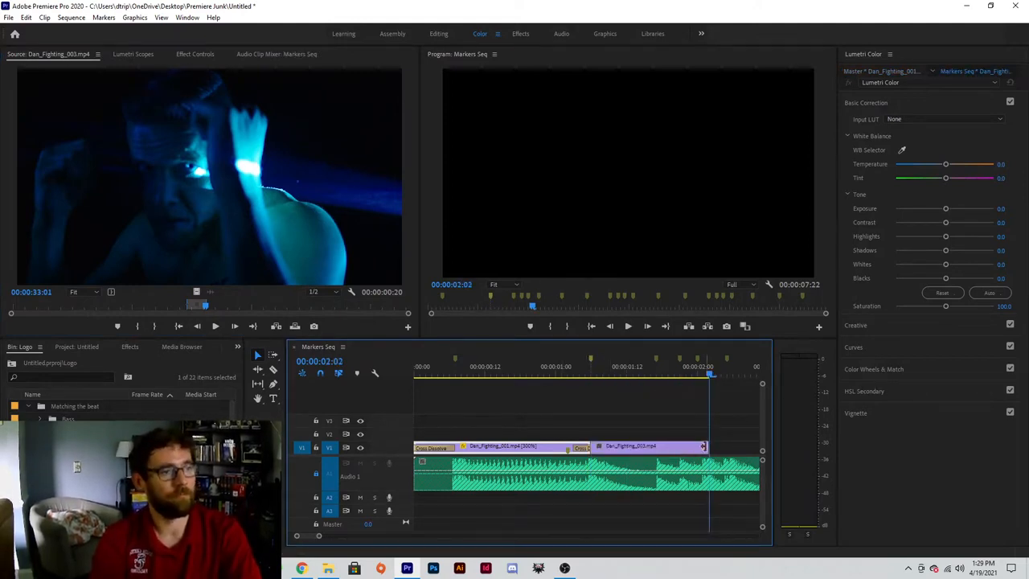
# - Trim the end of the Dan_Fighting_003.mp4 clip to the 00:00:01:17 beat marker and play across its opening cut
pyautogui.moveTo(705, 447); pyautogui.dragTo(652, 446)
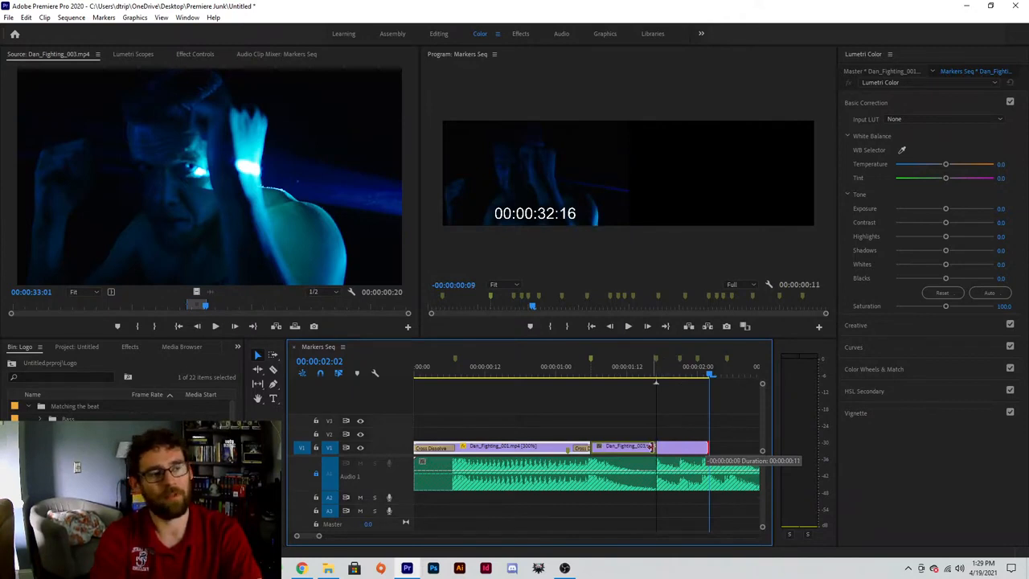
pyautogui.moveTo(651, 447); pyautogui.dragTo(654, 446)
pyautogui.click(583, 377)
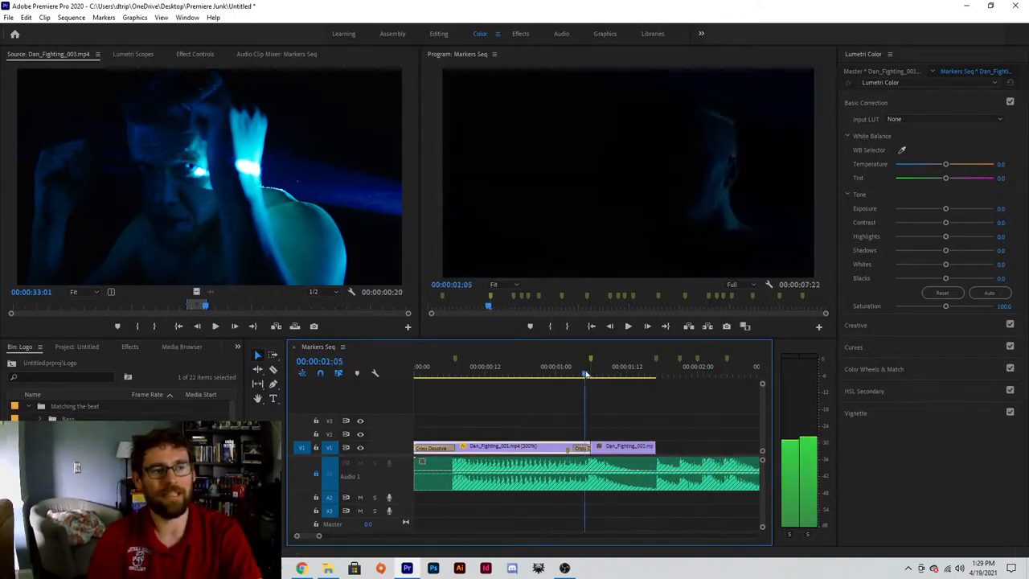
pyautogui.press('space')
pyautogui.press('space')
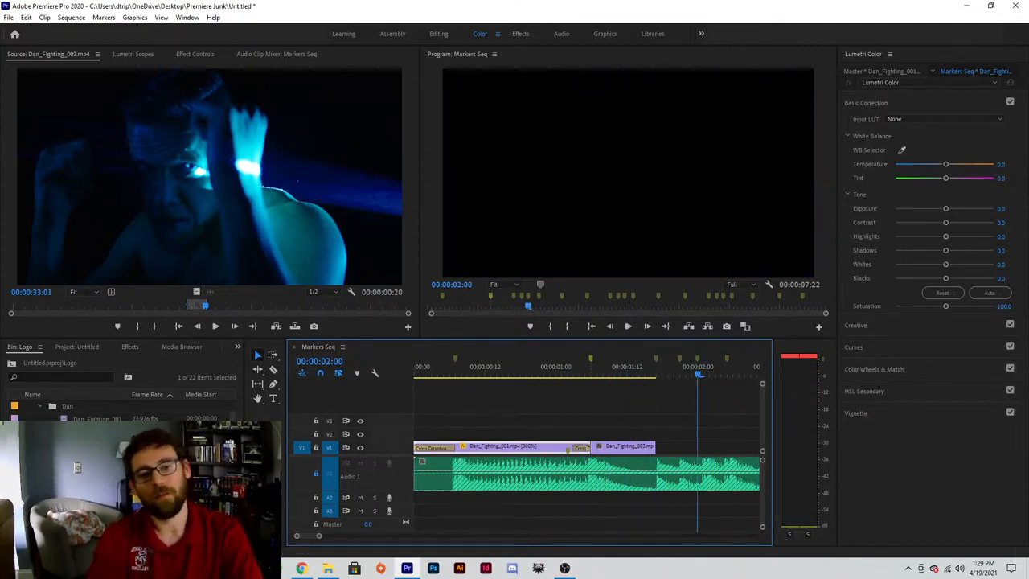
# - Load Bass_002.mp4 as the source and mark a 5-frame section ending at 01:00:12:07
pyautogui.click(161, 482)
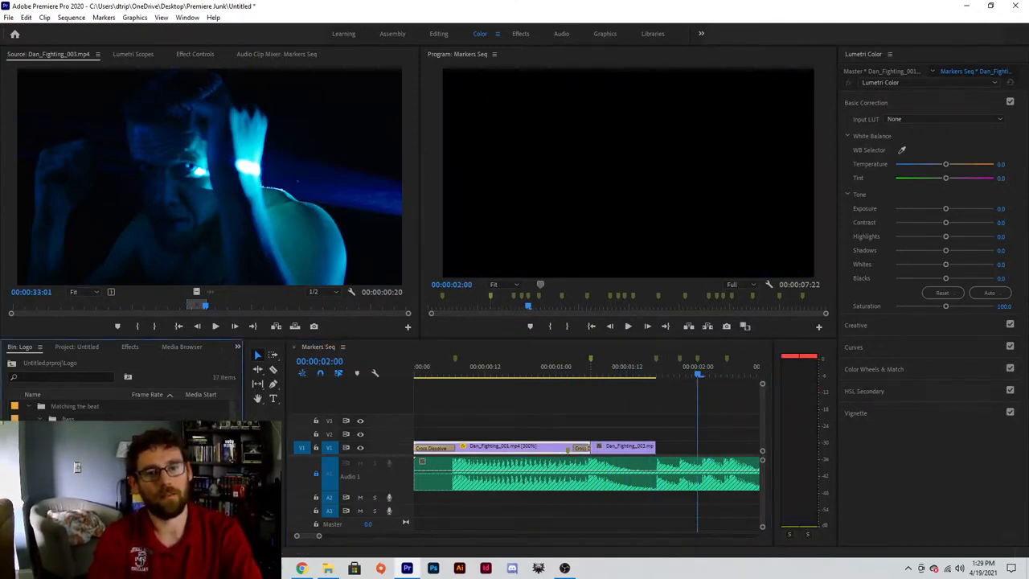
pyautogui.click(97, 482)
pyautogui.doubleClick(88, 446)
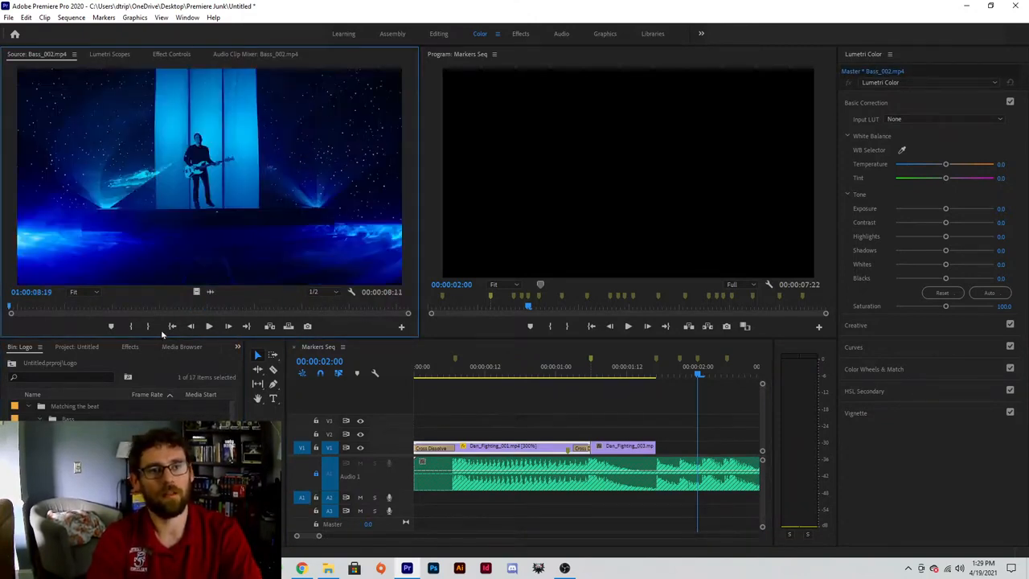
pyautogui.click(166, 307)
pyautogui.press('i')
pyautogui.moveTo(167, 309); pyautogui.dragTo(175, 309)
pyautogui.press('o')
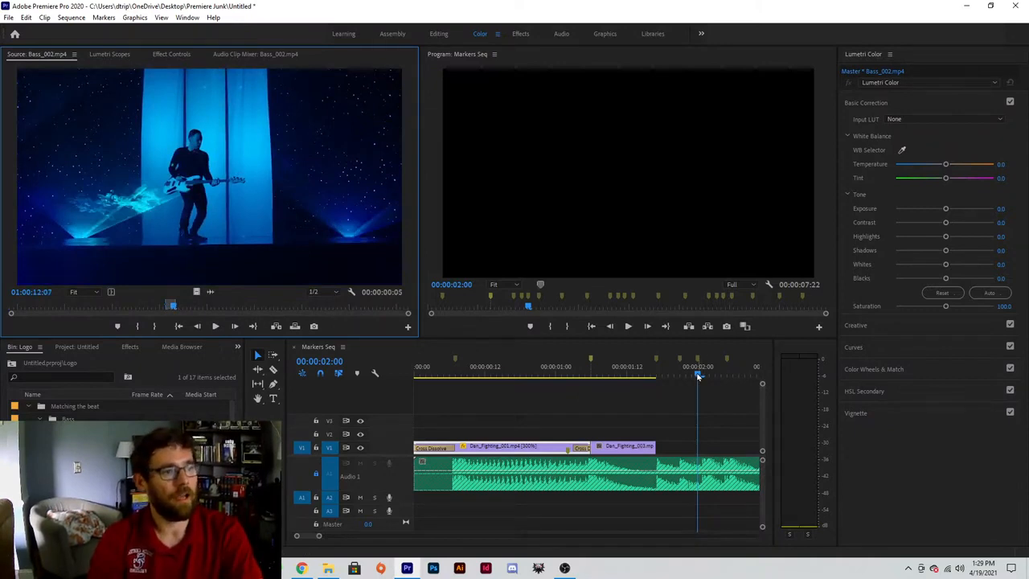
# - Overwrite the marked bass section onto V1 at 00:00:01:17 and trim its end to the next beat marker
pyautogui.moveTo(698, 375); pyautogui.dragTo(657, 382)
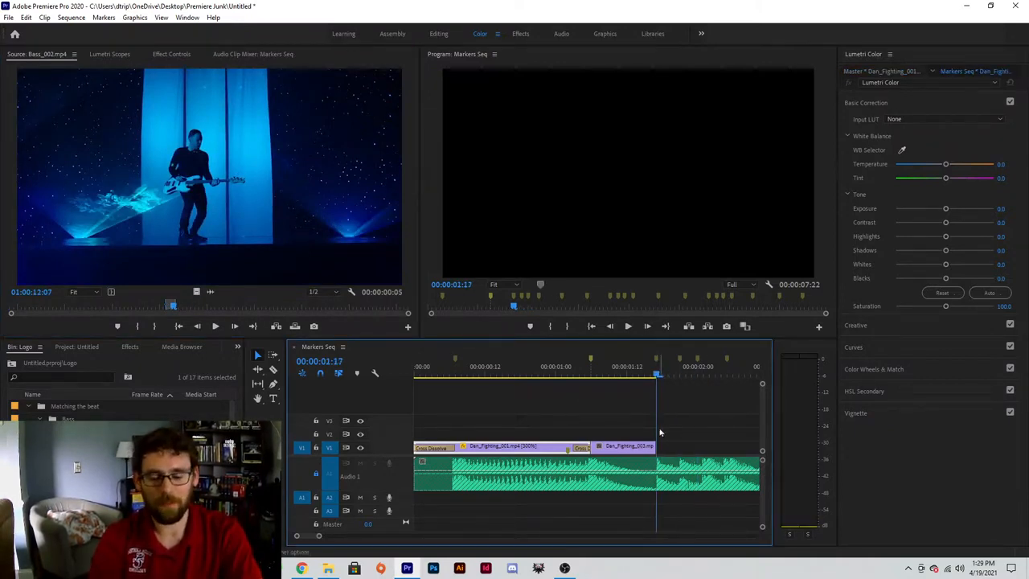
pyautogui.press('.')
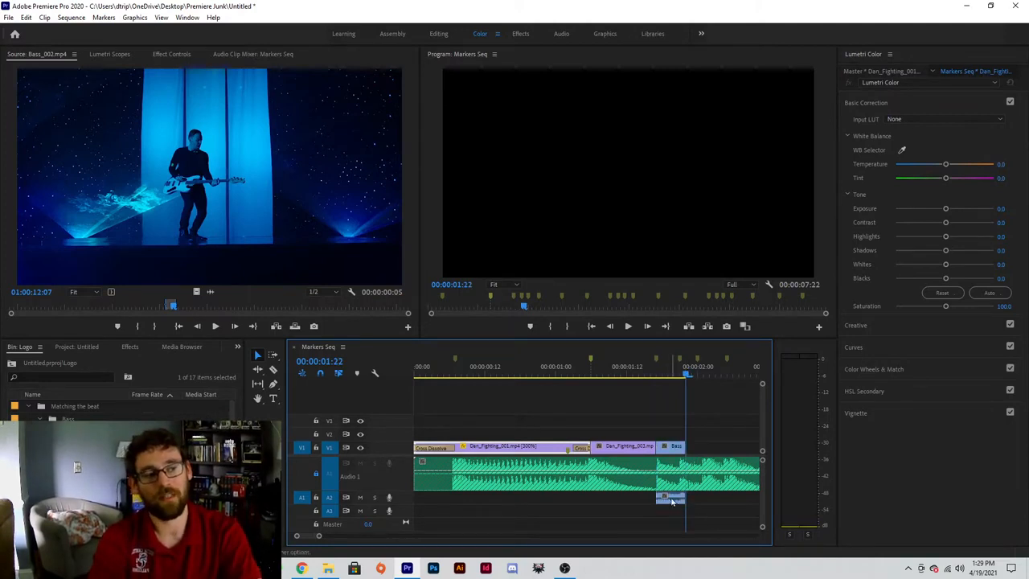
pyautogui.moveTo(683, 445); pyautogui.dragTo(678, 444)
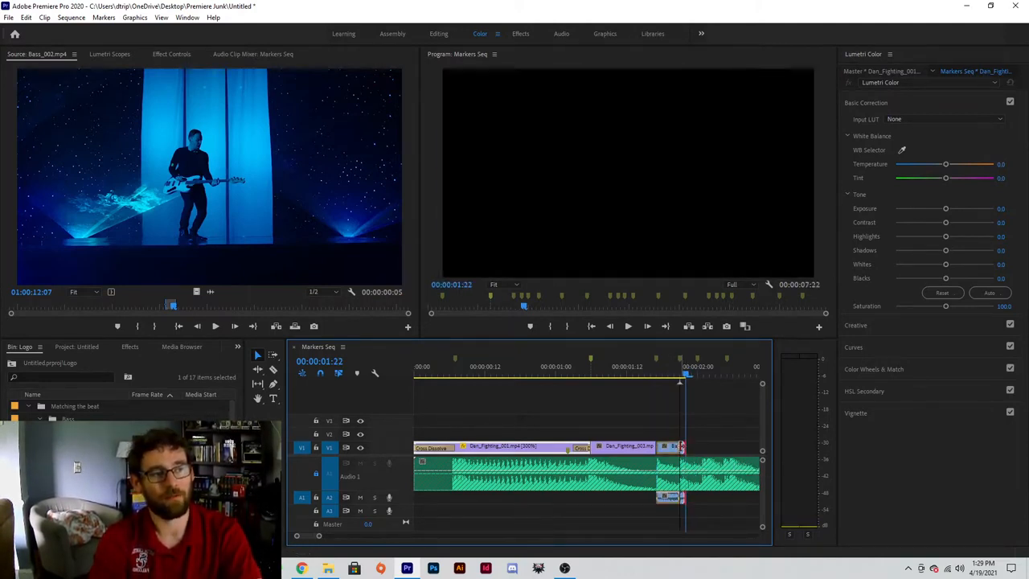
# - Mute track A2 and delete the bass clip's audio from it
pyautogui.click(359, 497)
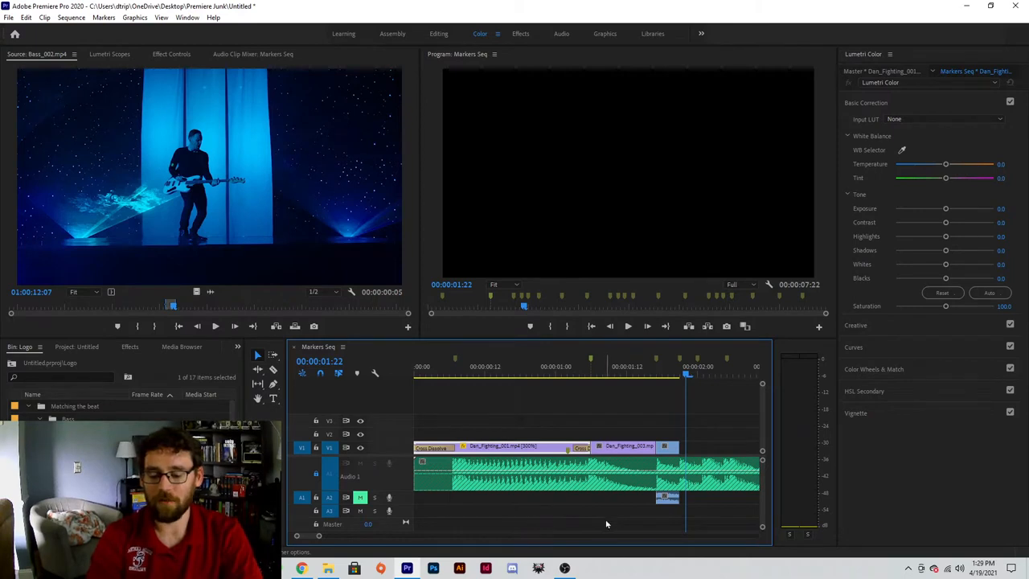
pyautogui.click(669, 499)
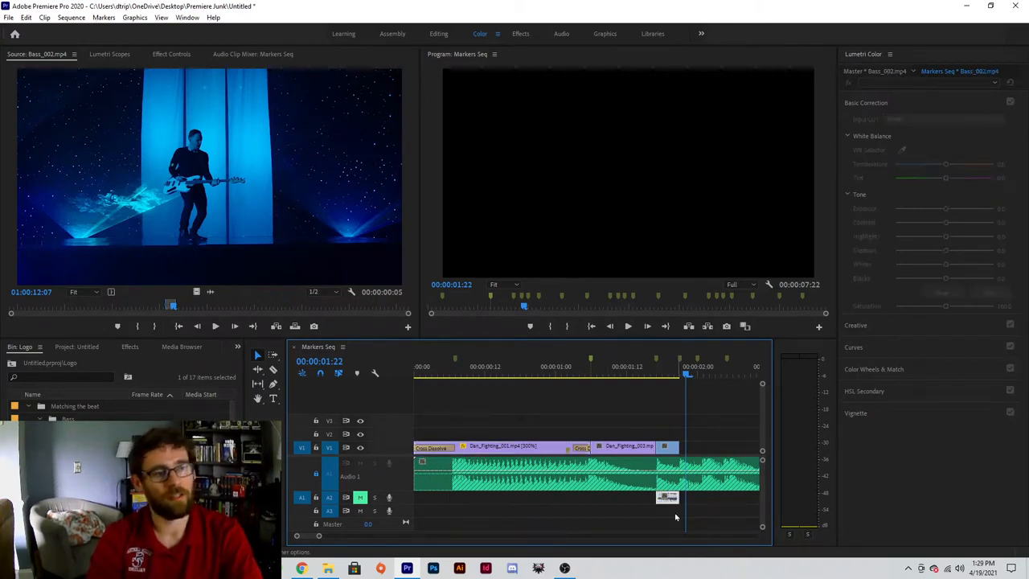
pyautogui.press('Delete')
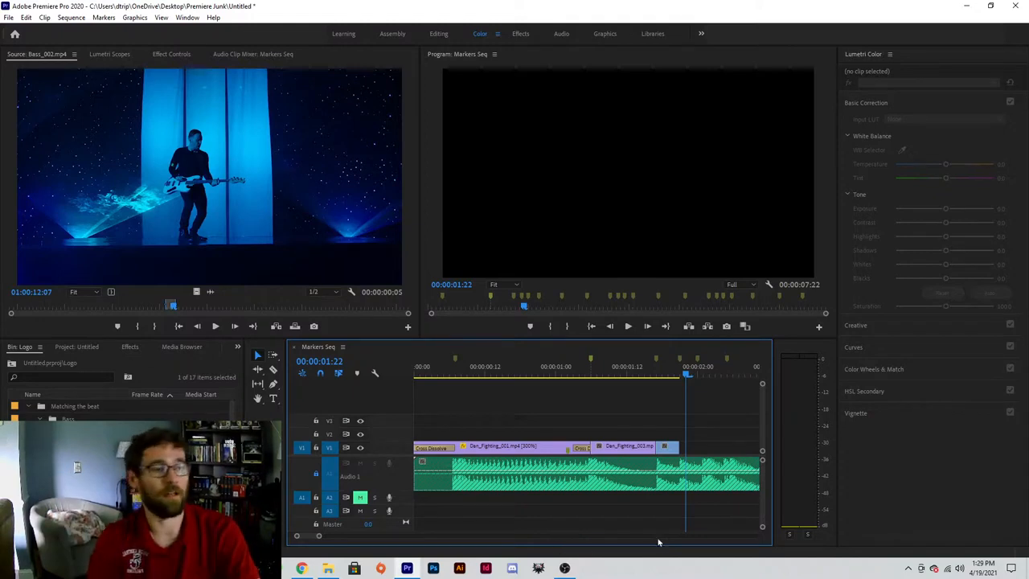
# - Load Drums_002.mp4 as the source and mark its opening 6 frames, ending at 01:00:06:13
pyautogui.scroll(-3, 120, 408)
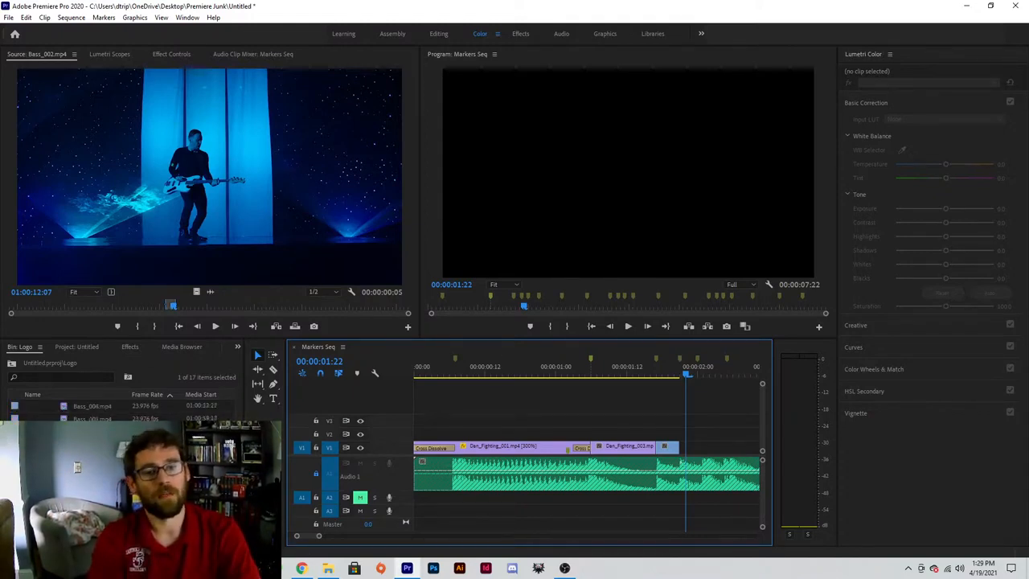
pyautogui.click(39, 482)
pyautogui.scroll(-2, 121, 474)
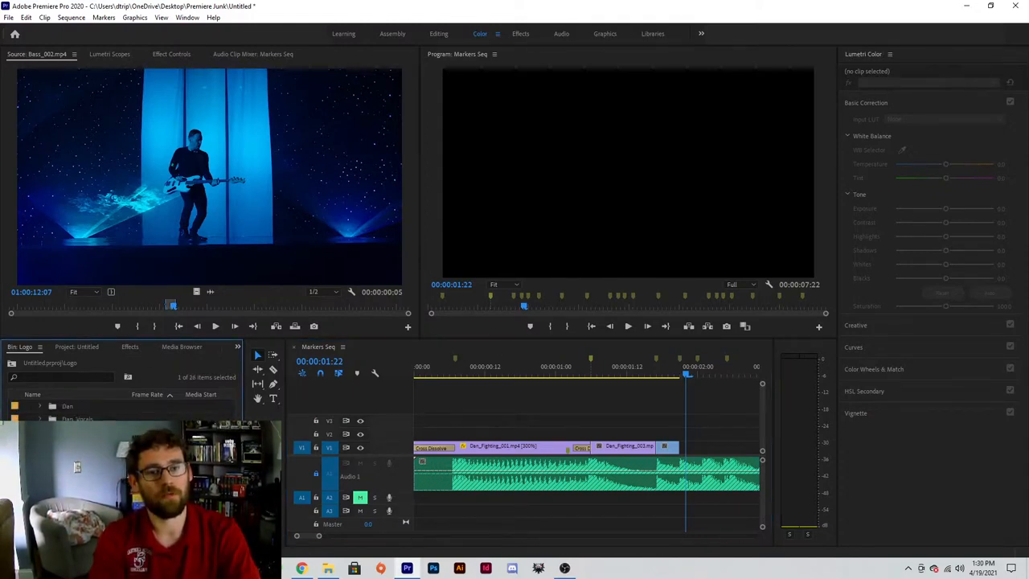
pyautogui.doubleClick(78, 474)
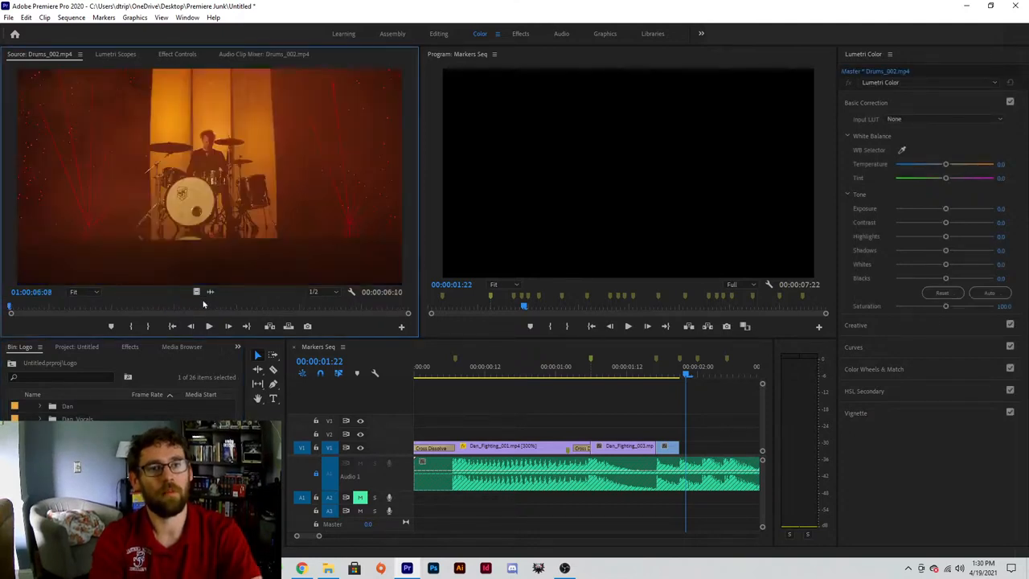
pyautogui.hotkey('shift', 'Right')
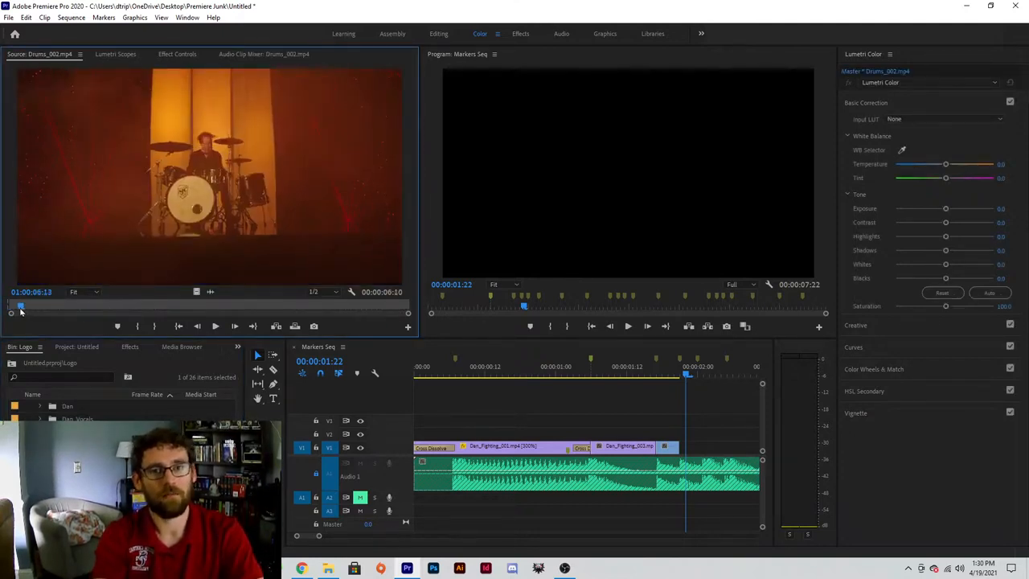
pyautogui.press('o')
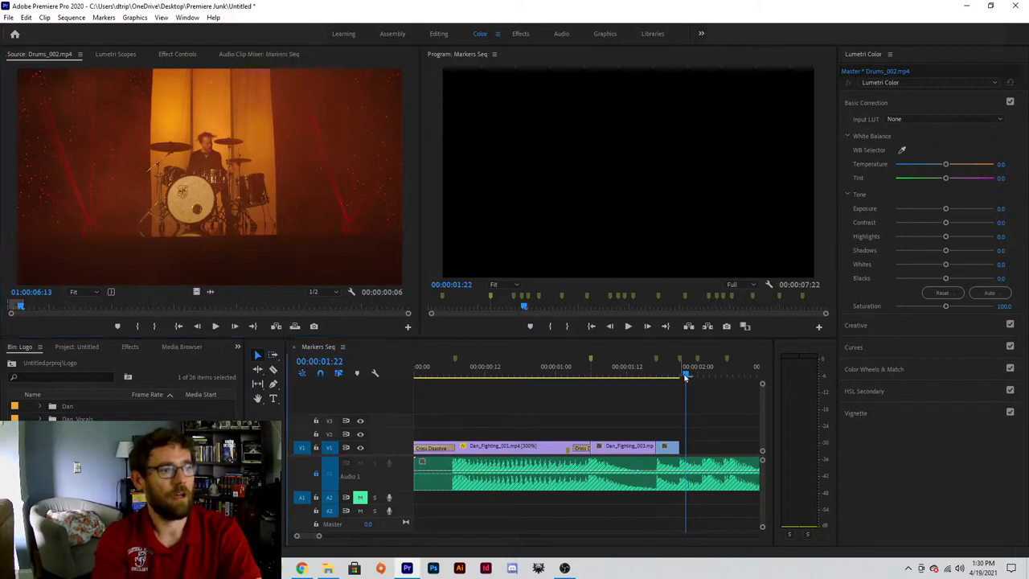
# - Overwrite the marked drums section onto V1 directly after the bass clip and trim its end to the 00:00:02:00 marker
pyautogui.click(690, 387)
pyautogui.press('Left')
pyautogui.press('.')
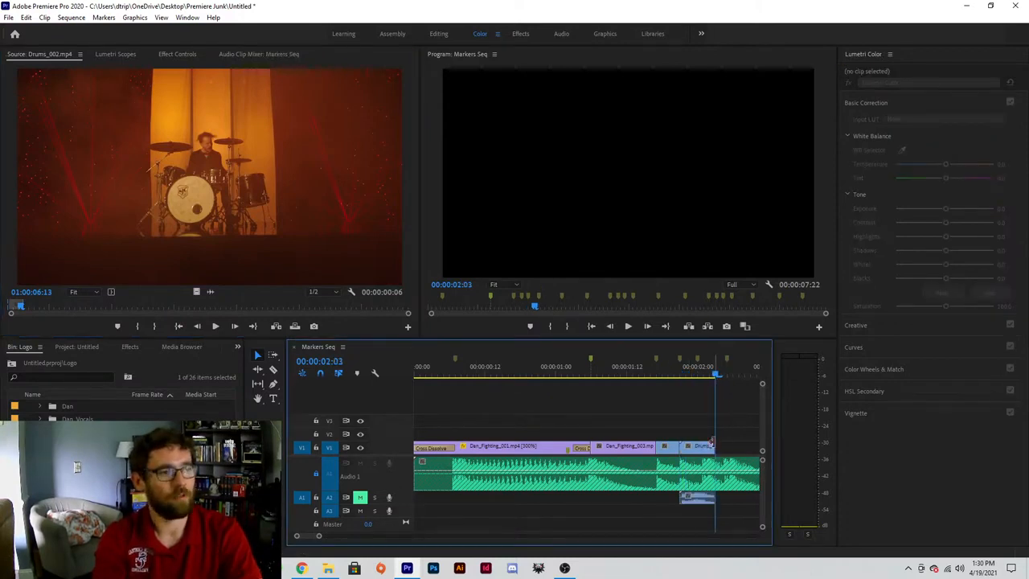
pyautogui.moveTo(713, 448); pyautogui.dragTo(706, 456)
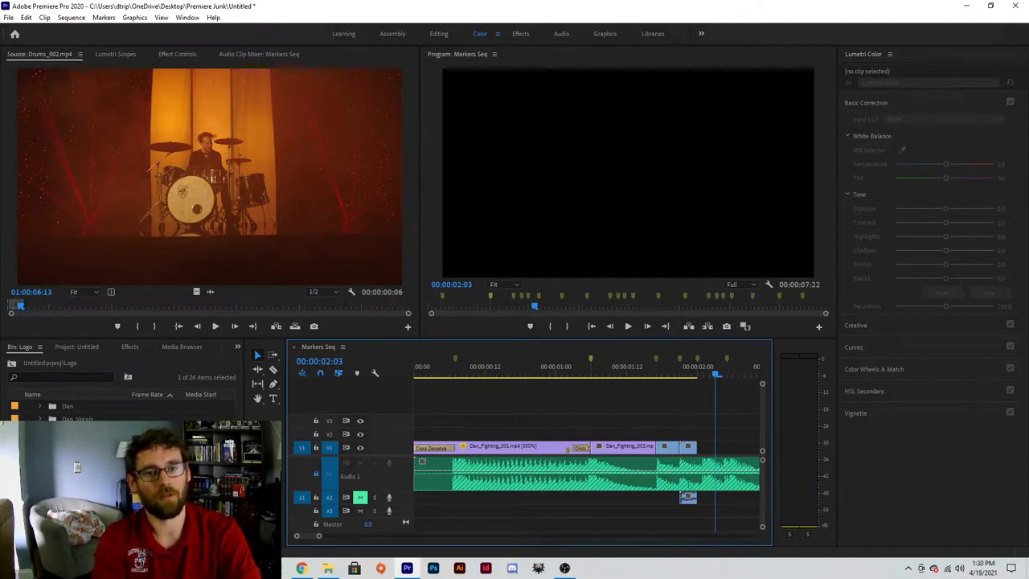
# - Load Guitar_003.mp4 as the source and mark its opening 00:00:01:14 section, ending at 01:03:53:10
pyautogui.click(40, 432)
pyautogui.scroll(-2, 121, 434)
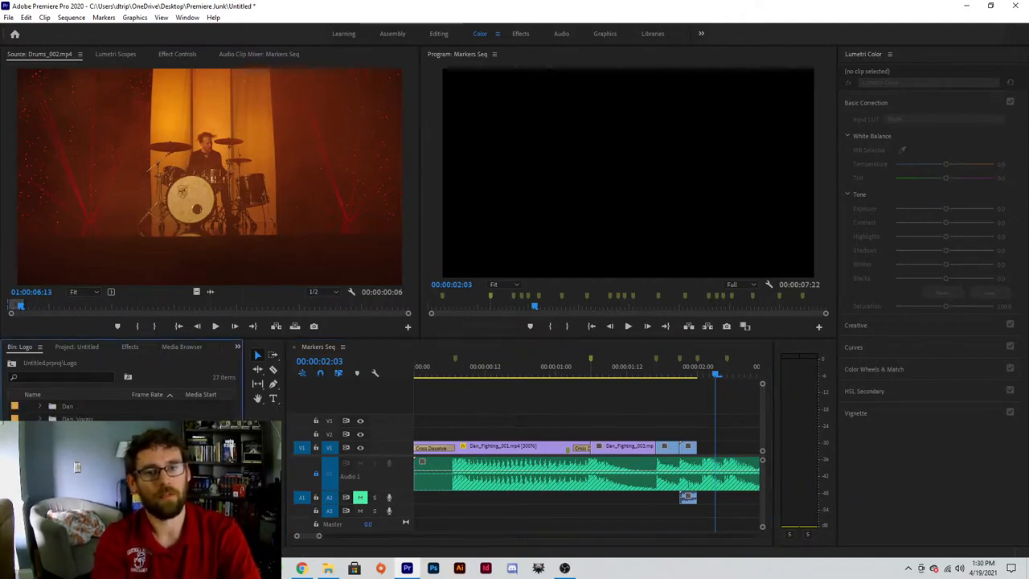
pyautogui.doubleClick(68, 458)
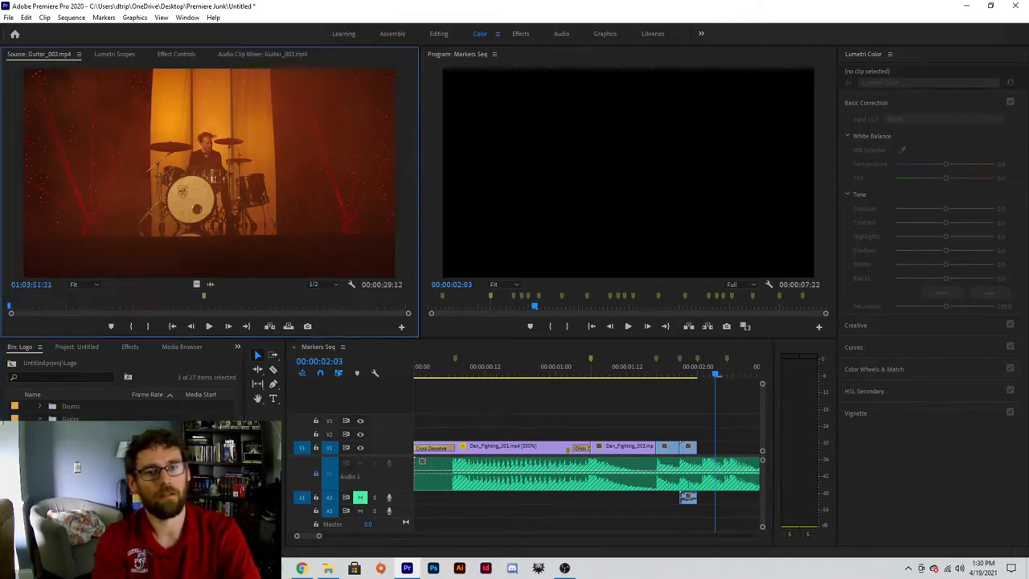
pyautogui.moveTo(55, 309); pyautogui.dragTo(7, 311)
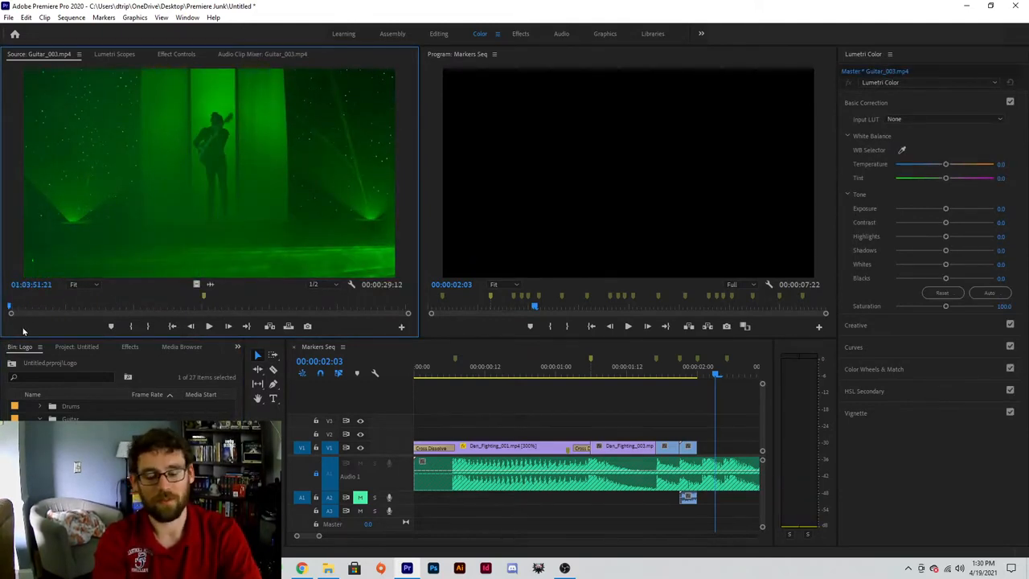
pyautogui.press('space')
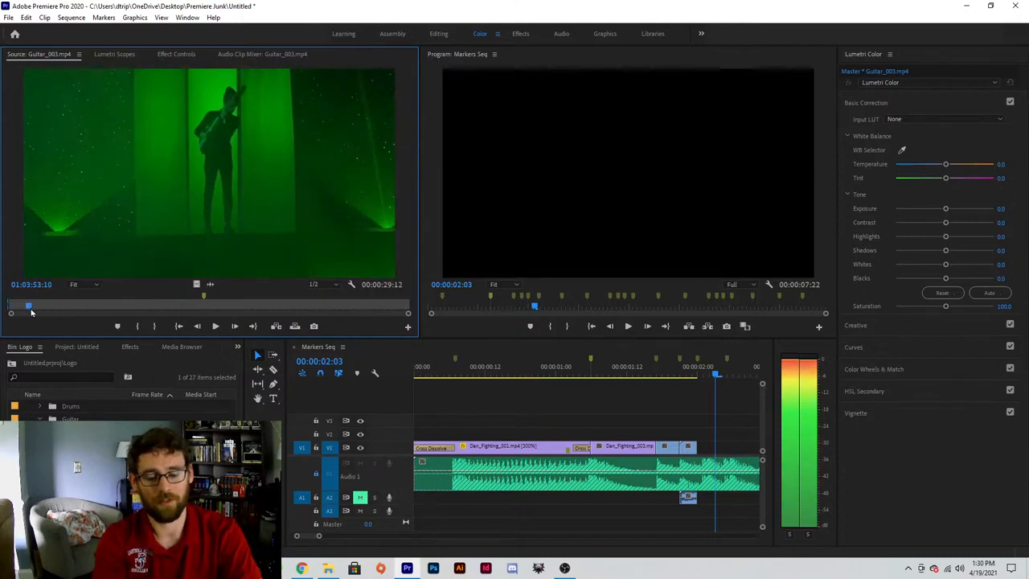
pyautogui.press('o')
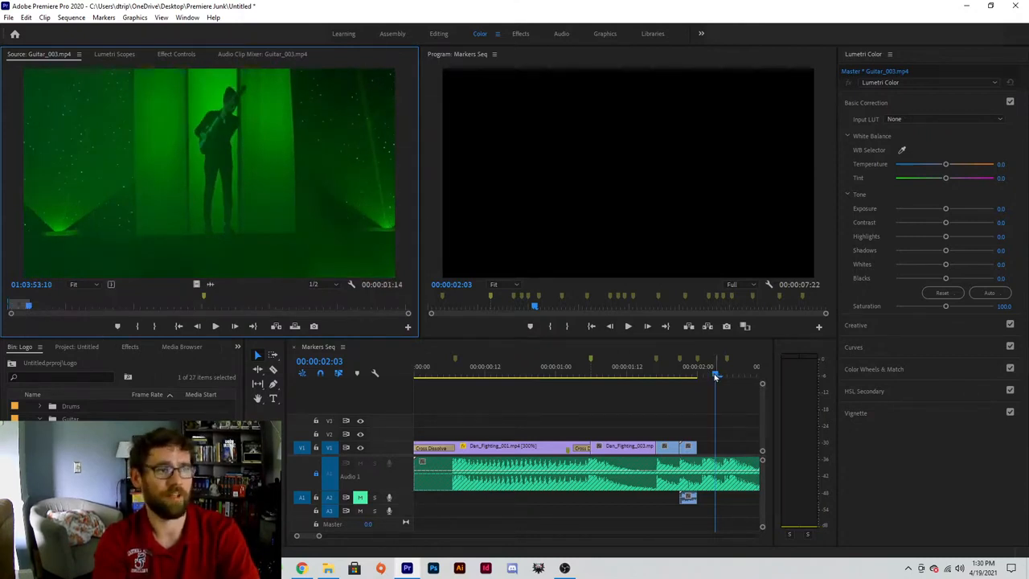
# - Overwrite the marked guitar section onto V1 at 00:00:02:00 and trim its end to the 00:00:02:05 marker
pyautogui.moveTo(716, 376)
pyautogui.mouseDown()
pyautogui.moveTo(688, 376)
pyautogui.moveTo(698, 378)
pyautogui.mouseUp()
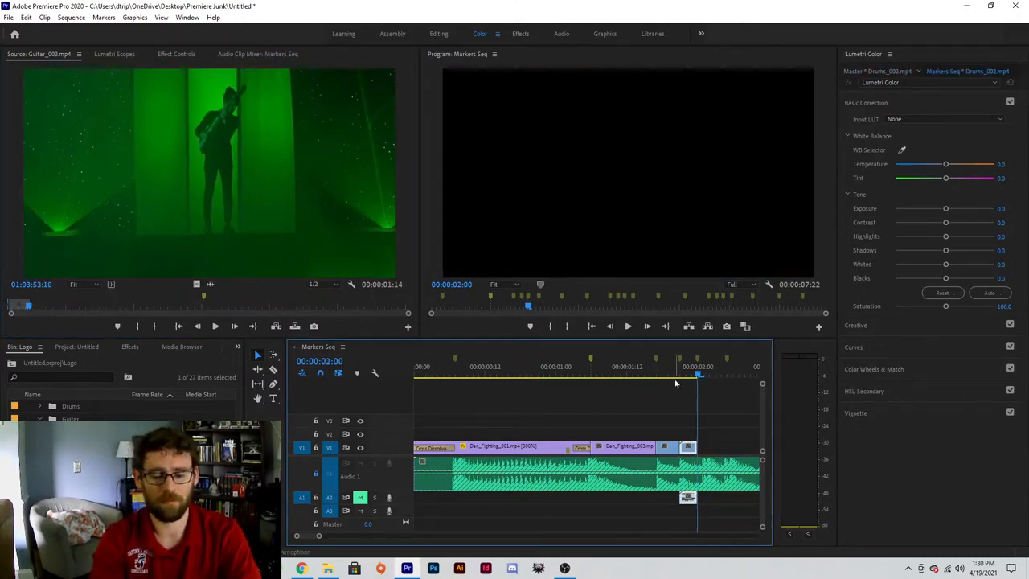
pyautogui.press('.')
pyautogui.moveTo(585, 447); pyautogui.dragTo(508, 466)
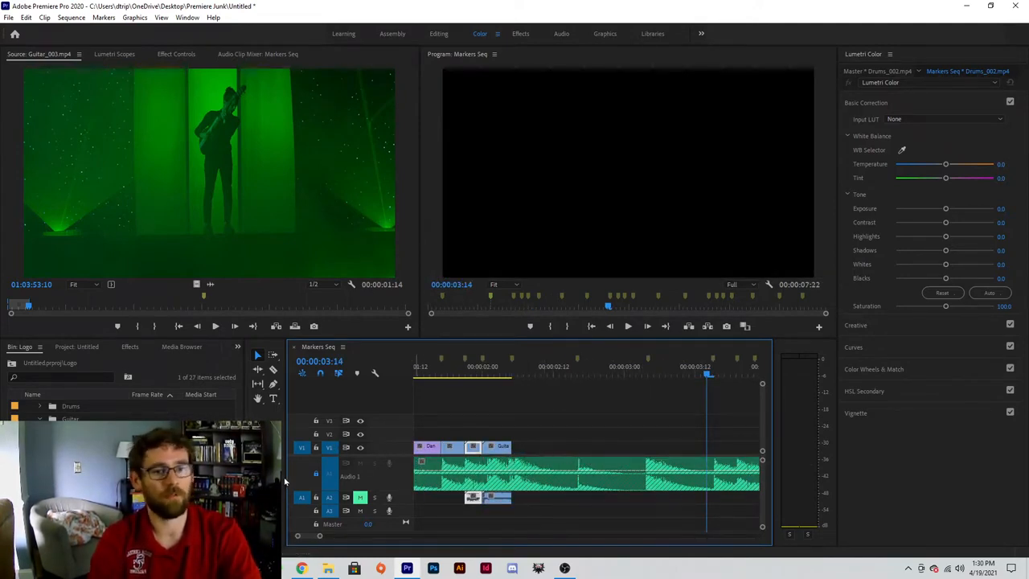
# - Load Vocals_005.mp4 as the source and mark its opening 00:00:01:04 section, ending at 01:11:03:04
pyautogui.scroll(-6, 160, 458)
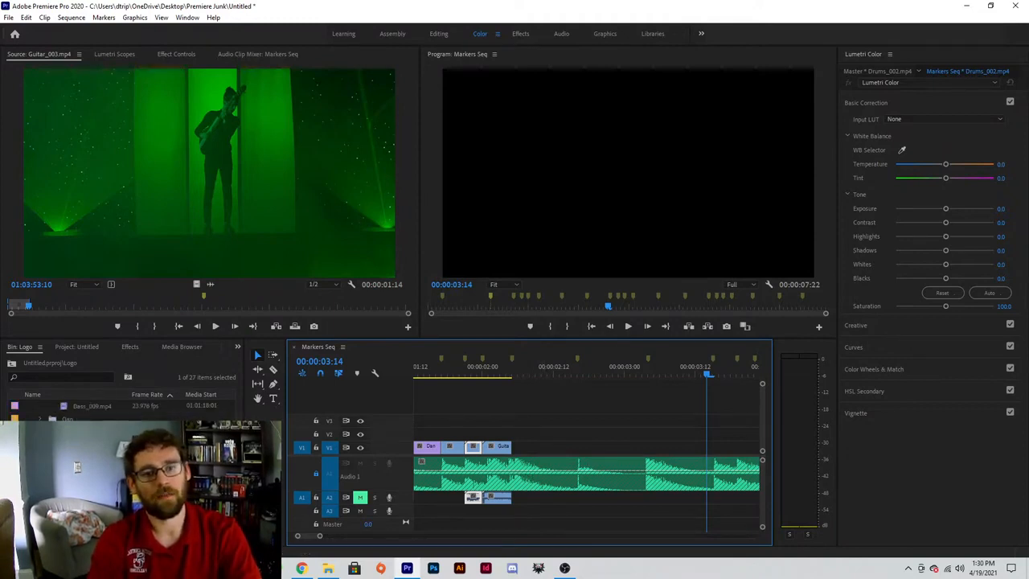
pyautogui.click(120, 474)
pyautogui.scroll(-1, 121, 475)
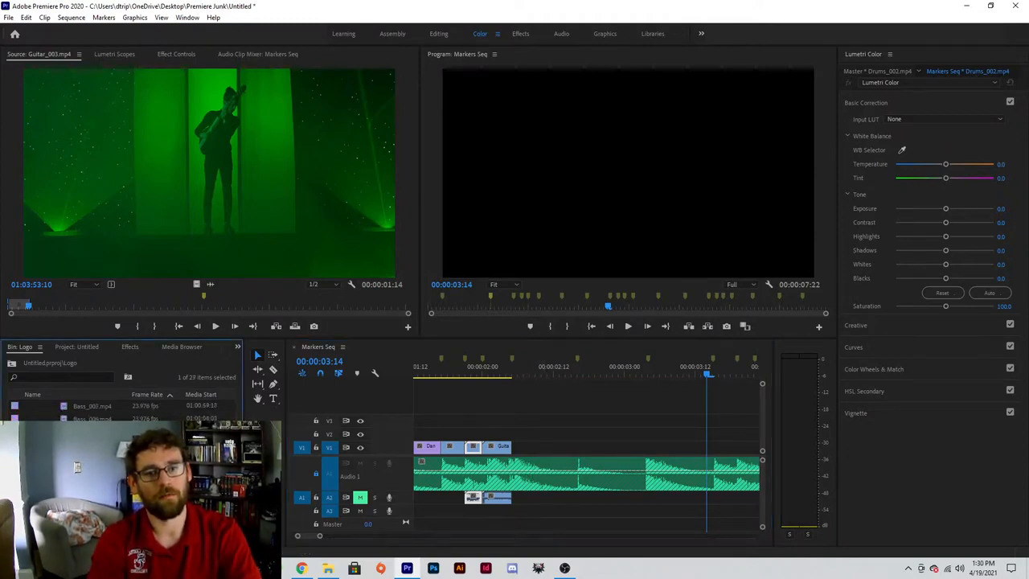
pyautogui.doubleClick(92, 482)
pyautogui.doubleClick(93, 471)
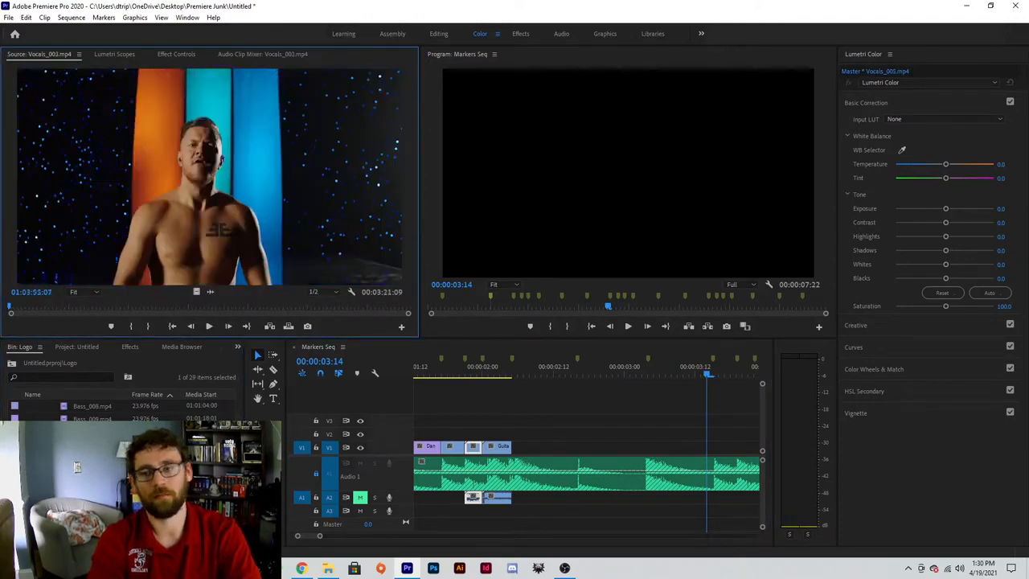
pyautogui.doubleClick(92, 482)
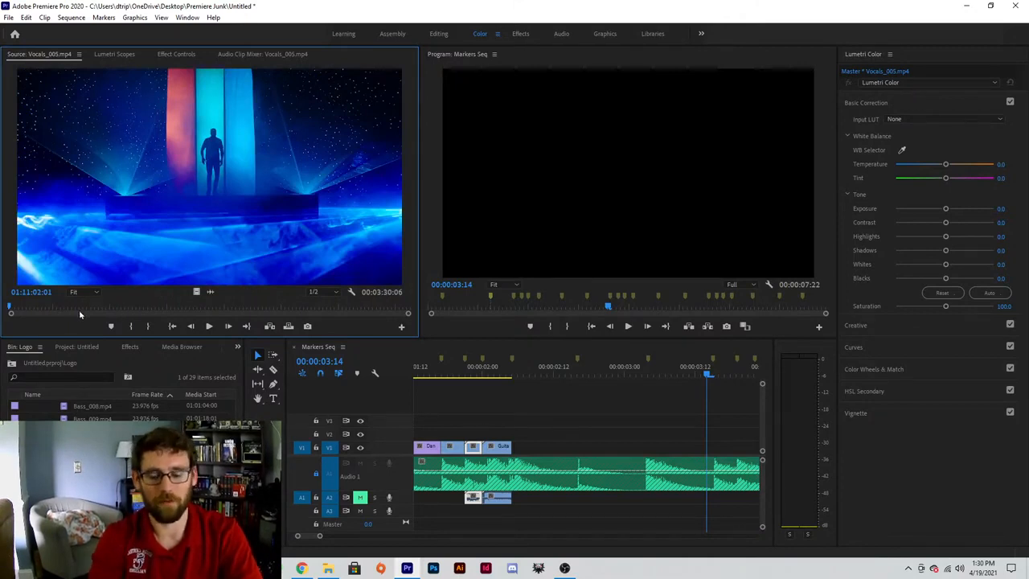
pyautogui.click(11, 311)
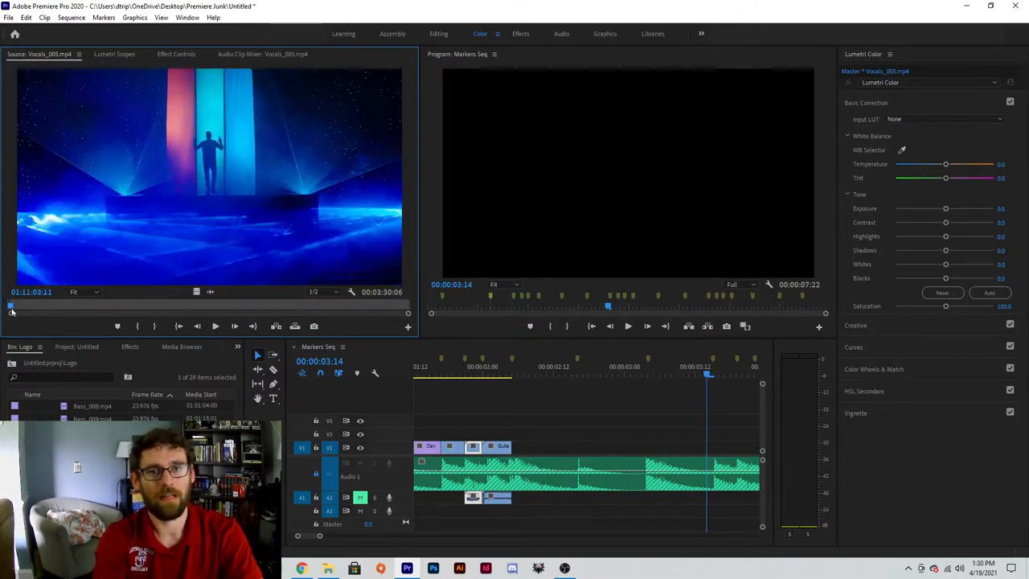
pyautogui.moveTo(12, 311); pyautogui.dragTo(11, 311)
pyautogui.press('o')
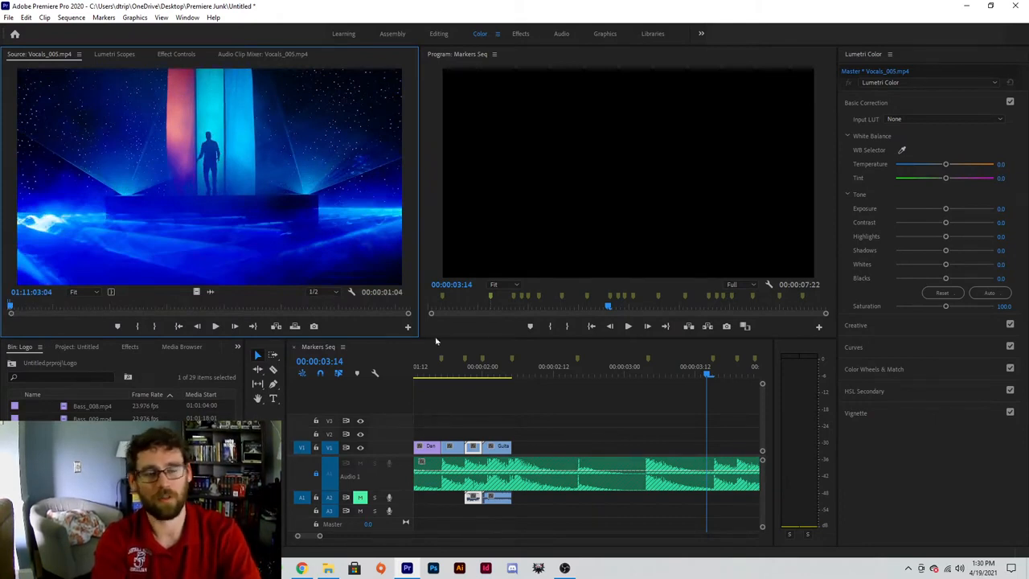
# - Overwrite the marked vocals section onto V1 at the 00:00:02:05 marker, directly after the guitar clip
pyautogui.click(701, 379)
pyautogui.press('Up')
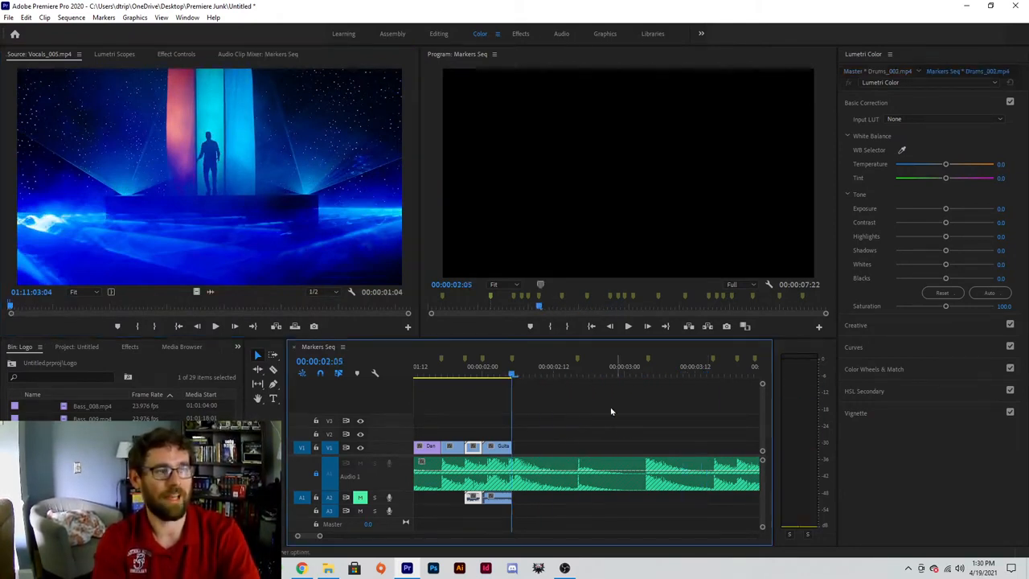
pyautogui.press('.')
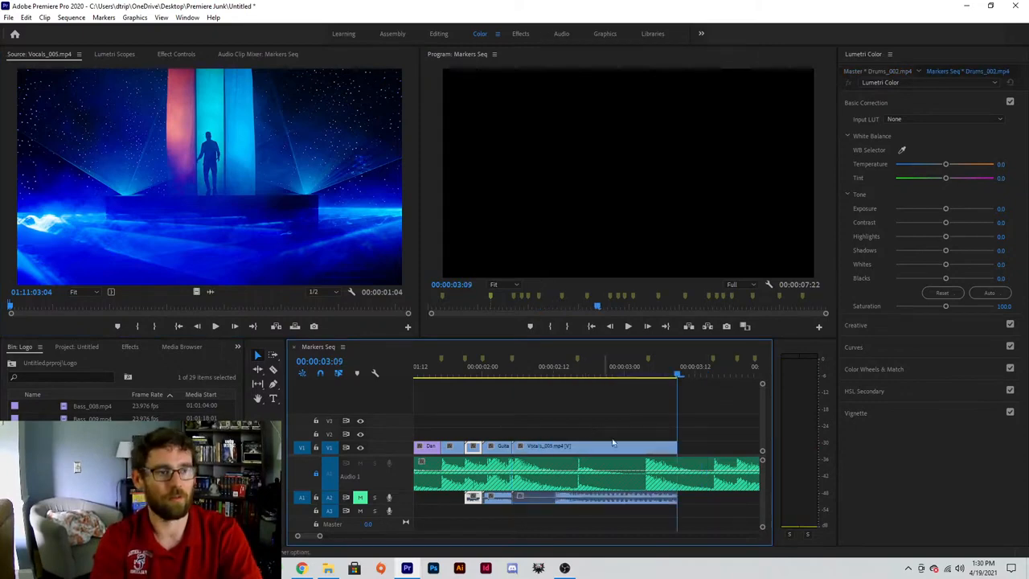
# - Trim the end of the Vocals_005.mp4 clip to the next beat marker and play the sequence from its start
pyautogui.moveTo(675, 447); pyautogui.dragTo(575, 447)
pyautogui.moveTo(459, 374); pyautogui.dragTo(259, 383)
pyautogui.press('space')
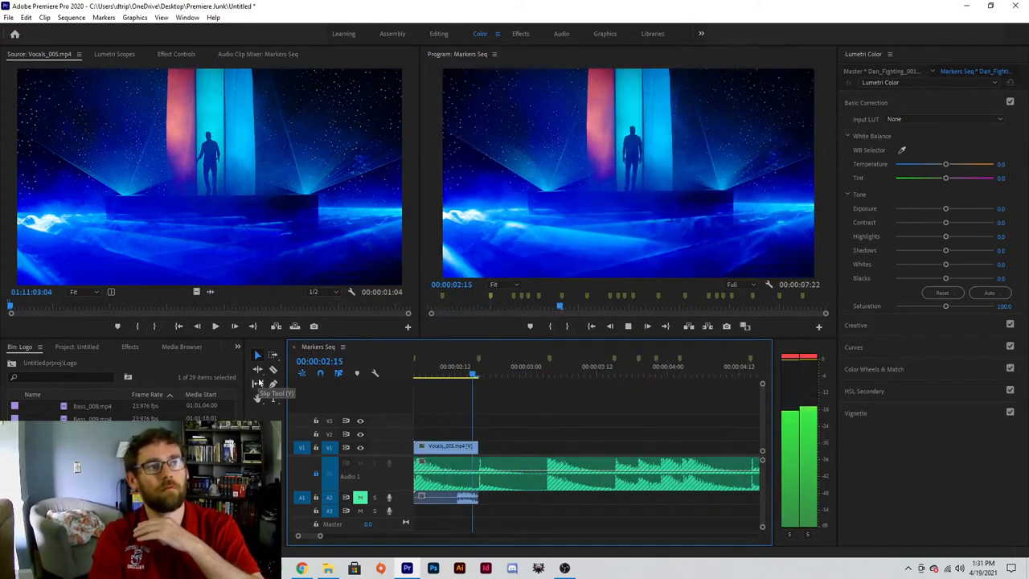
# - Load Dan_Fighting_005.mp4 as the source and mark a 00:00:02:18 section ending at 00:01:07:10
pyautogui.press('space')
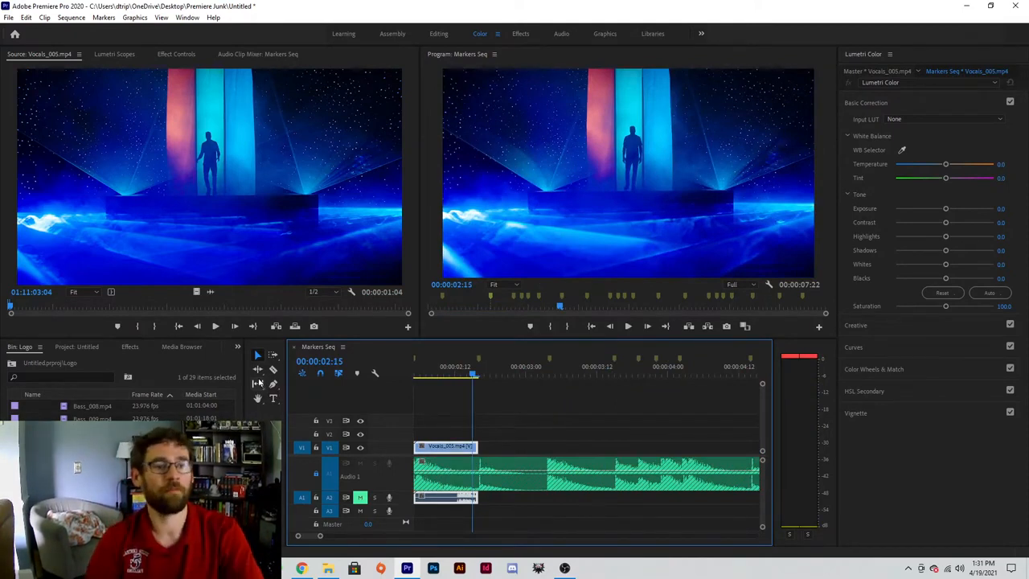
pyautogui.scroll(3, 34, 419)
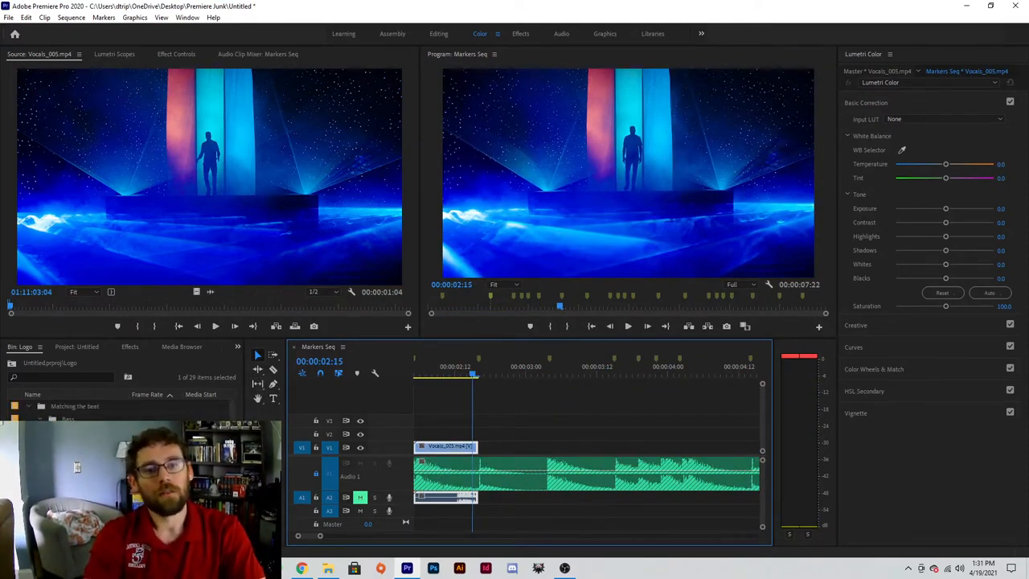
pyautogui.scroll(2, 34, 419)
pyautogui.click(40, 419)
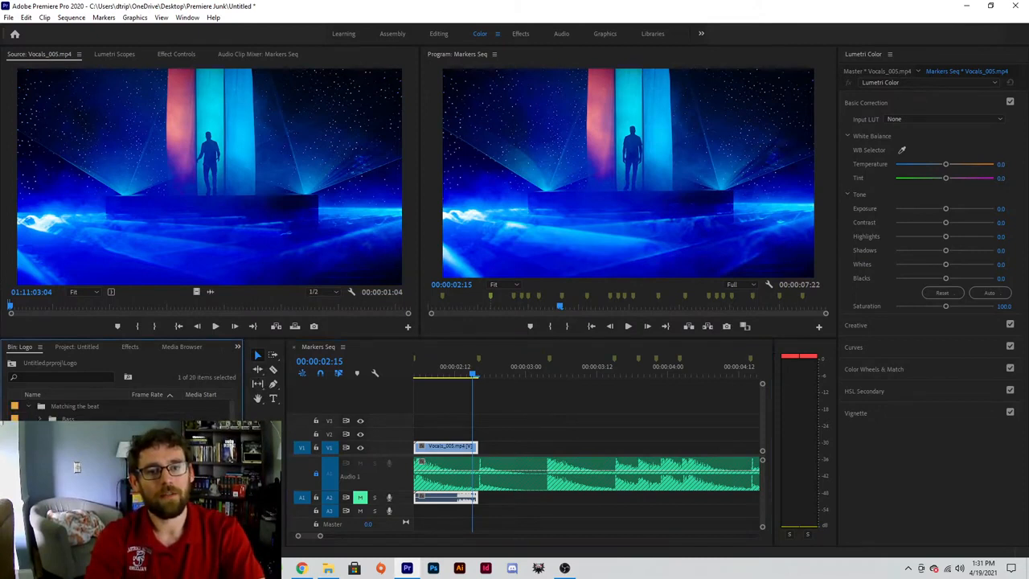
pyautogui.click(41, 432)
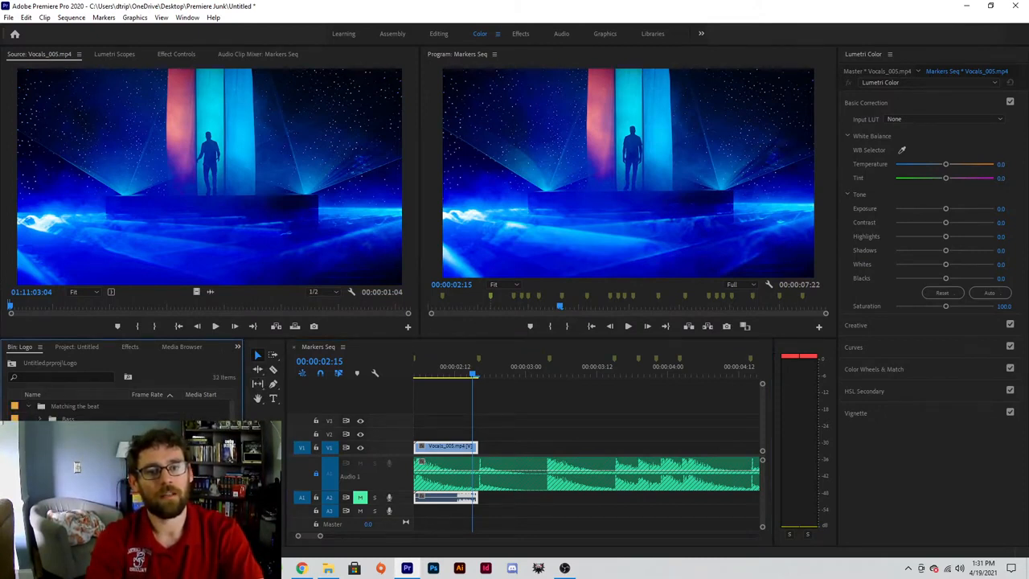
pyautogui.click(40, 445)
pyautogui.doubleClick(64, 469)
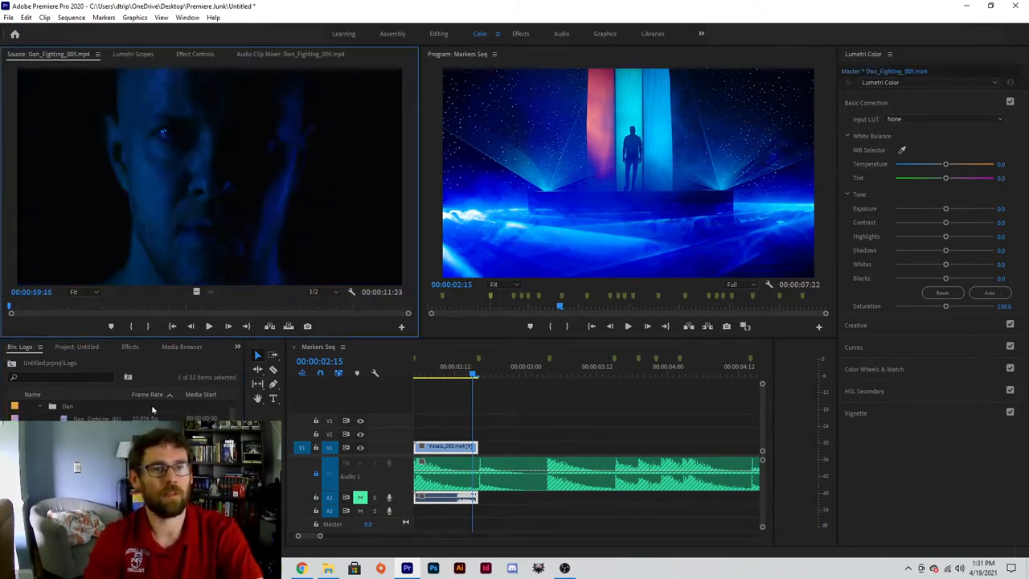
pyautogui.moveTo(68, 306); pyautogui.dragTo(271, 308)
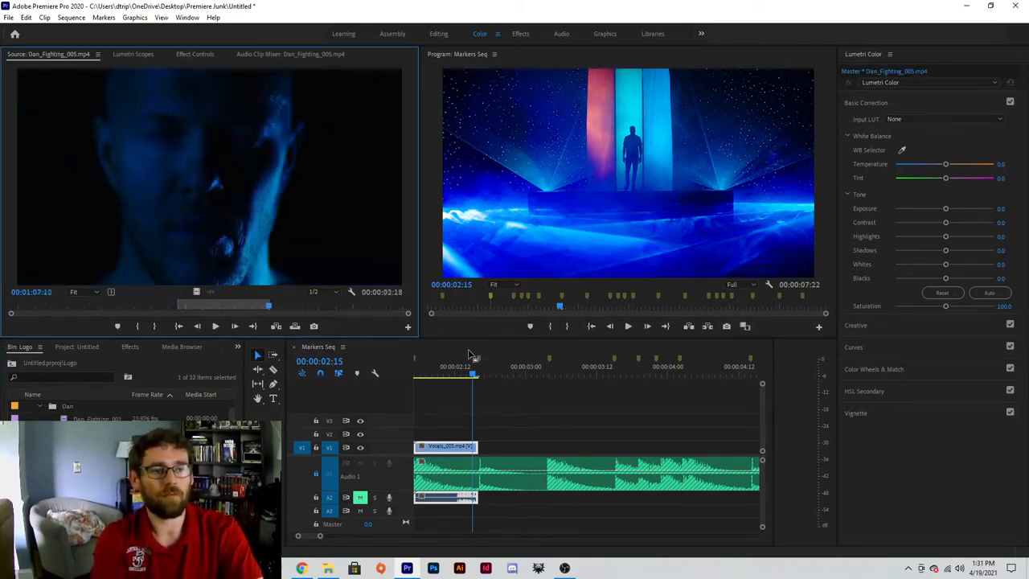
# - Overwrite the marked Dan_Fighting_005.mp4 section onto V1 at the 00:00:02:16 marker and trim its end to the 00:00:03:04 marker
pyautogui.click(479, 375)
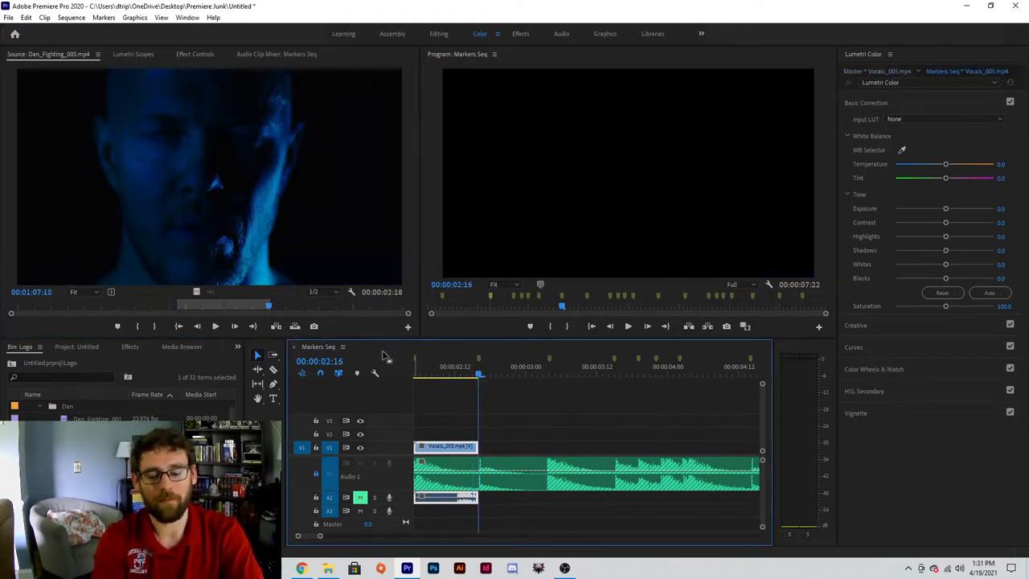
pyautogui.press('.')
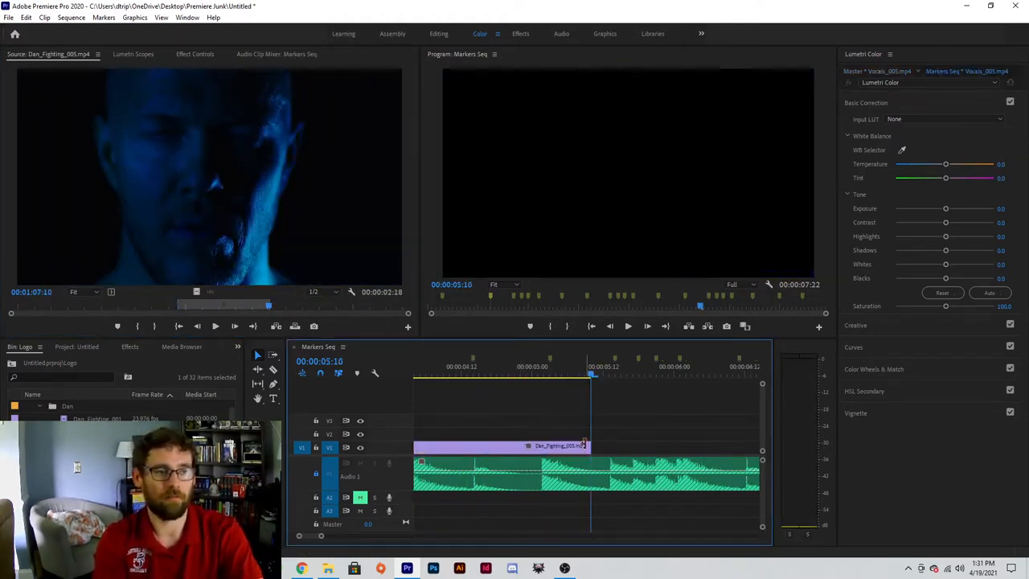
pyautogui.moveTo(586, 444); pyautogui.dragTo(537, 449)
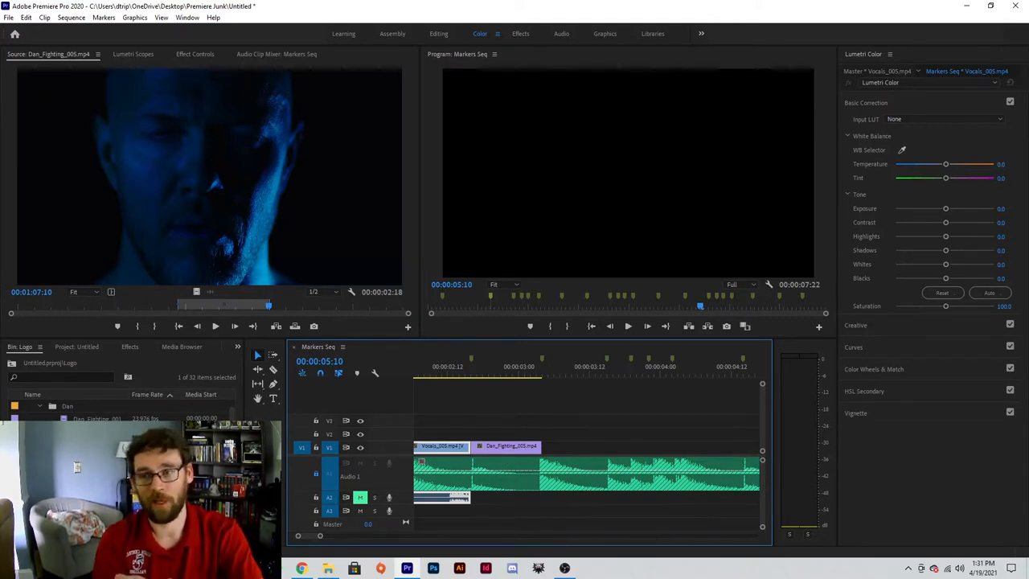
# - Load Dan_Fighting_008.mp4 as the source and mark a 20-frame section ending at 00:01:33:20
pyautogui.scroll(-1, 96, 481)
pyautogui.doubleClick(97, 481)
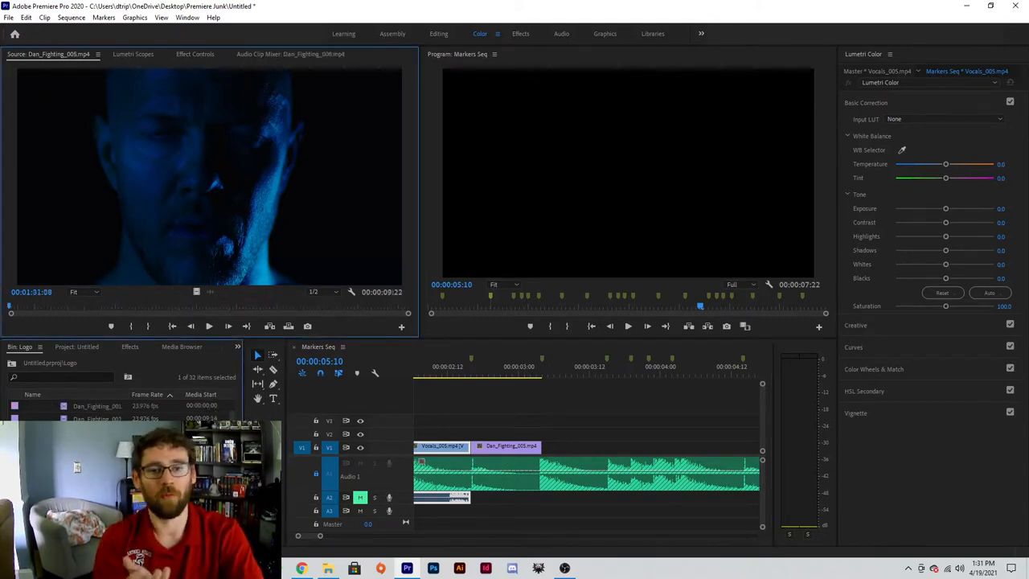
pyautogui.moveTo(26, 314); pyautogui.dragTo(111, 322)
pyautogui.press('i')
pyautogui.press('o')
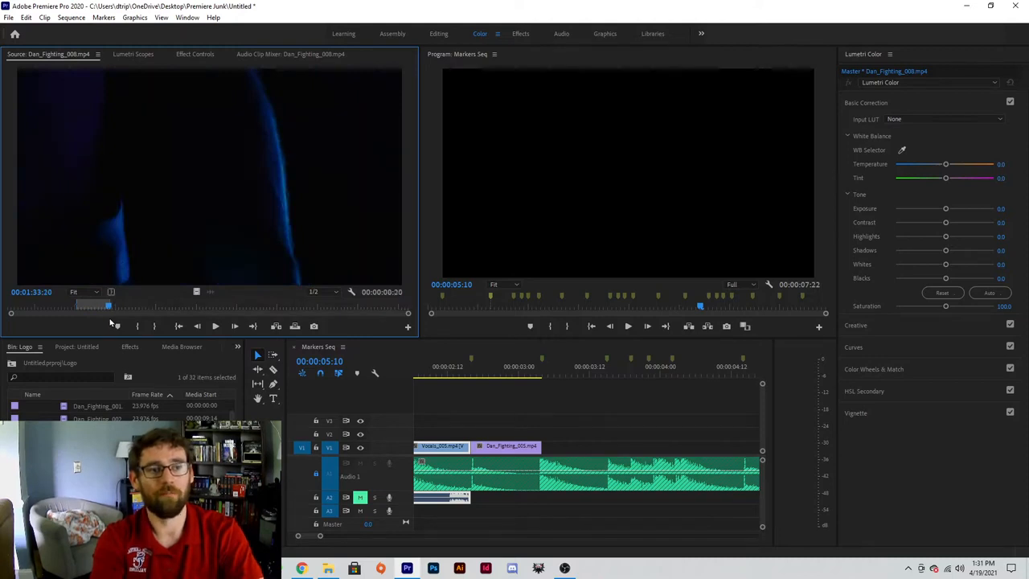
# - Overwrite the marked Dan_Fighting_008.mp4 section onto V1 at 00:00:03:04, trim its end to the 00:00:03:15 marker and review the cut
pyautogui.click(542, 372)
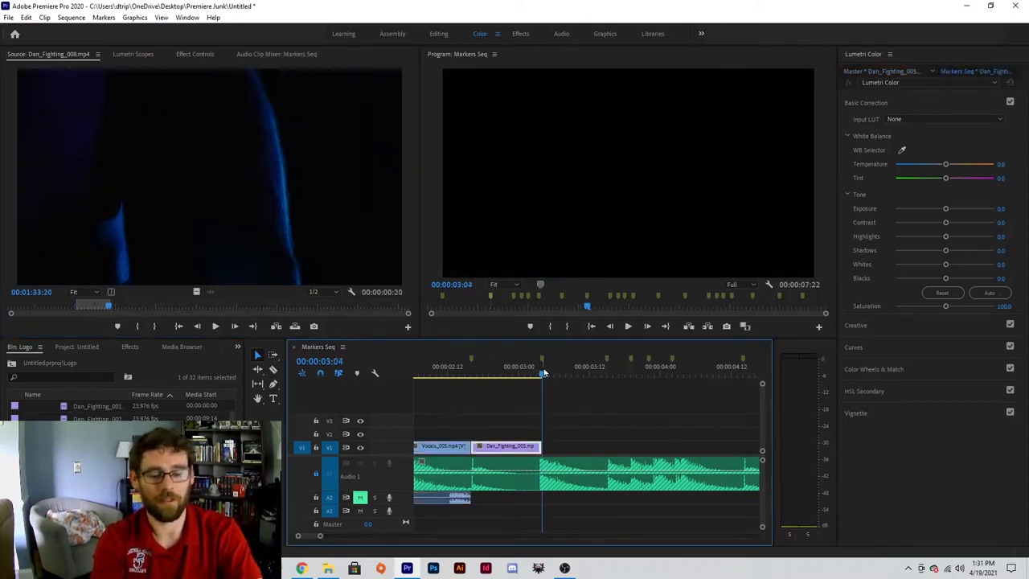
pyautogui.press('.')
pyautogui.moveTo(656, 445); pyautogui.dragTo(605, 447)
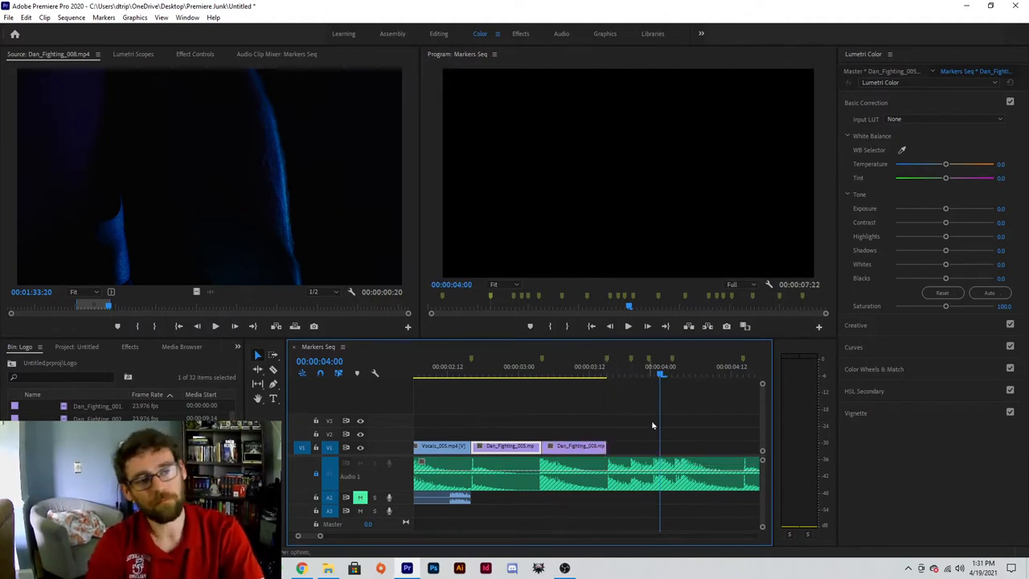
pyautogui.click(520, 376)
pyautogui.moveTo(520, 377); pyautogui.dragTo(595, 377)
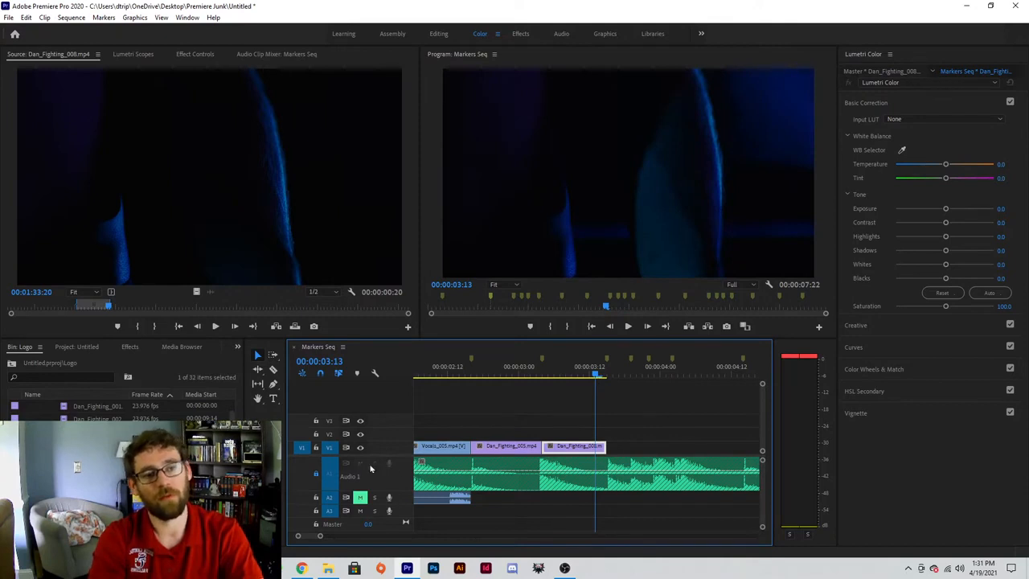
# - Load Bass_003.mp4 as the source and mark the section from 01:00:19:22 to 01:00:20:17
pyautogui.scroll(5, 120, 412)
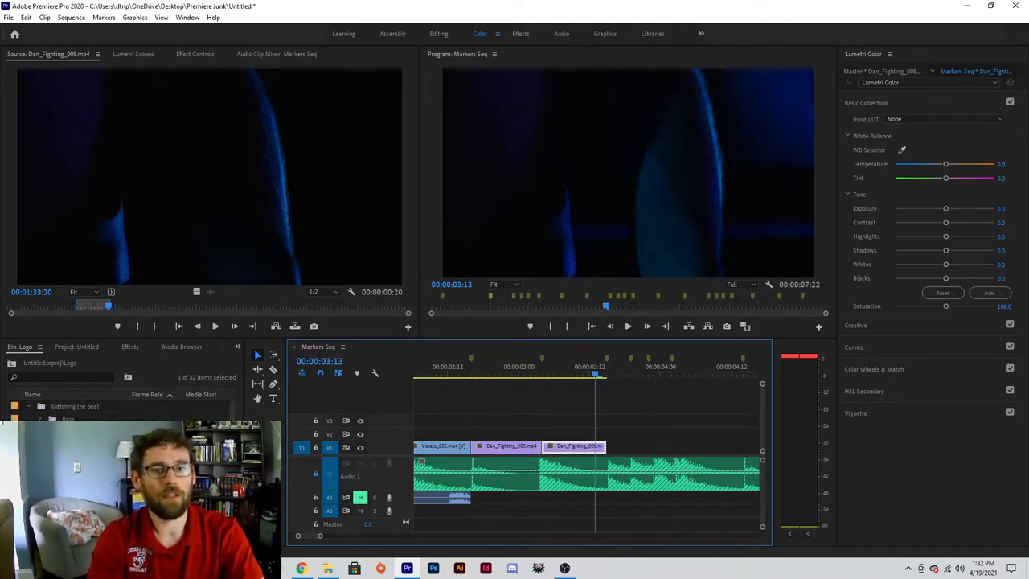
pyautogui.click(121, 474)
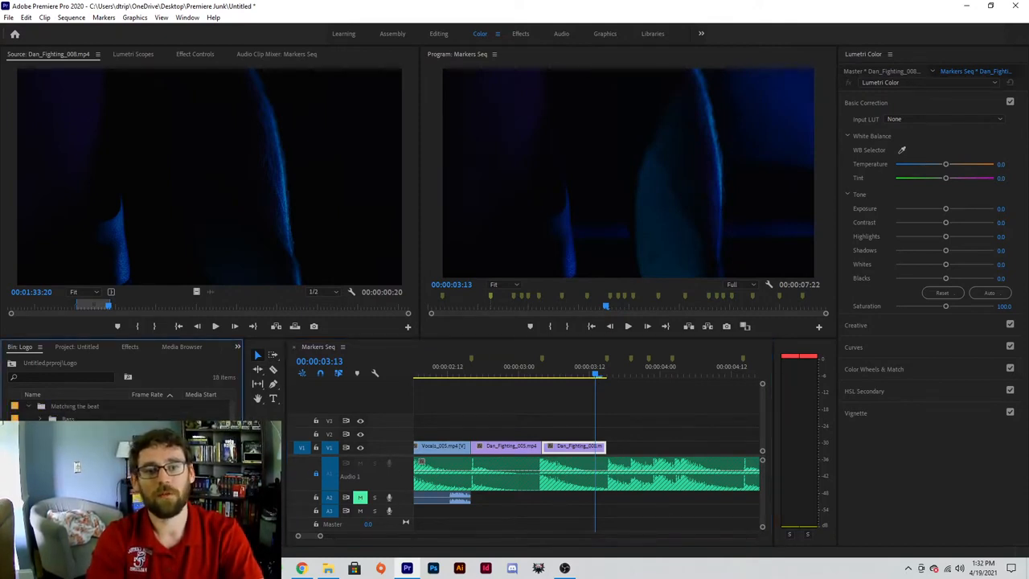
pyautogui.click(88, 482)
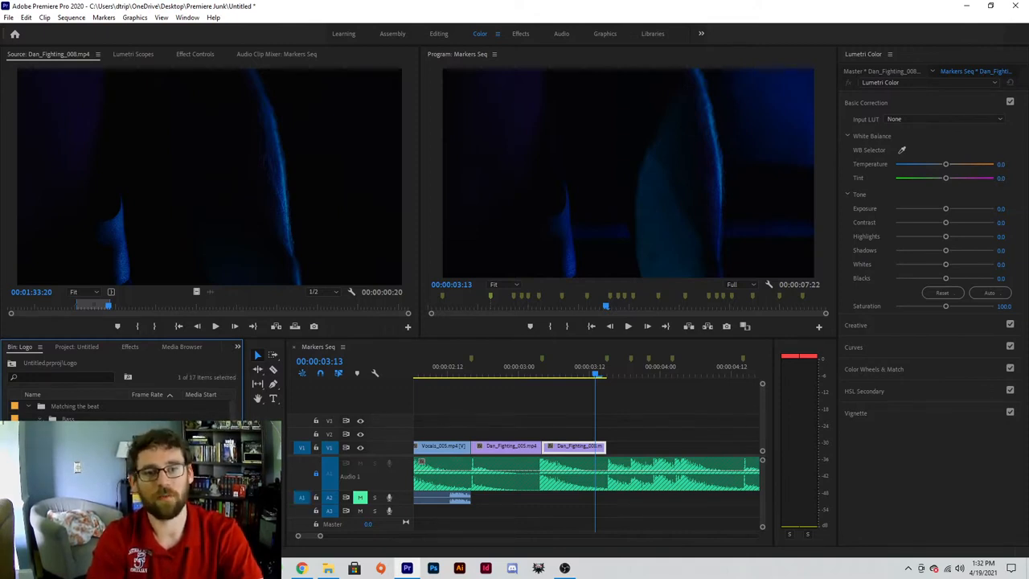
pyautogui.doubleClick(90, 460)
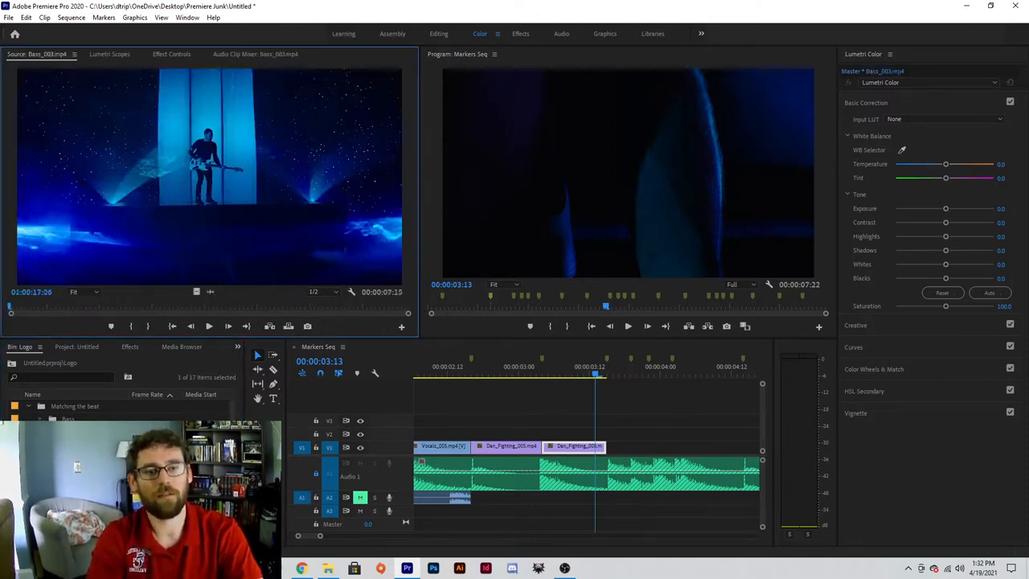
pyautogui.click(149, 308)
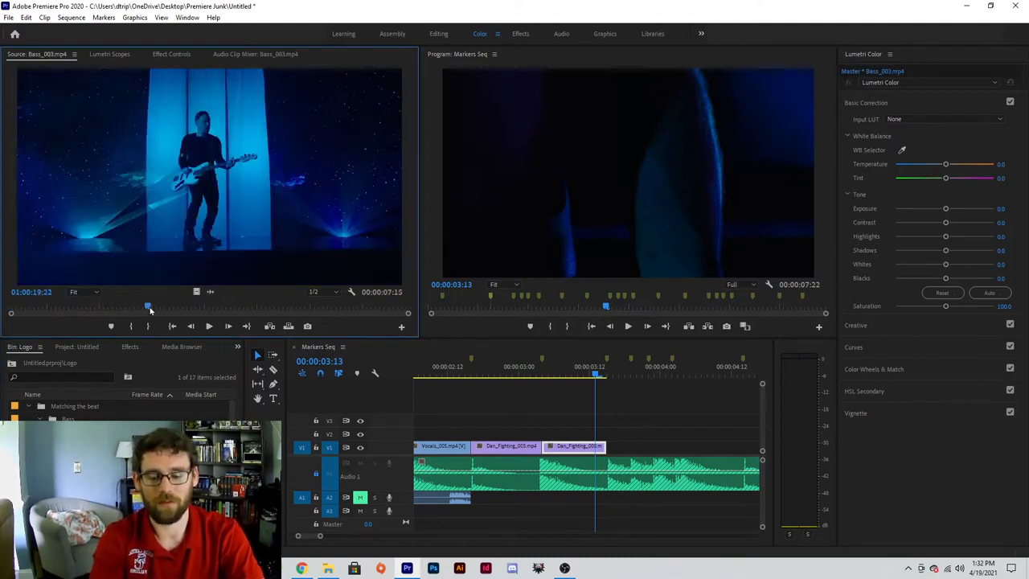
pyautogui.press('i')
pyautogui.moveTo(149, 308); pyautogui.dragTo(192, 310)
pyautogui.press('o')
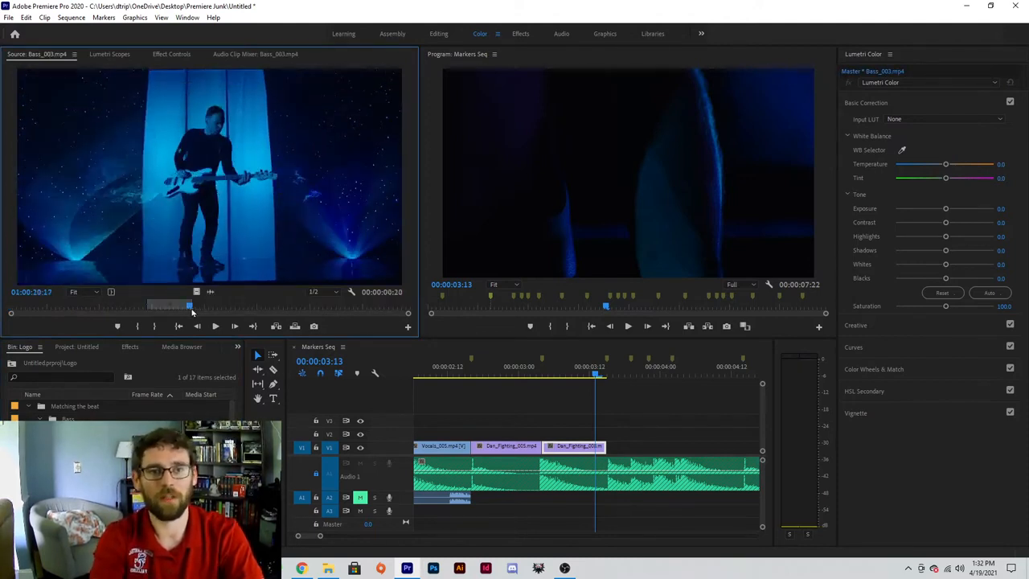
# - Overwrite the marked bass section onto V1 at the 00:00:03:15 marker and extend its end to the beat marker just past 00:00:04:12
pyautogui.click(596, 378)
pyautogui.moveTo(596, 378); pyautogui.dragTo(607, 377)
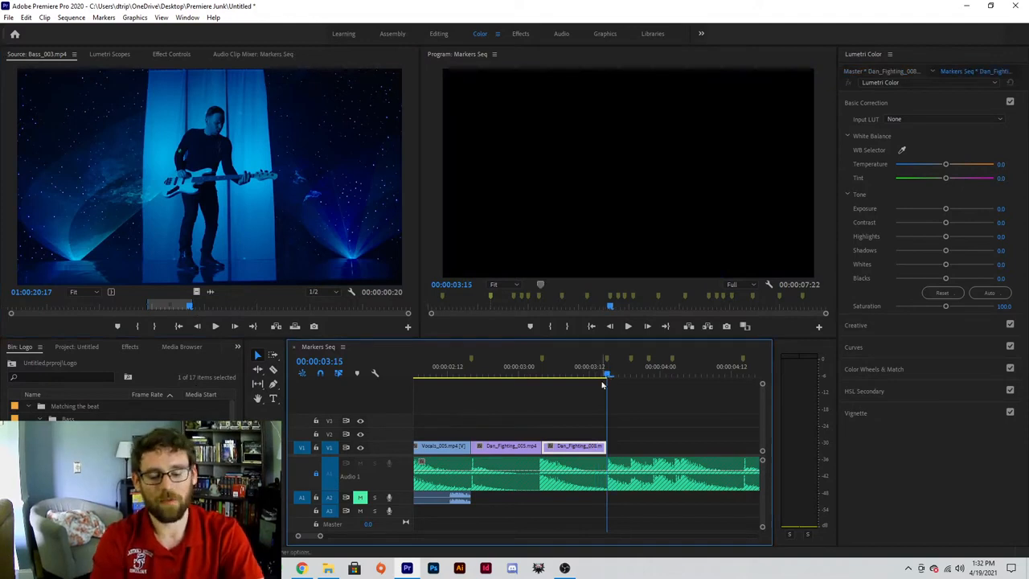
pyautogui.press('.')
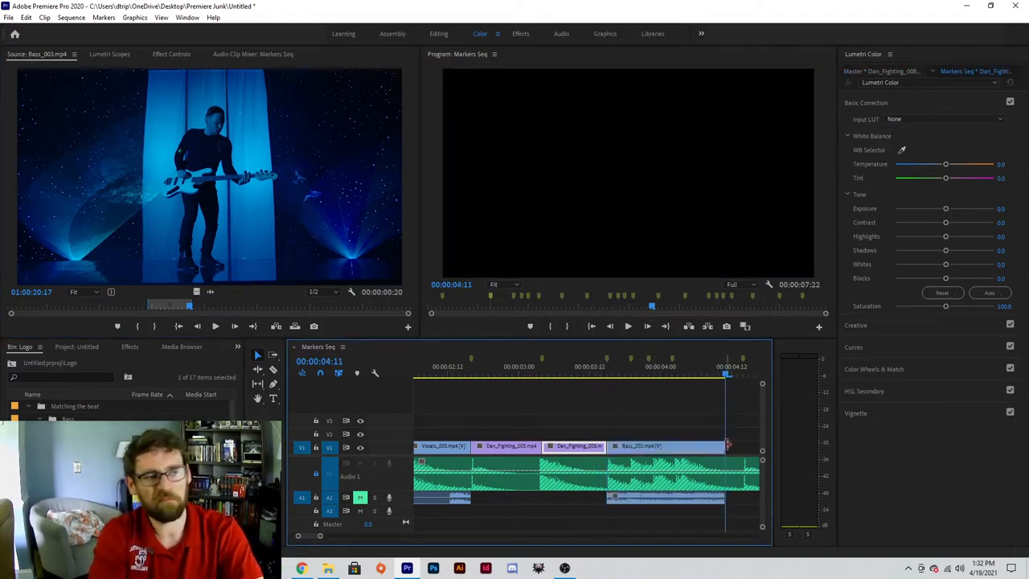
pyautogui.moveTo(724, 446); pyautogui.dragTo(741, 446)
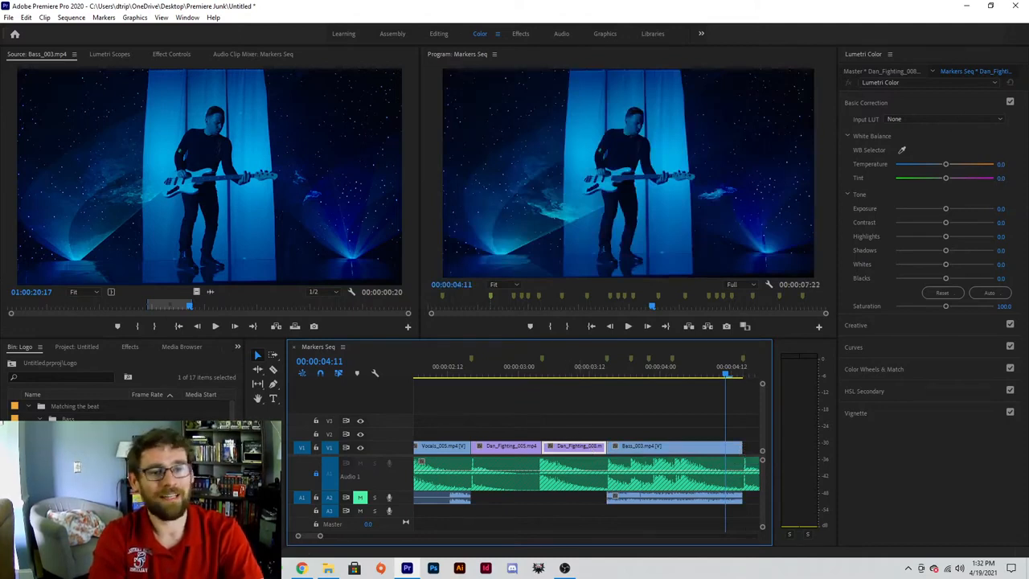
# - Patch the source video to V2 at the 00:00:03:19 marker and mark a 00:00:05:02 section of Drums_005.mp4 ending at 01:00:48:05
pyautogui.moveTo(726, 375); pyautogui.dragTo(630, 381)
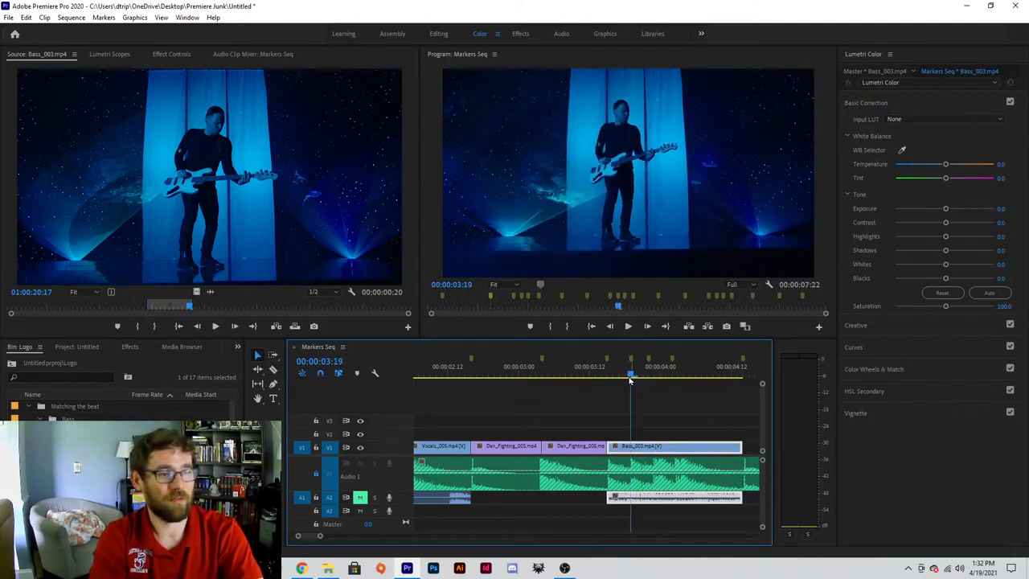
pyautogui.click(305, 434)
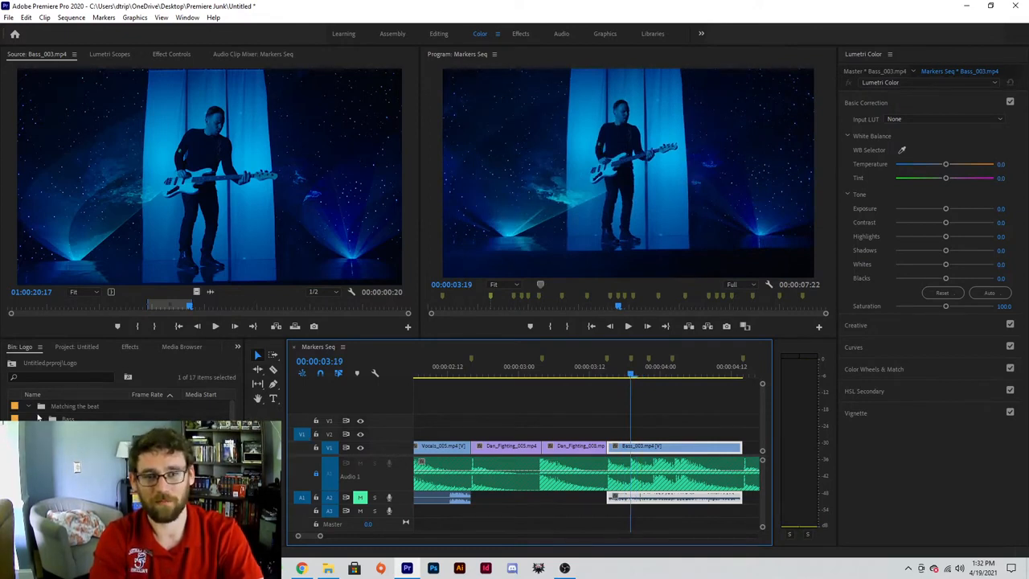
pyautogui.click(38, 417)
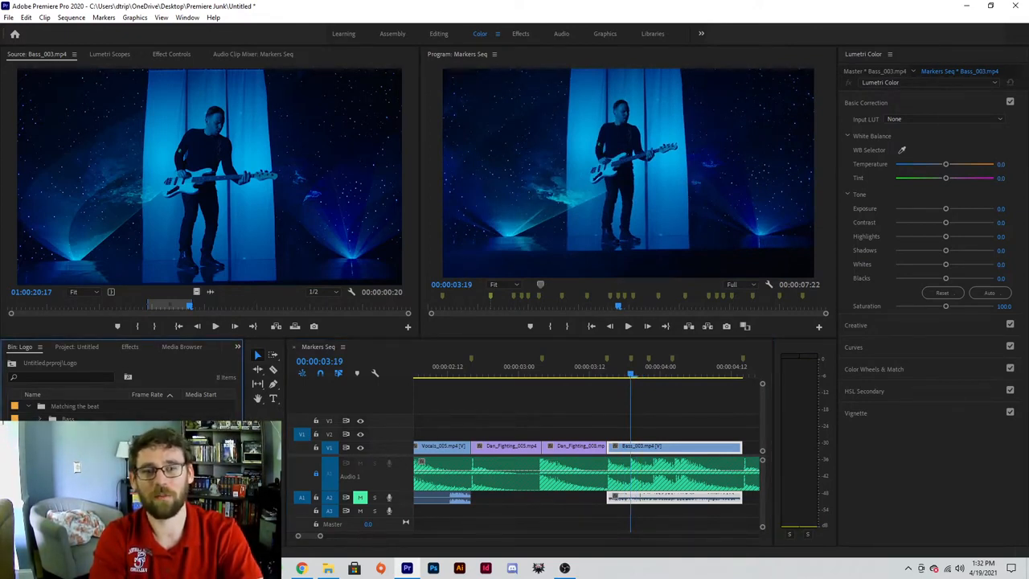
pyautogui.scroll(-3, 121, 406)
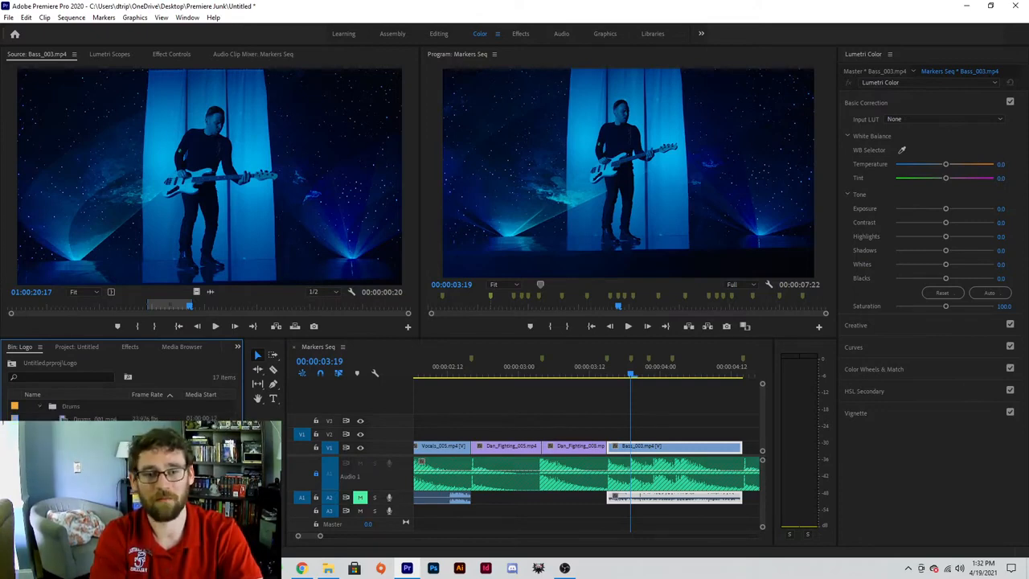
pyautogui.doubleClick(88, 469)
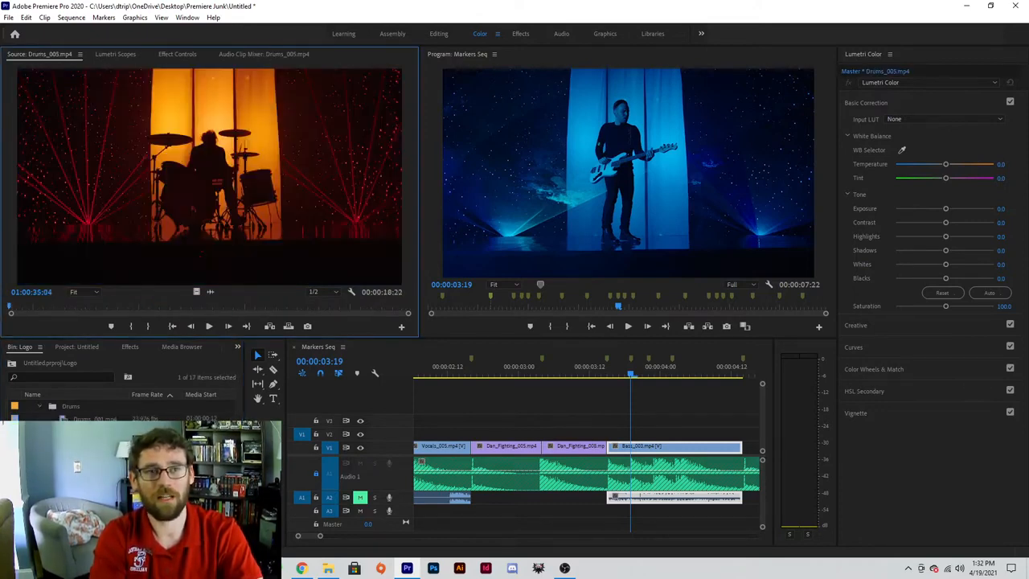
pyautogui.click(178, 308)
pyautogui.press('i')
pyautogui.click(283, 309)
pyautogui.press('o')
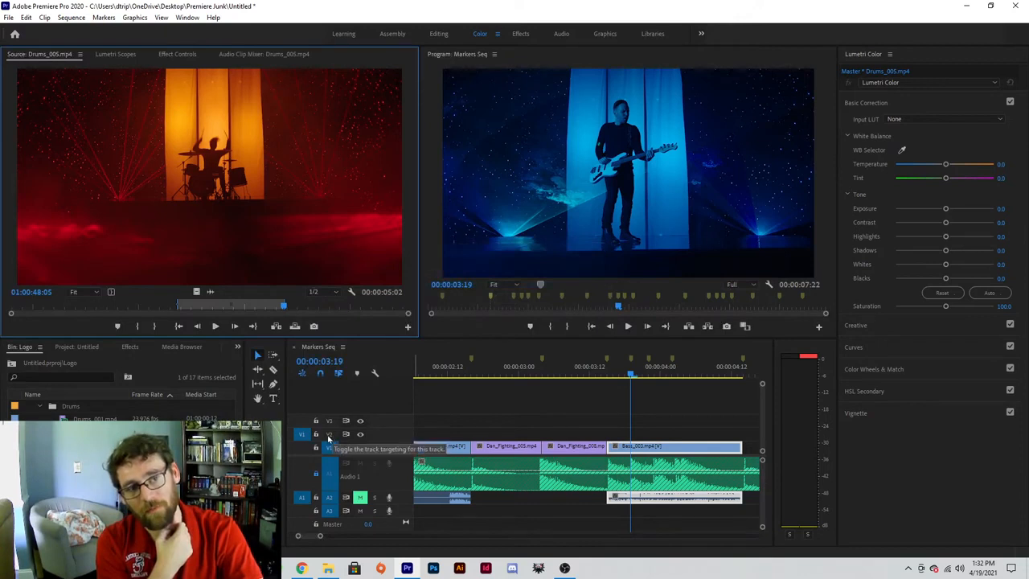
# - Overwrite the marked drums section onto V2 at 00:00:03:19, trim its end flush with the end of Bass_003.mp4 and review the cut
pyautogui.press('.')
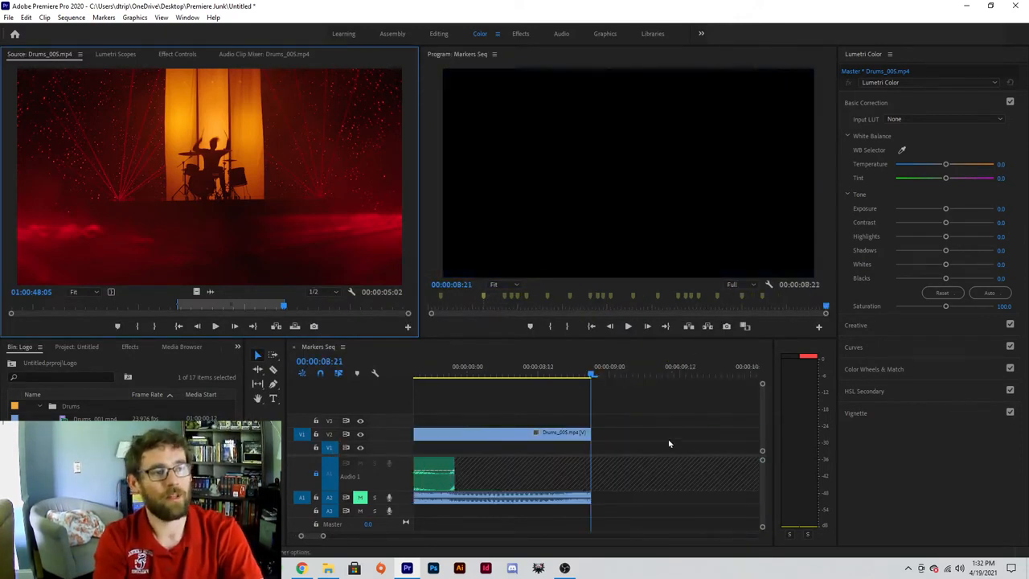
pyautogui.moveTo(592, 435); pyautogui.dragTo(522, 439)
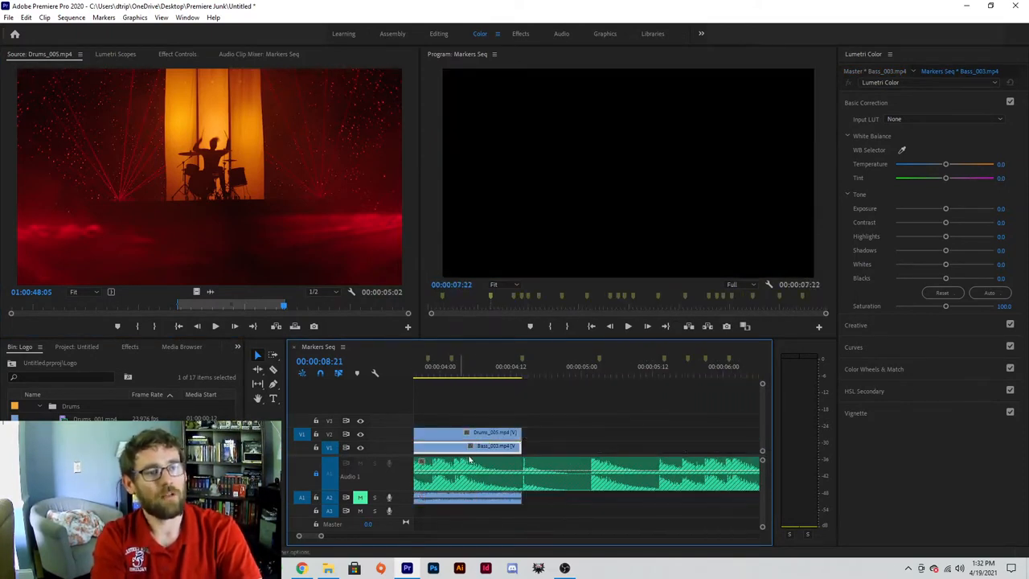
pyautogui.moveTo(468, 370)
pyautogui.mouseDown()
pyautogui.moveTo(389, 373)
pyautogui.moveTo(492, 373)
pyautogui.moveTo(483, 373)
pyautogui.mouseUp()
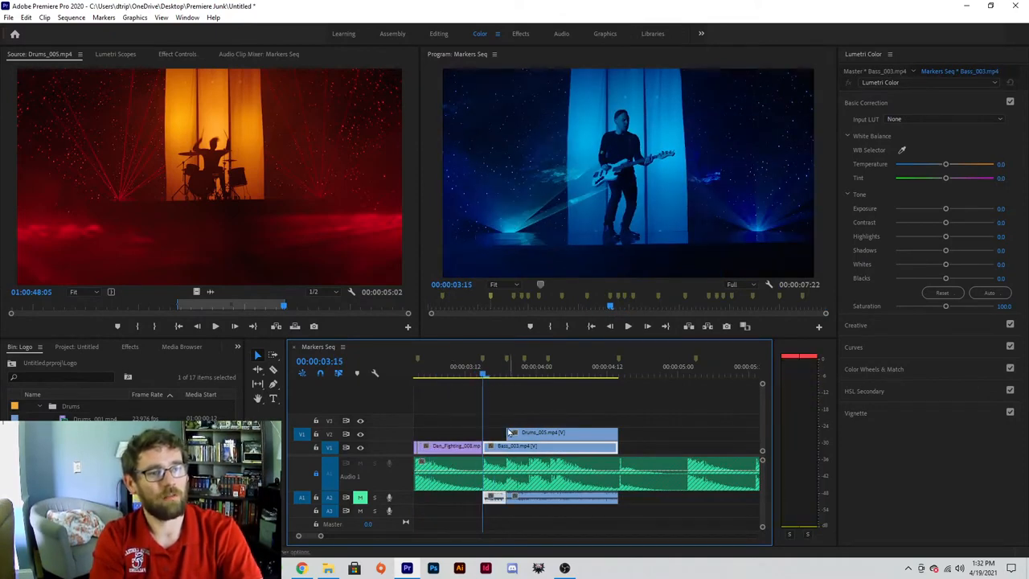
pyautogui.click(514, 376)
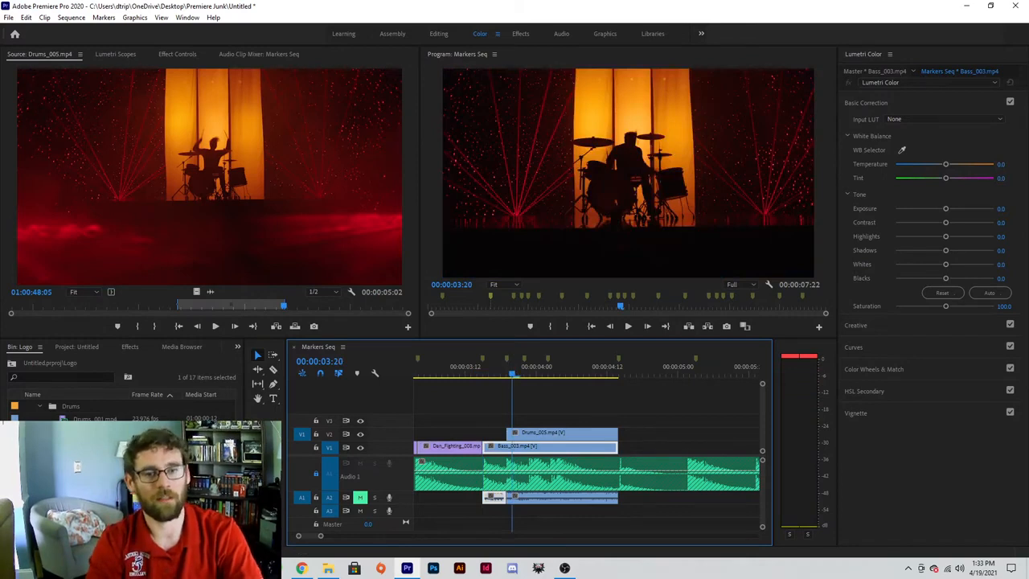
pyautogui.scroll(2, 130, 413)
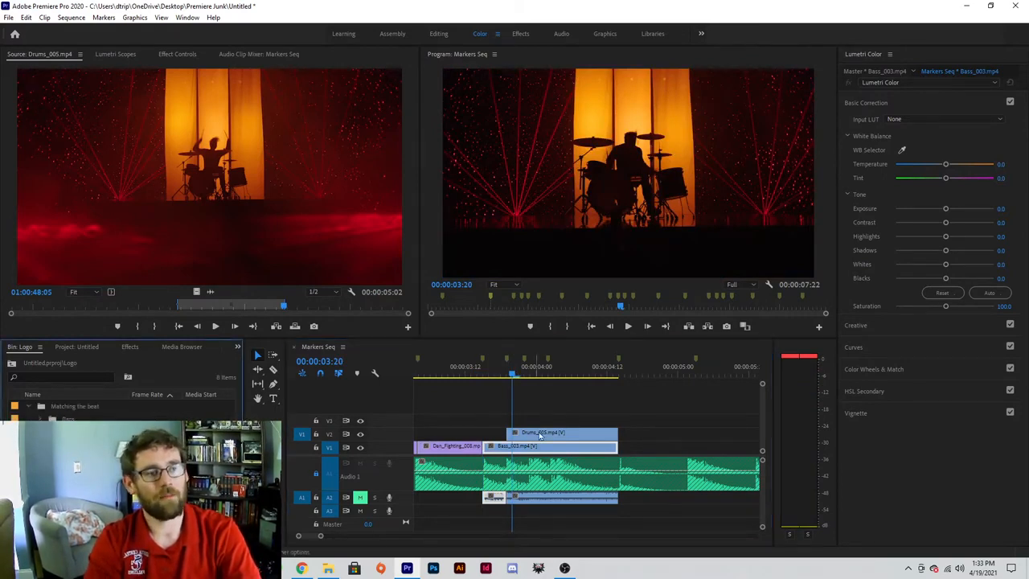
pyautogui.moveTo(543, 437)
pyautogui.mouseDown()
pyautogui.moveTo(552, 407)
pyautogui.moveTo(540, 407)
pyautogui.moveTo(525, 438)
pyautogui.mouseUp()
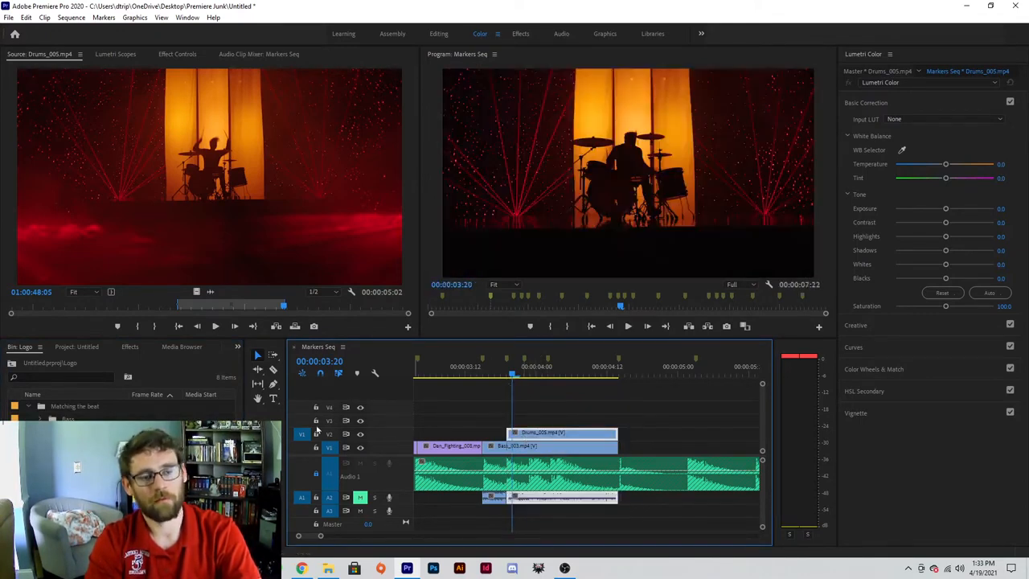
# - Patch the source video to V3 and mark Vocals_005.mp4 from 01:12:42:23 to 01:12:44:02
pyautogui.click(305, 421)
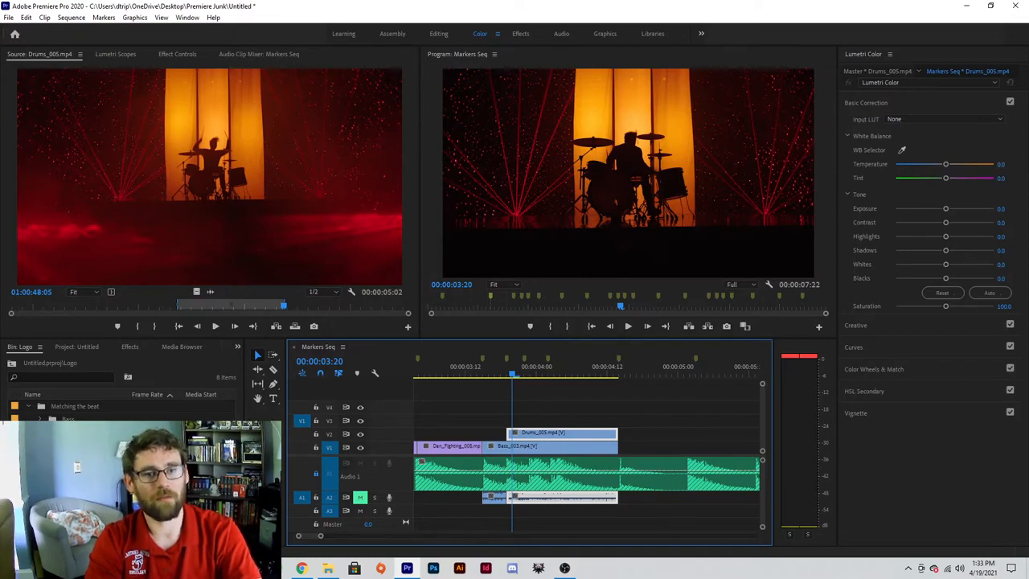
pyautogui.click(40, 445)
pyautogui.doubleClick(66, 463)
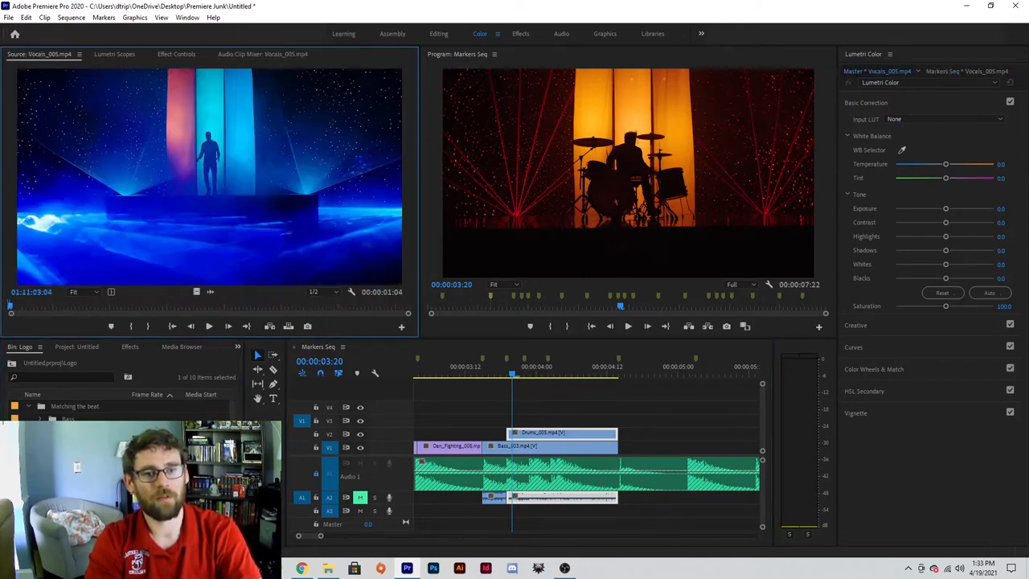
pyautogui.click(202, 312)
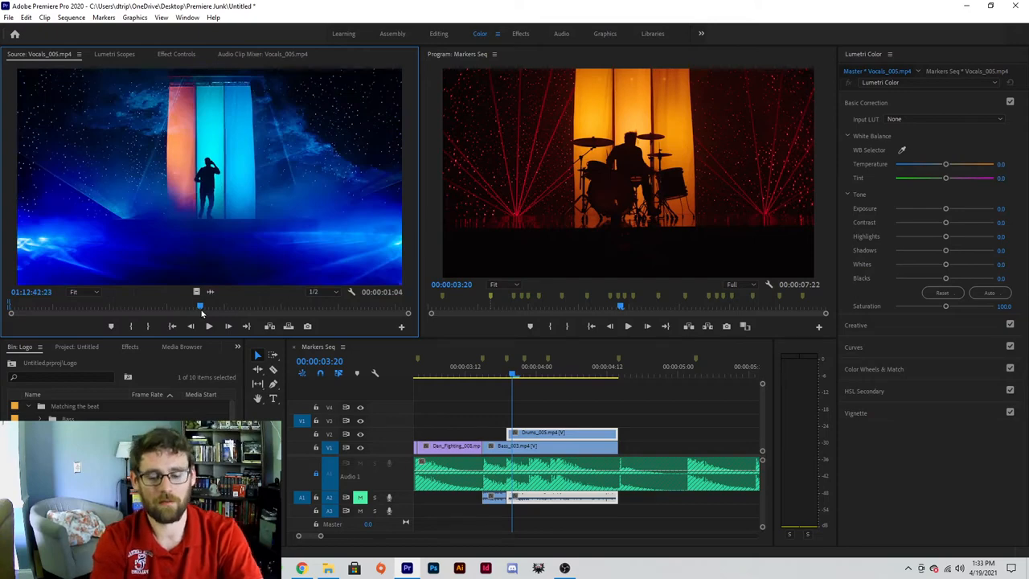
pyautogui.press('space')
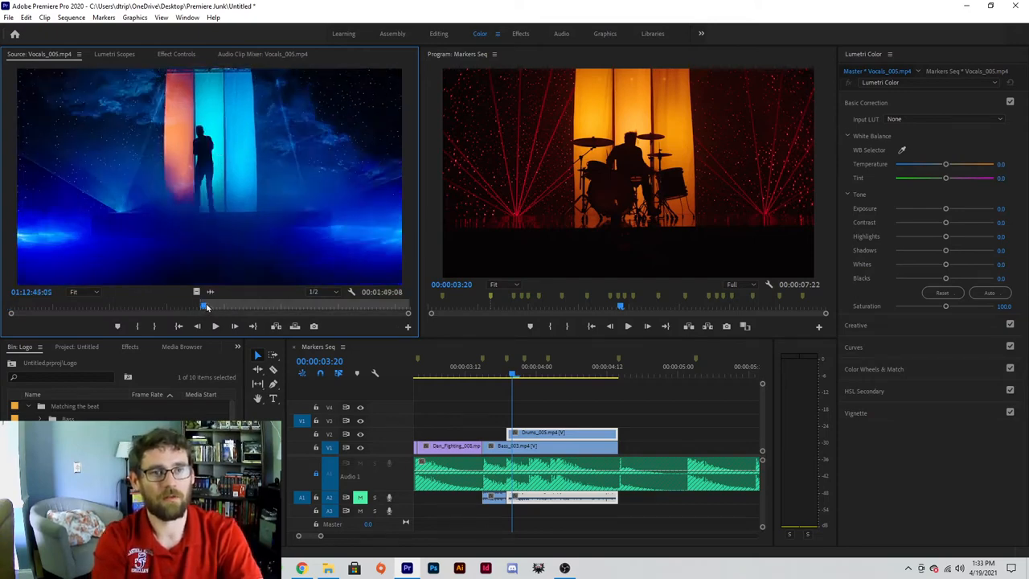
pyautogui.press('space')
pyautogui.press('o')
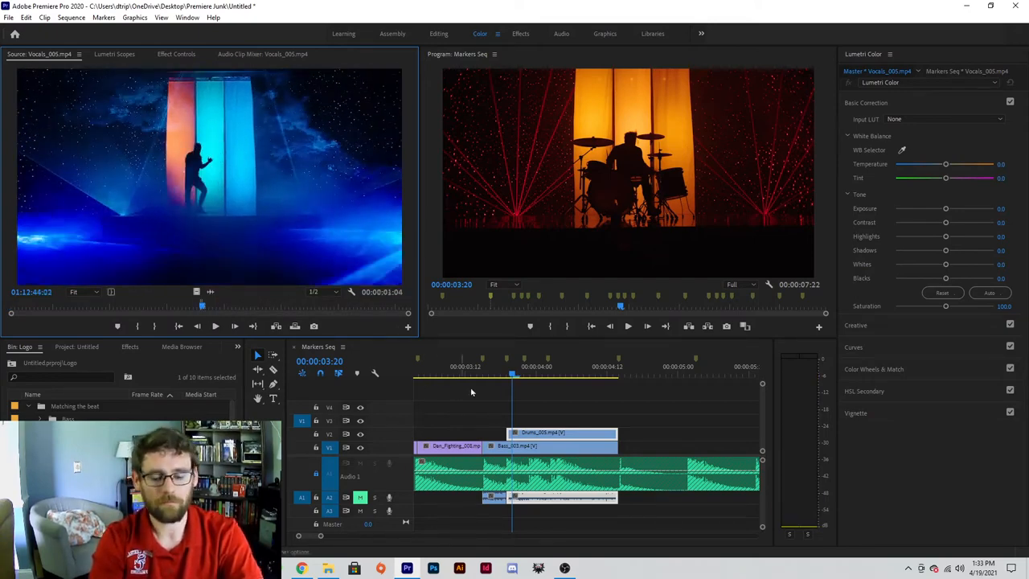
# - Overwrite the marked vocals section onto V3, trimming its end flush with Drums_005.mp4 and its start to the next beat marker
pyautogui.press('.')
pyautogui.moveTo(675, 421); pyautogui.dragTo(617, 423)
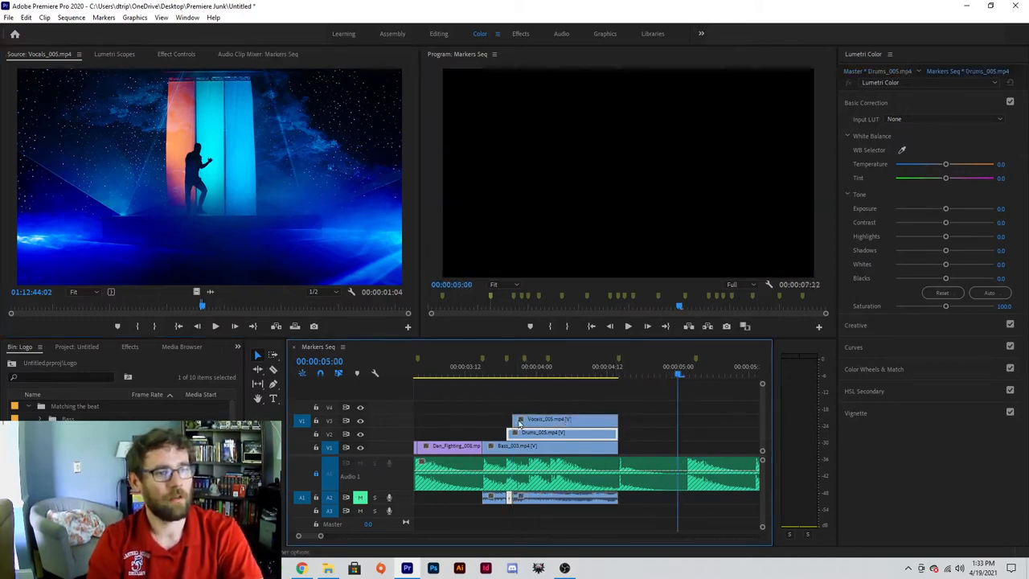
pyautogui.moveTo(508, 418); pyautogui.dragTo(524, 419)
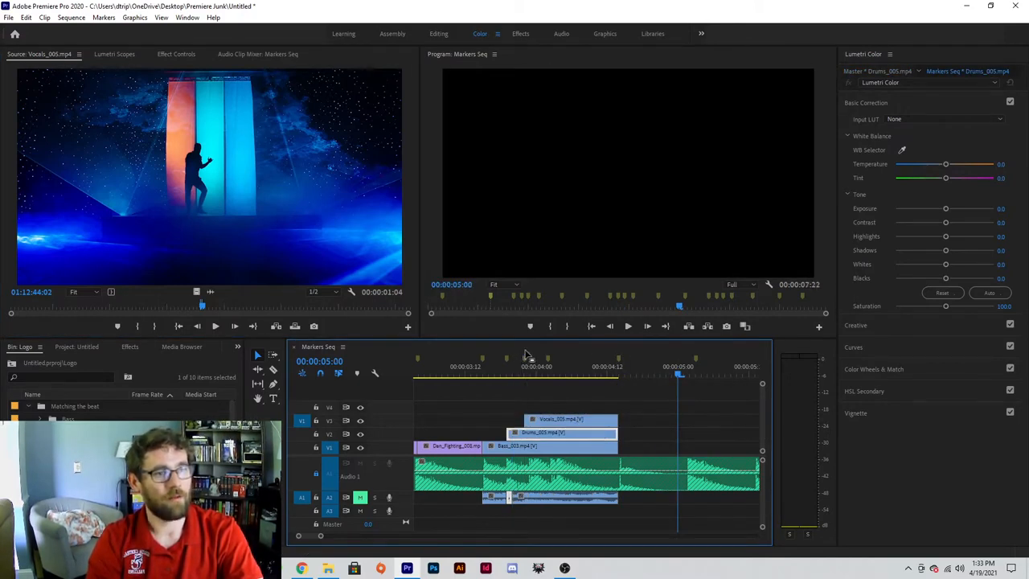
# - Patch the source video to V4 at the 00:00:04:02 marker and load Guitar_004.mp4 as the source
pyautogui.click(547, 371)
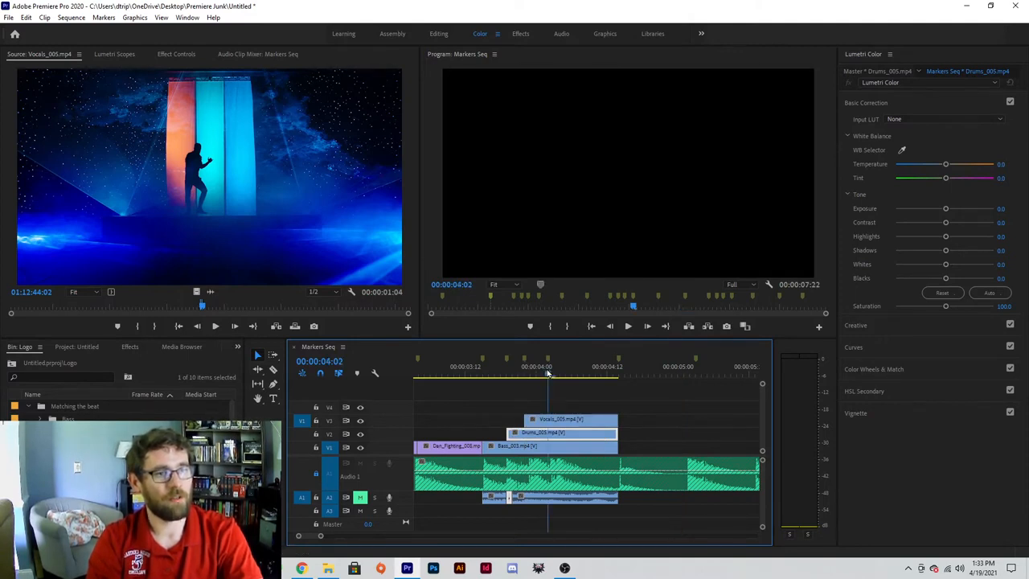
pyautogui.click(301, 407)
pyautogui.click(160, 490)
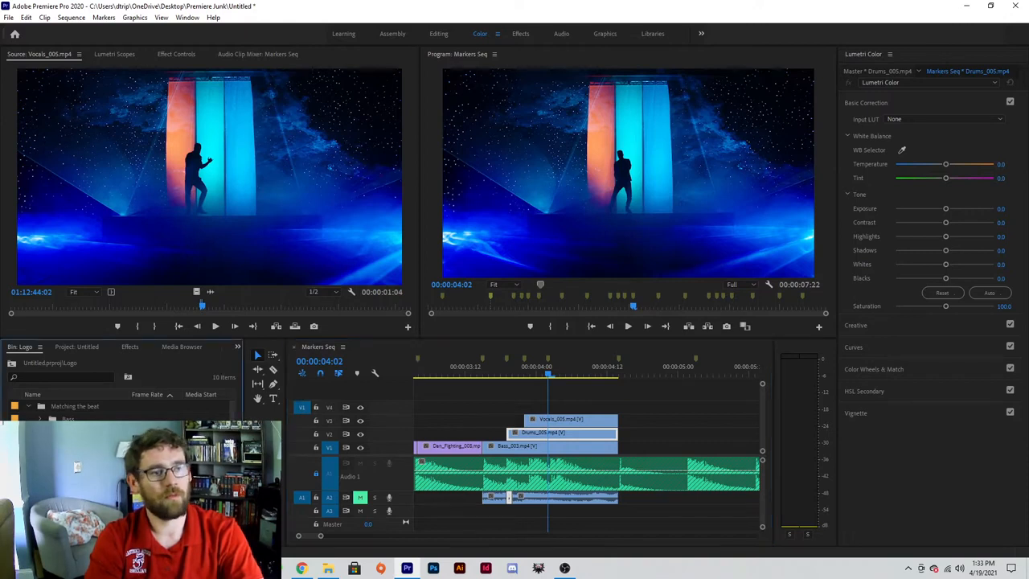
pyautogui.scroll(-2, 160, 491)
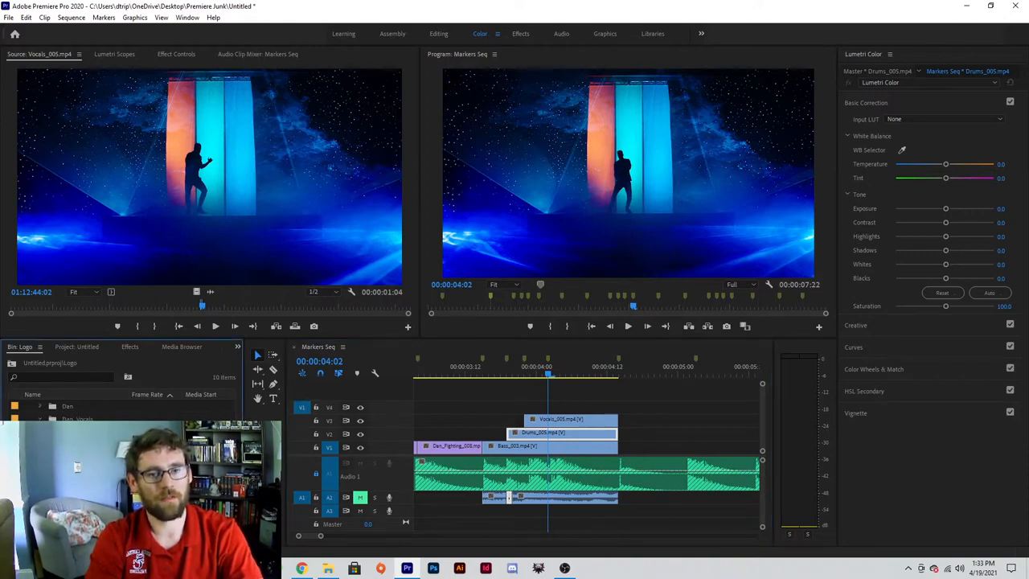
pyautogui.scroll(-2, 161, 490)
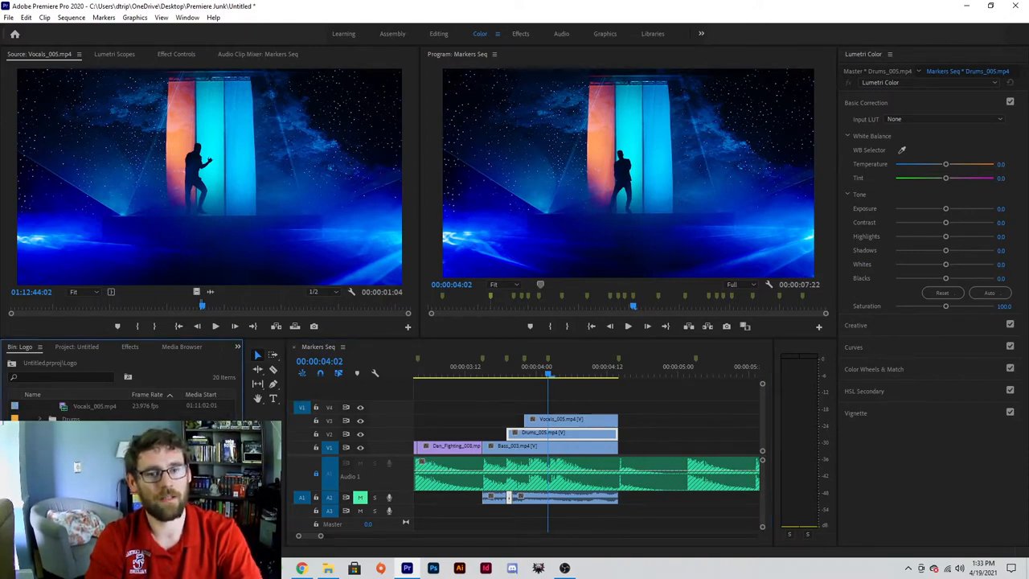
pyautogui.doubleClick(72, 483)
# - Mark a 00:00:01:11 section of Guitar_004.mp4 ending at 01:04:34:16
pyautogui.click(201, 306)
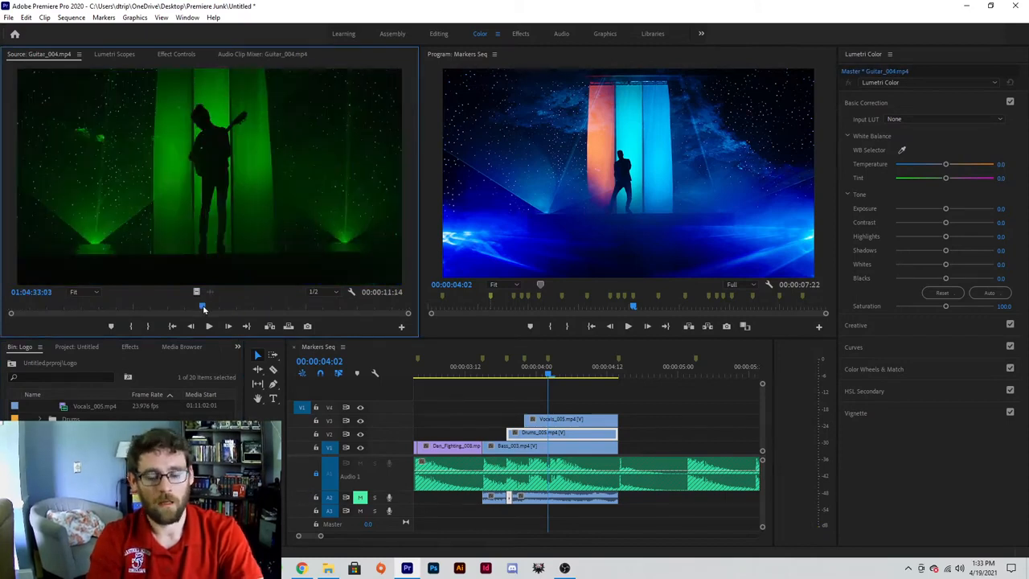
pyautogui.press('i')
pyautogui.moveTo(203, 308); pyautogui.dragTo(257, 315)
pyautogui.press('o')
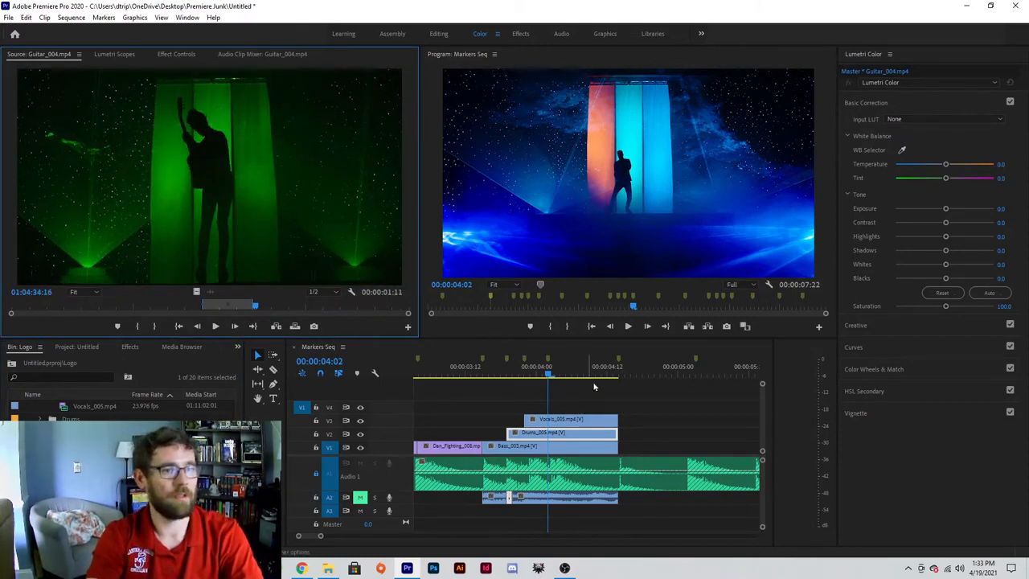
# - Overwrite the marked guitar section onto V4 at 00:00:04:02, trim its end flush with the clips below and play back the stacked cuts
pyautogui.press('.')
pyautogui.scroll(-2, 672, 418)
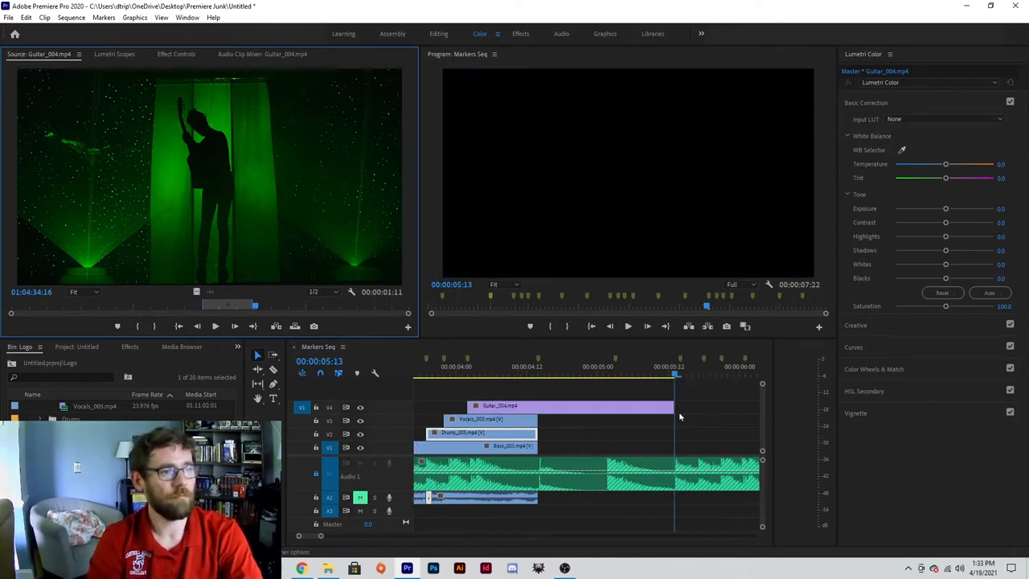
pyautogui.moveTo(667, 404); pyautogui.dragTo(536, 408)
pyautogui.moveTo(521, 373); pyautogui.dragTo(403, 376)
pyautogui.press('space')
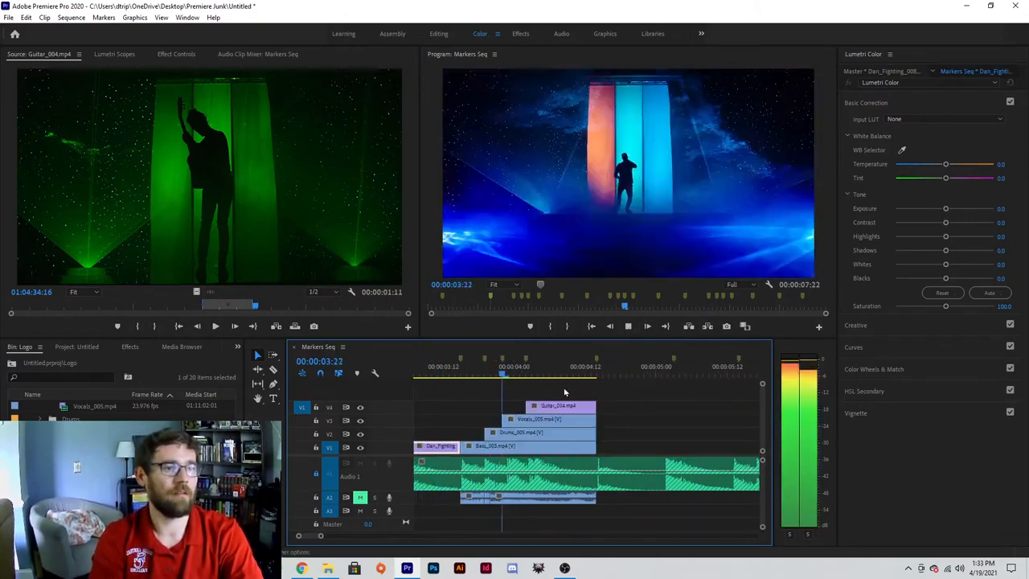
pyautogui.press('space')
# - Try the Multiply blend mode on Guitar_004.mp4 on V4 and check it at 00:00:04:02
pyautogui.click(588, 408)
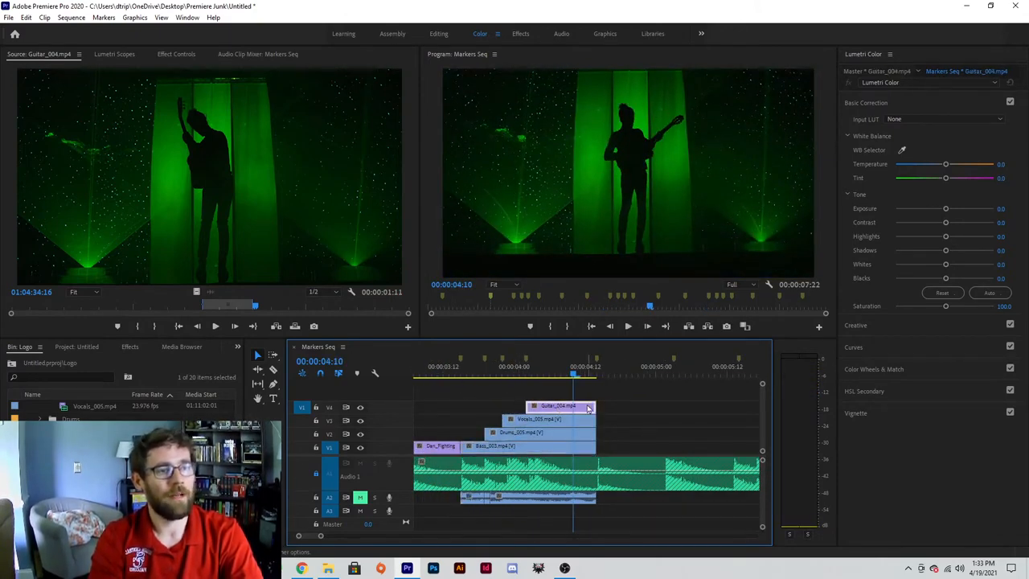
pyautogui.click(500, 437)
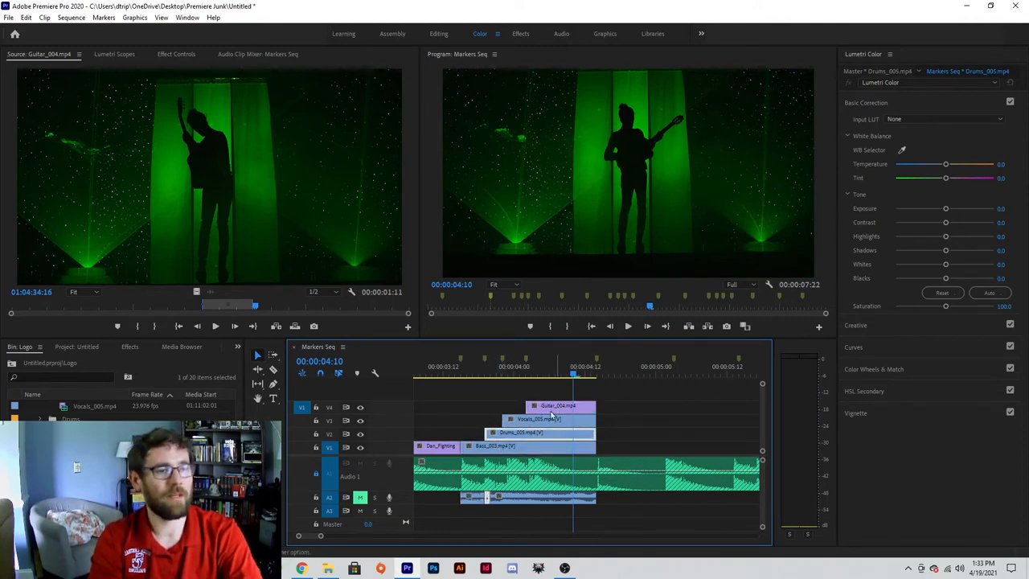
pyautogui.click(556, 403)
pyautogui.click(557, 404)
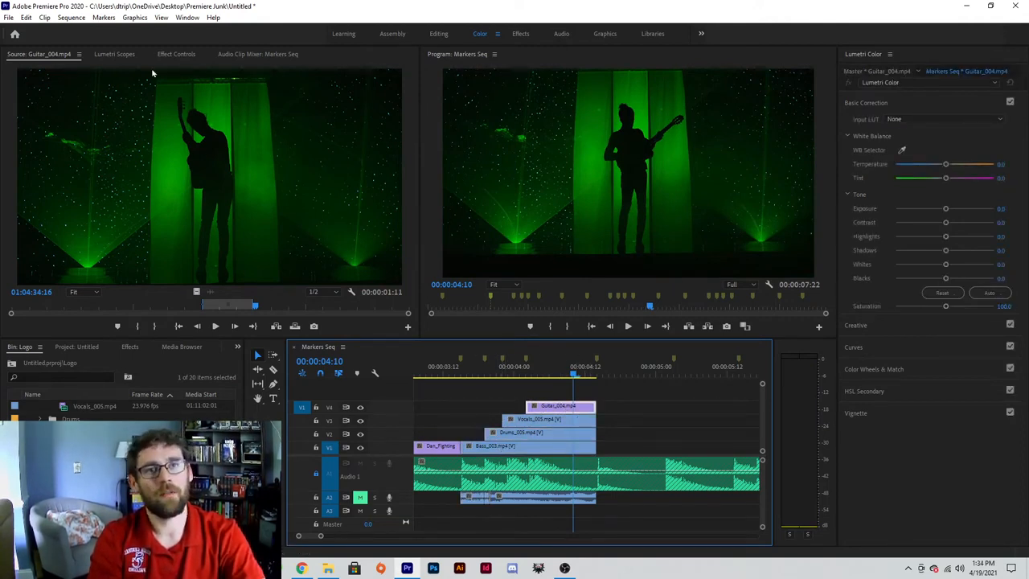
pyautogui.click(176, 54)
pyautogui.click(160, 221)
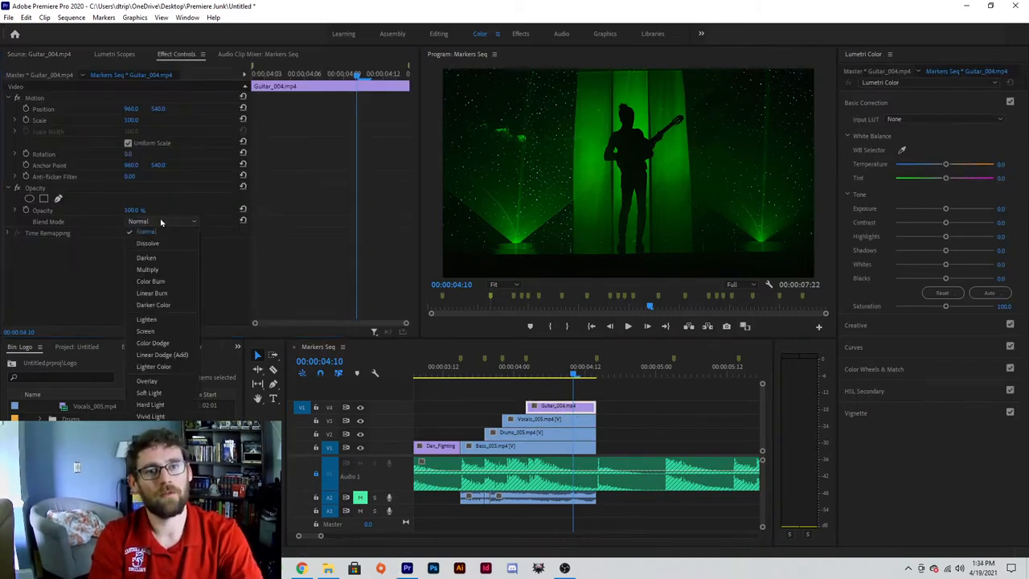
pyautogui.click(161, 269)
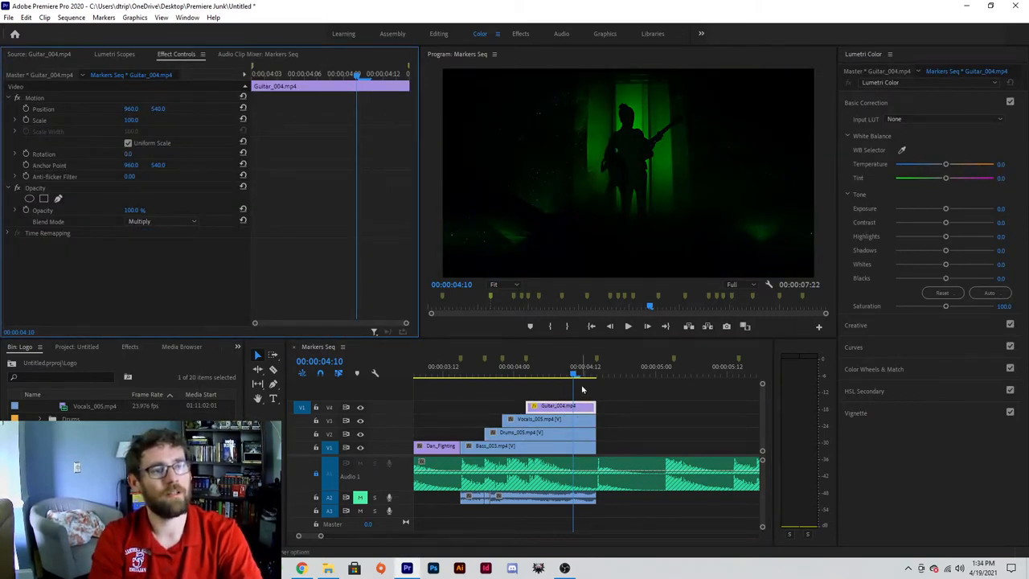
pyautogui.moveTo(574, 374); pyautogui.dragTo(526, 374)
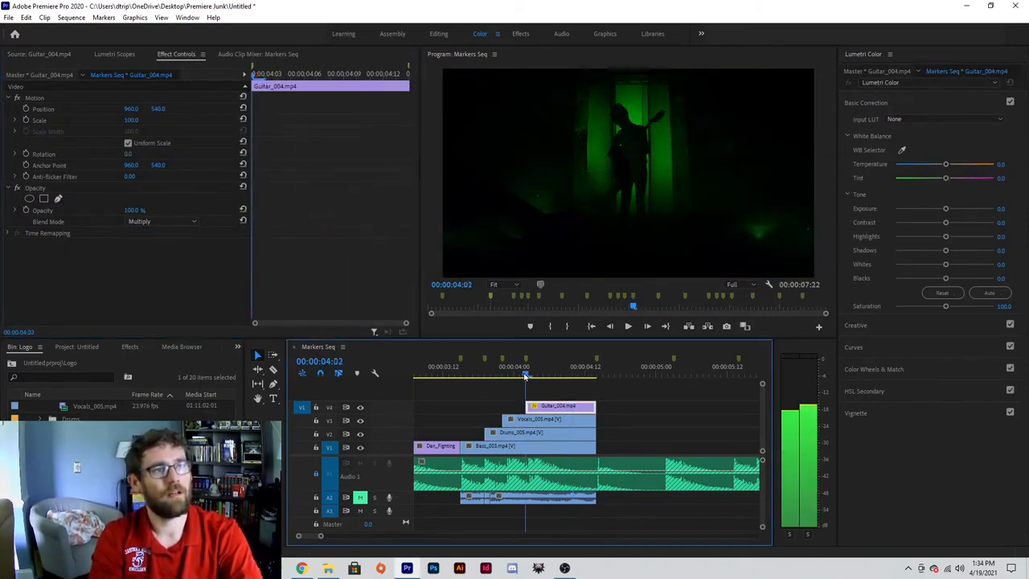
# - Set the blend mode of Guitar_004.mp4, Vocals_005.mp4 and Drums_005.mp4 to Screen
pyautogui.click(133, 221)
pyautogui.click(161, 323)
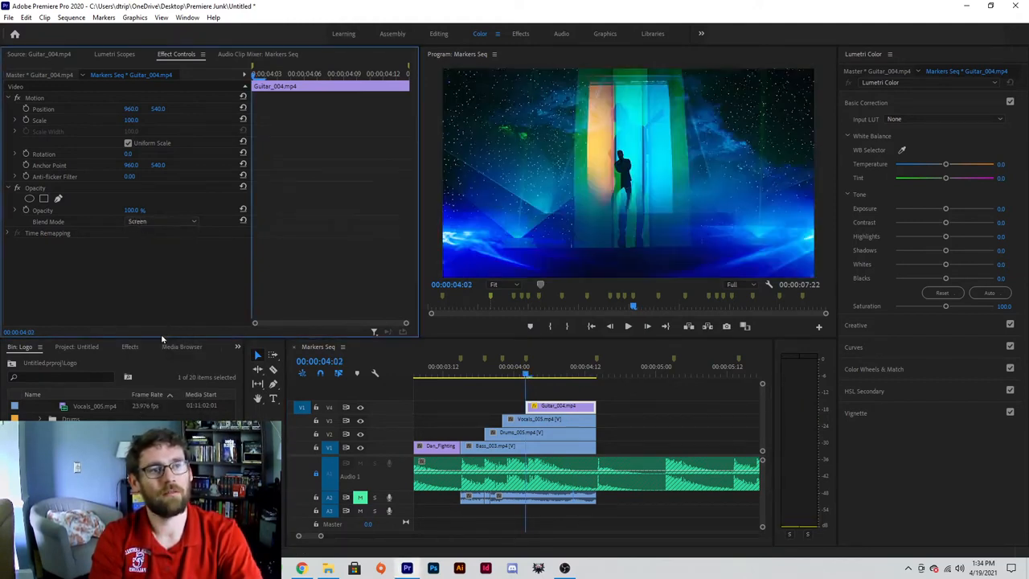
pyautogui.moveTo(526, 374); pyautogui.dragTo(473, 375)
pyautogui.click(538, 419)
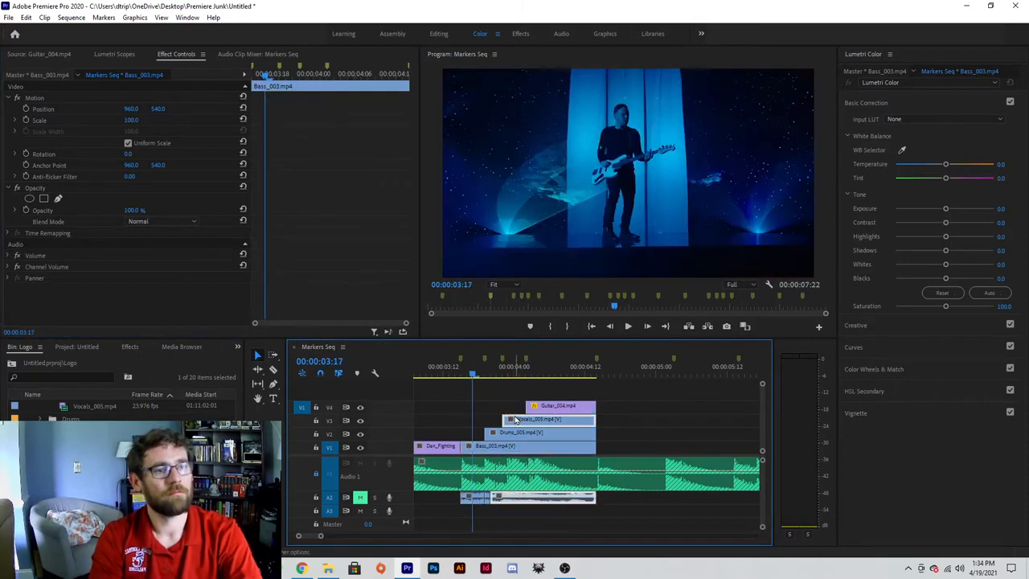
pyautogui.click(161, 221)
pyautogui.click(145, 330)
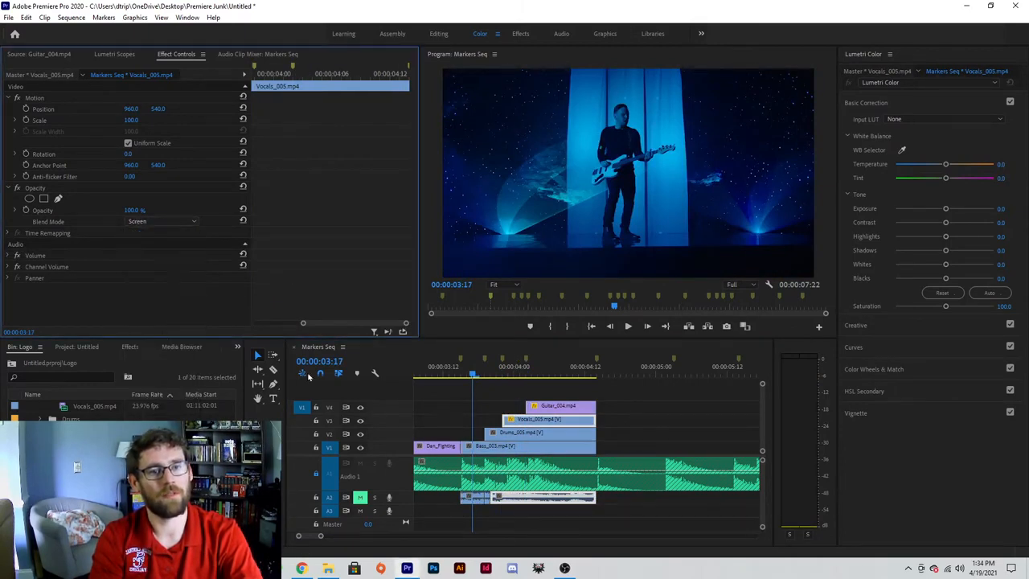
pyautogui.click(500, 435)
pyautogui.click(160, 221)
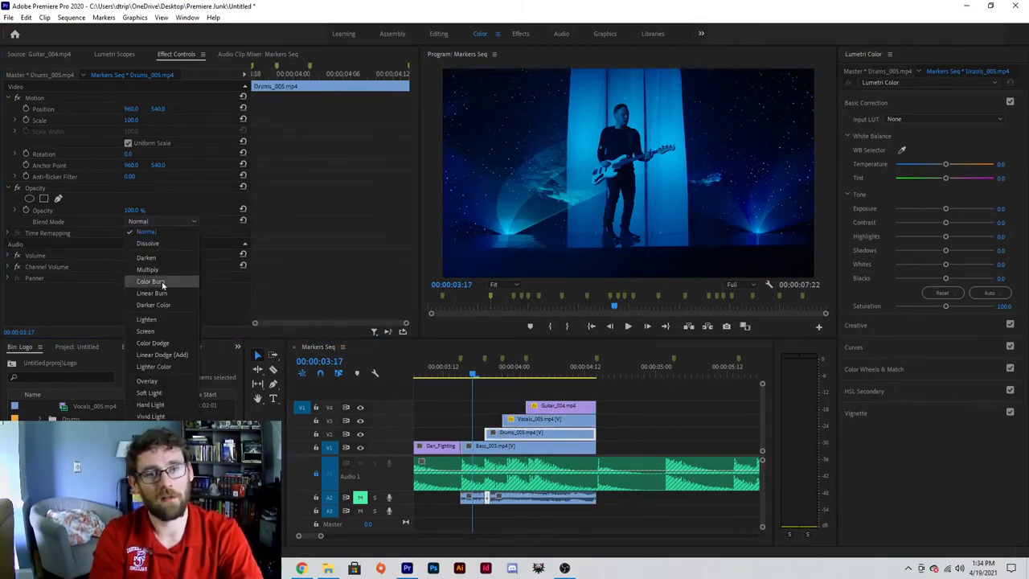
pyautogui.click(146, 330)
# - Play back the blended clip stack from the 00:00:03:15 marker
pyautogui.click(463, 378)
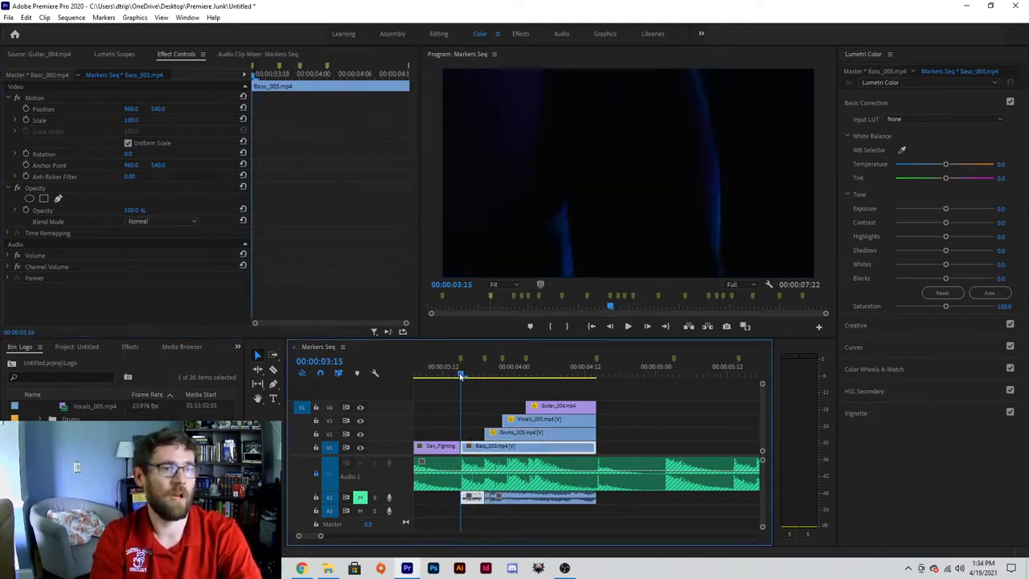
pyautogui.press('space')
pyautogui.press('space')
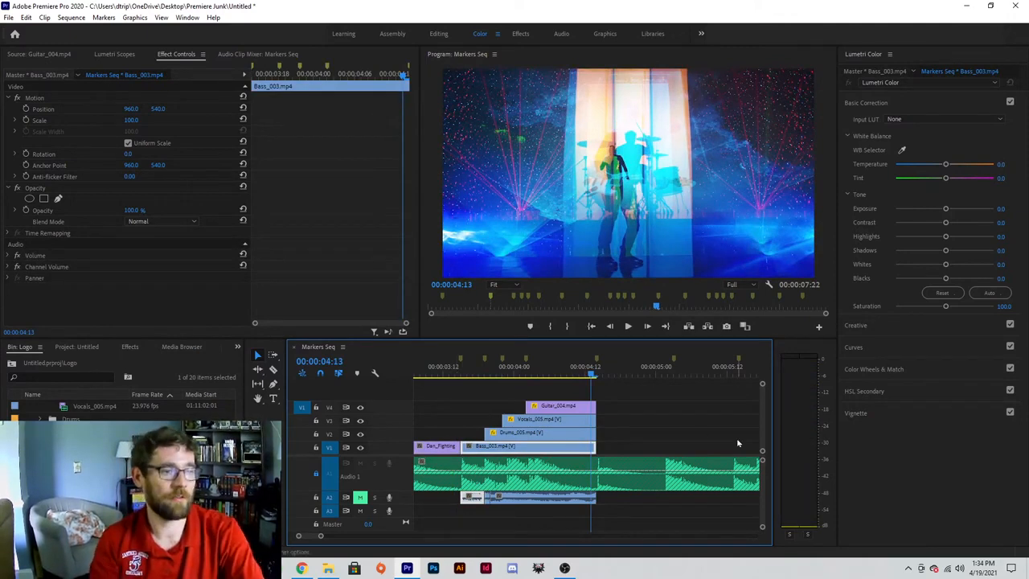
# - Review the whole sequence by scrubbing the fighting clips from near the start up to 00:00:02:19
pyautogui.click(626, 415)
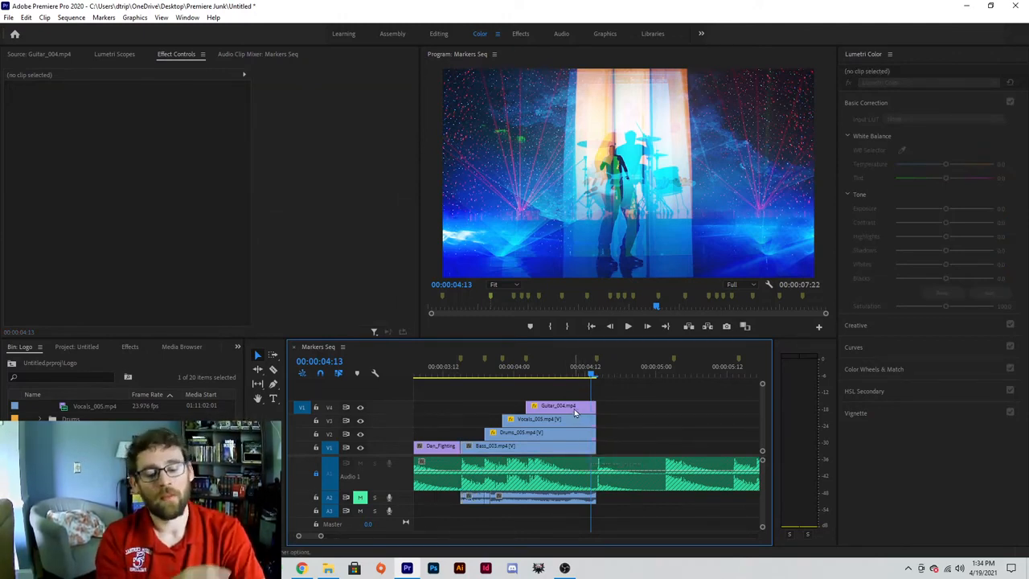
pyautogui.press('-')
pyautogui.press('-')
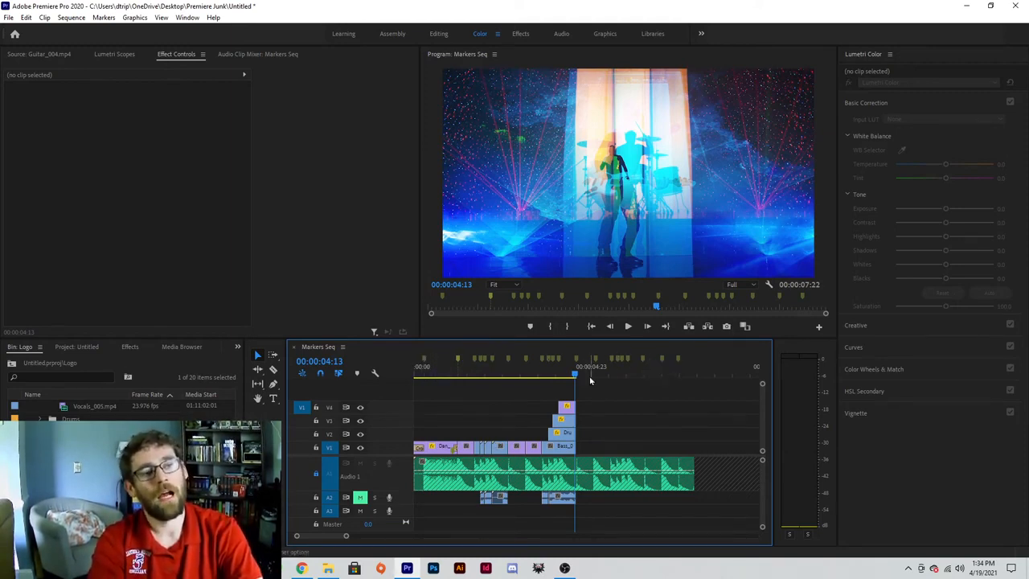
pyautogui.moveTo(590, 381); pyautogui.dragTo(427, 385)
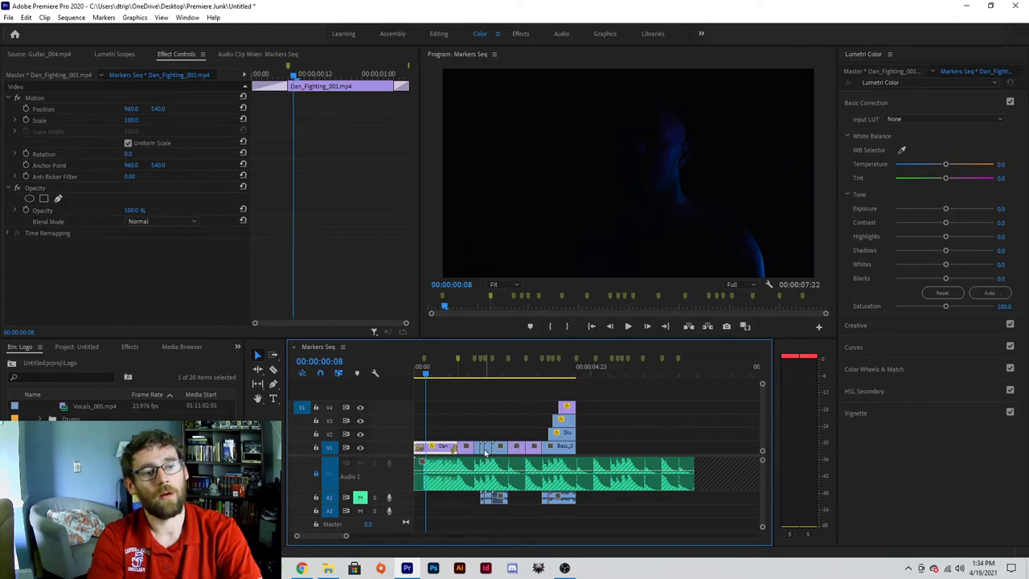
pyautogui.click(470, 374)
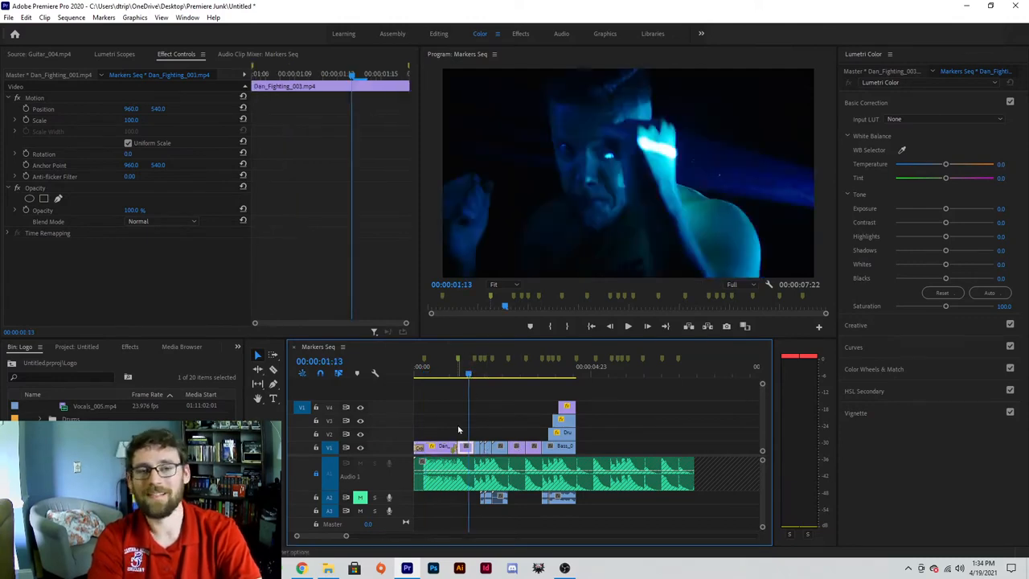
pyautogui.moveTo(470, 374); pyautogui.dragTo(514, 384)
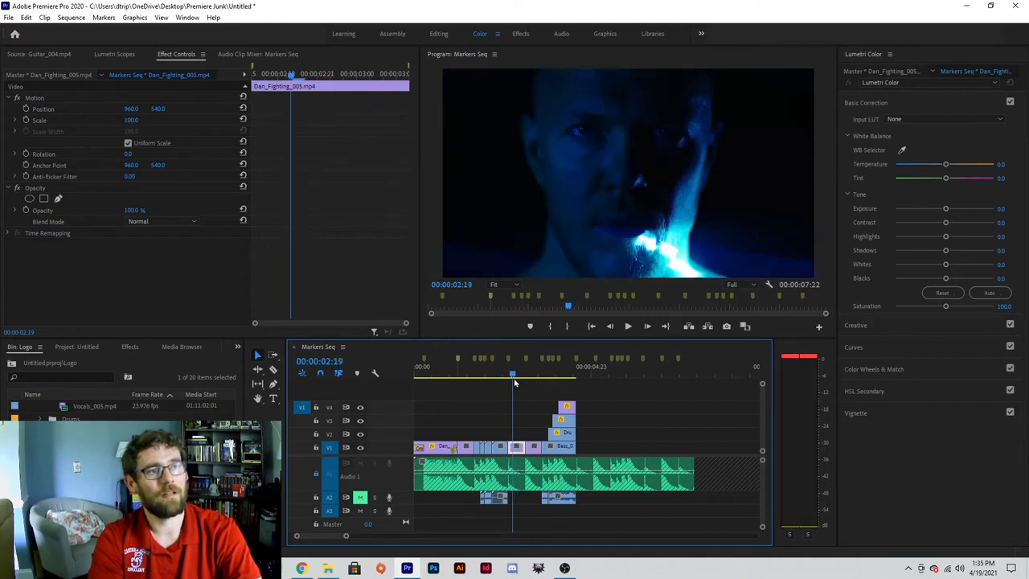
# - Apply the Turbulent Displace distortion effect to Dan_Fighting_005.mp4 on V1
pyautogui.click(129, 346)
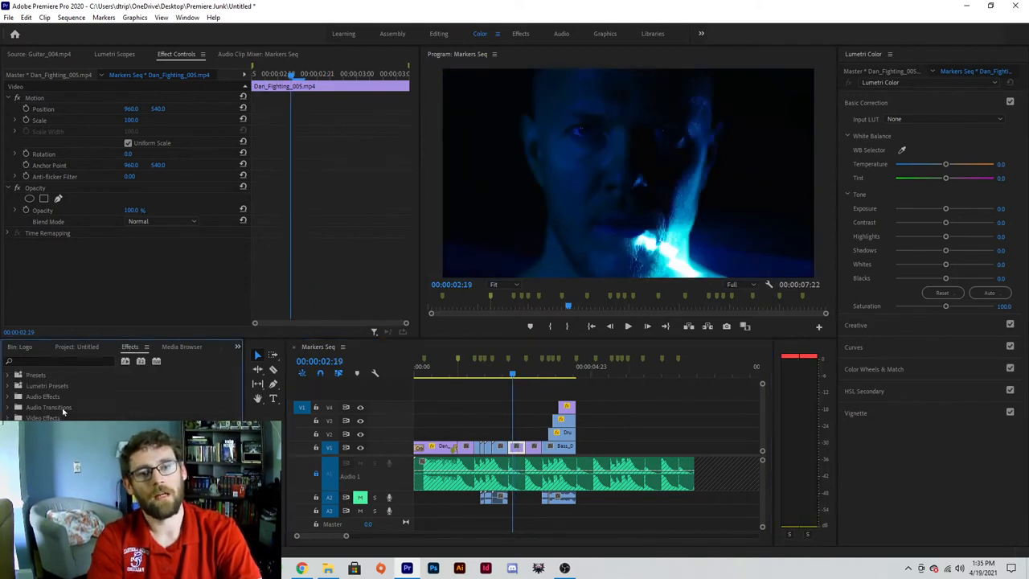
pyautogui.scroll(-2, 67, 417)
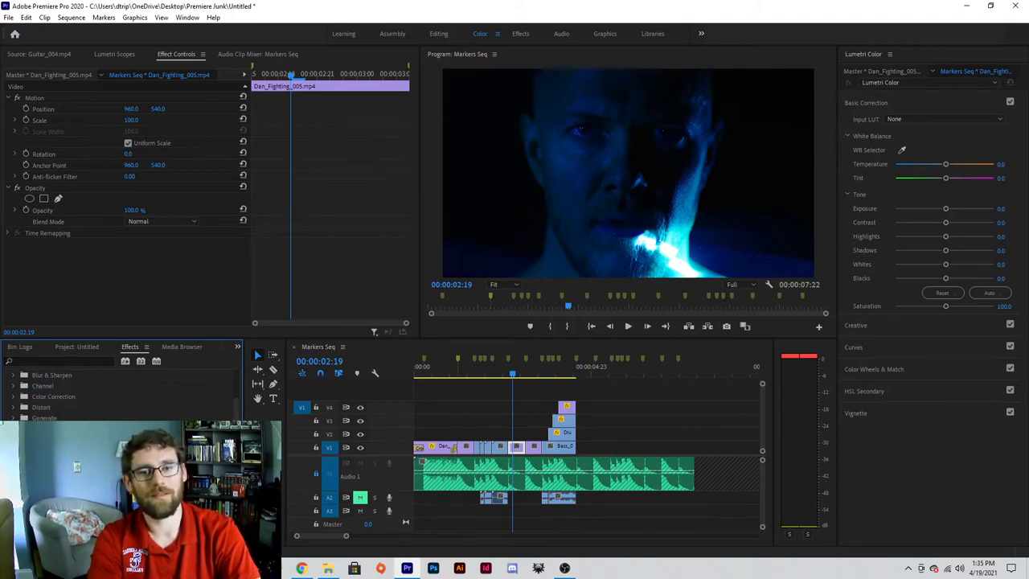
pyautogui.click(12, 407)
pyautogui.scroll(-2, 49, 413)
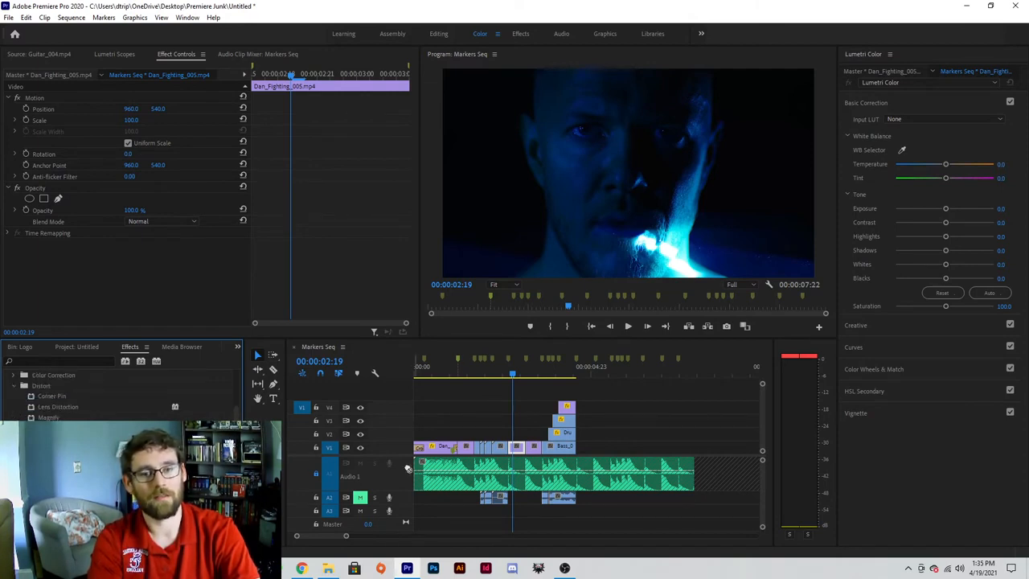
pyautogui.moveTo(522, 450); pyautogui.dragTo(521, 450)
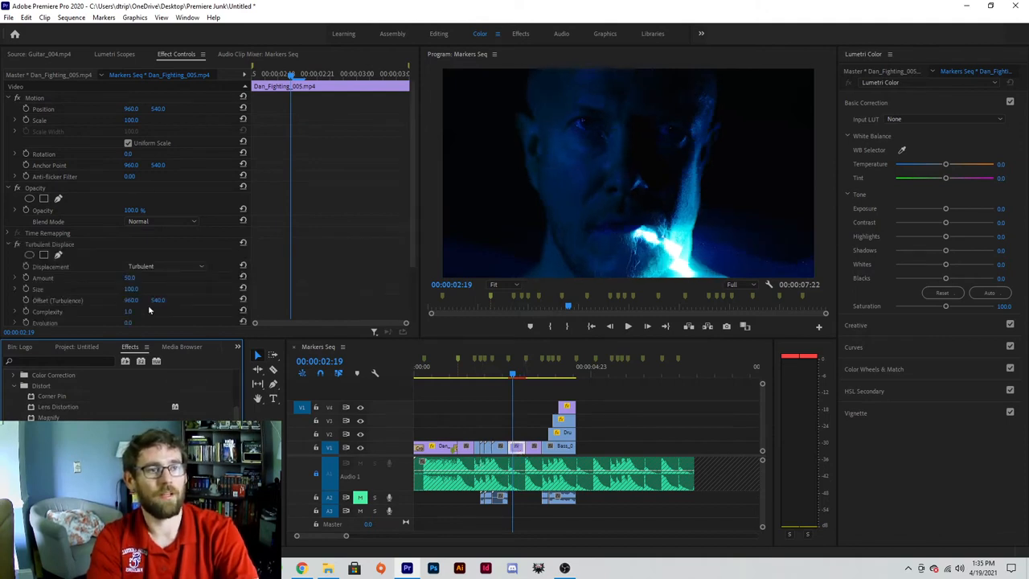
# - Set the Turbulent Displace Amount to 20 and start keyframing it at the clip's first frame, 00:00:02:16
pyautogui.click(129, 278)
pyautogui.write('25')
pyautogui.press('Return')
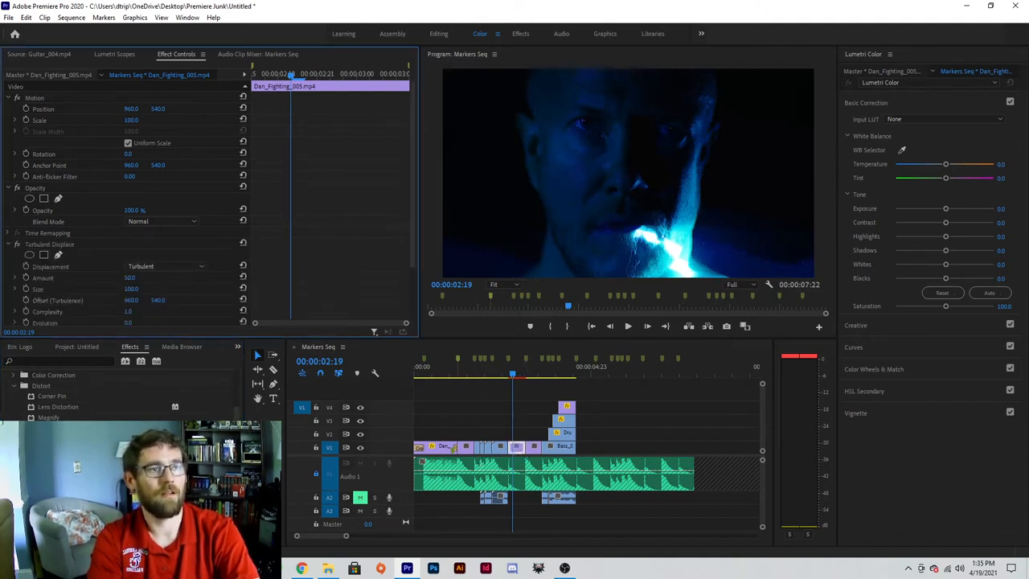
pyautogui.moveTo(130, 277)
pyautogui.mouseDown()
pyautogui.moveTo(289, 277)
pyautogui.moveTo(126, 277)
pyautogui.mouseUp()
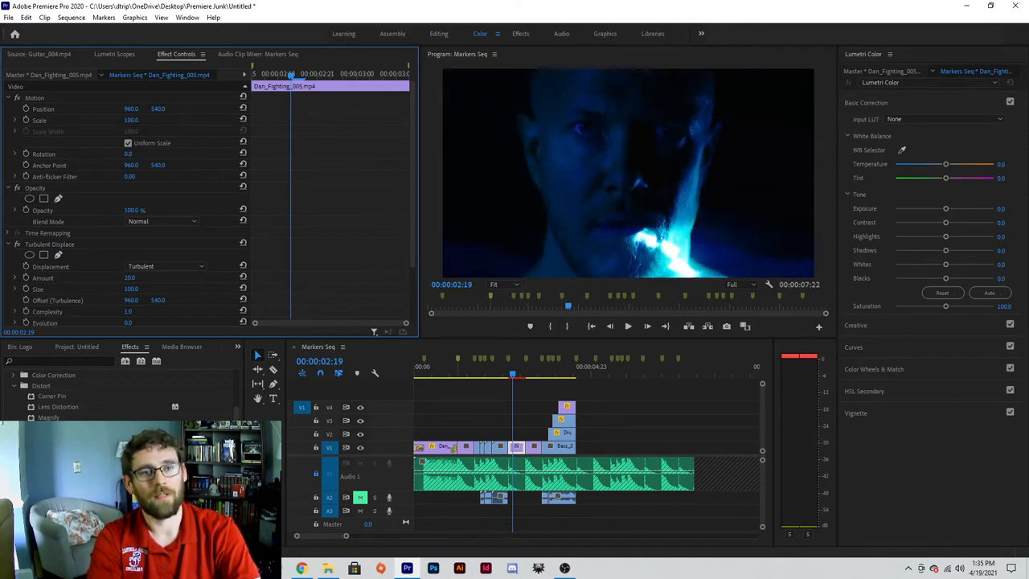
pyautogui.moveTo(291, 75); pyautogui.dragTo(230, 82)
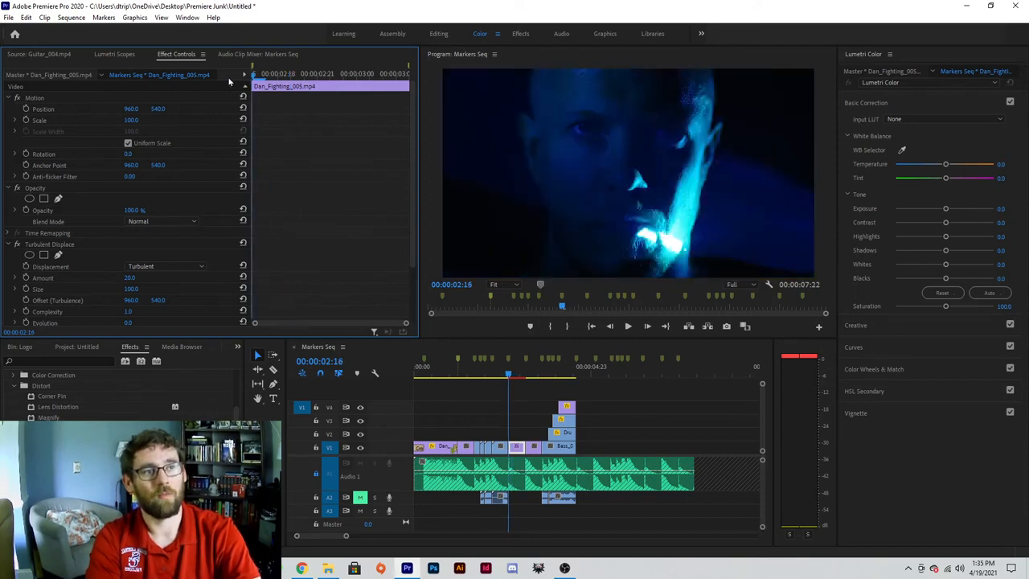
pyautogui.click(27, 279)
# - Keyframe the Turbulent Displace Amount at 199 near the clip's end, 00:00:03:02, and play back the distortion
pyautogui.moveTo(255, 79); pyautogui.dragTo(413, 83)
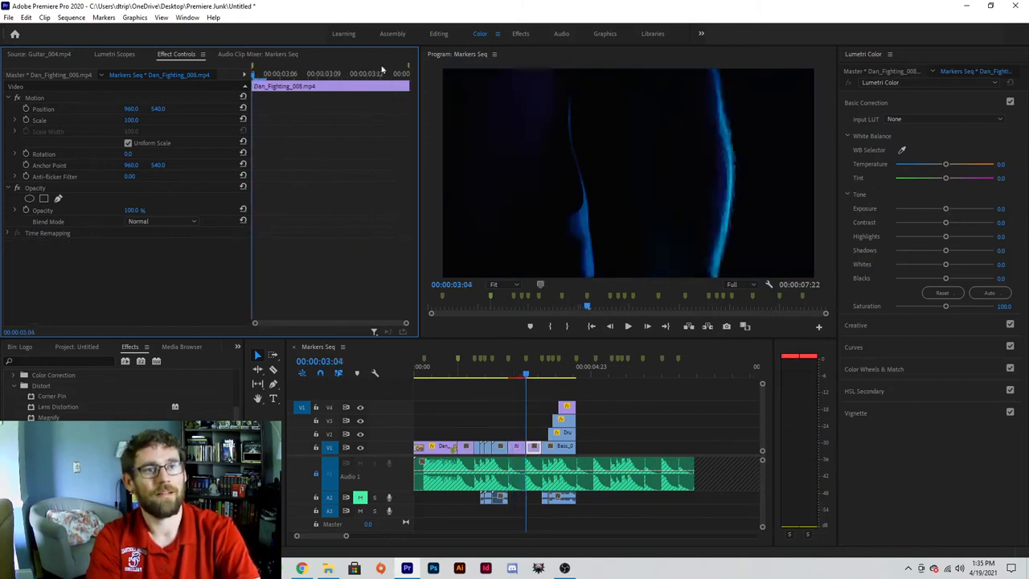
pyautogui.click(523, 376)
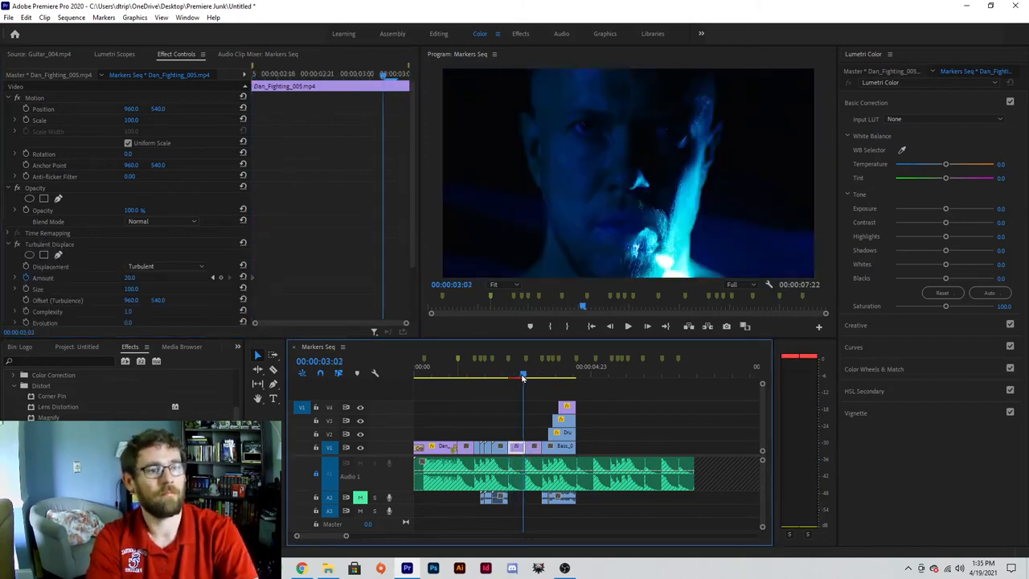
pyautogui.moveTo(131, 279); pyautogui.dragTo(139, 279)
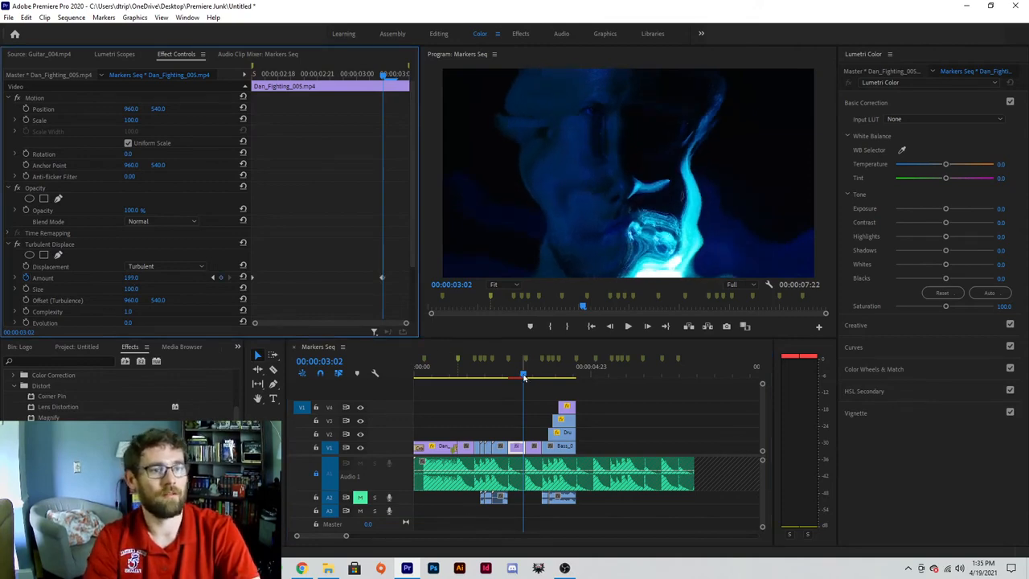
pyautogui.moveTo(523, 376); pyautogui.dragTo(512, 377)
pyautogui.press('space')
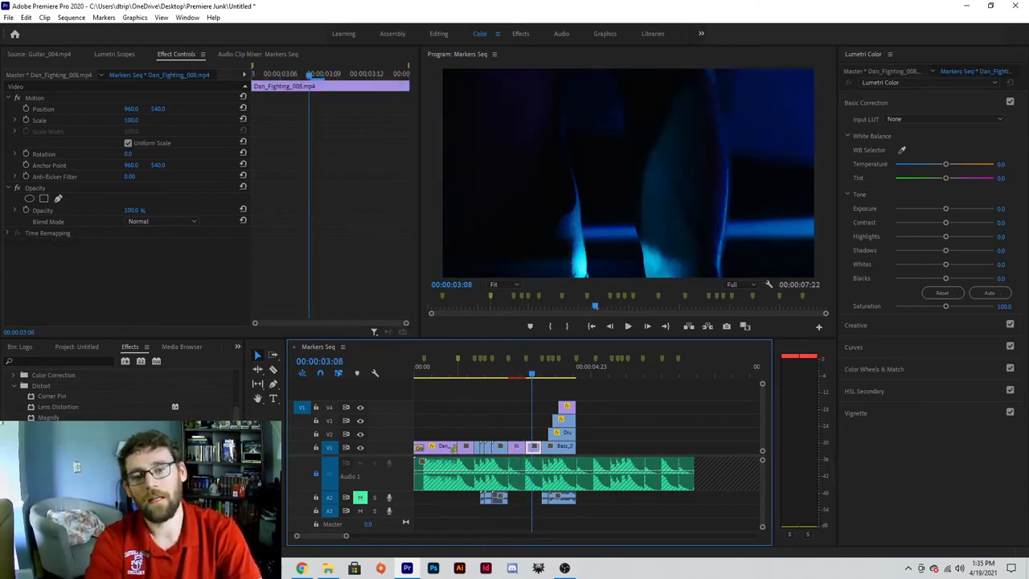
# - Apply the Color Balance effect to Dan_Fighting_008.mp4 on V1
pyautogui.scroll(1, 13, 402)
pyautogui.click(13, 397)
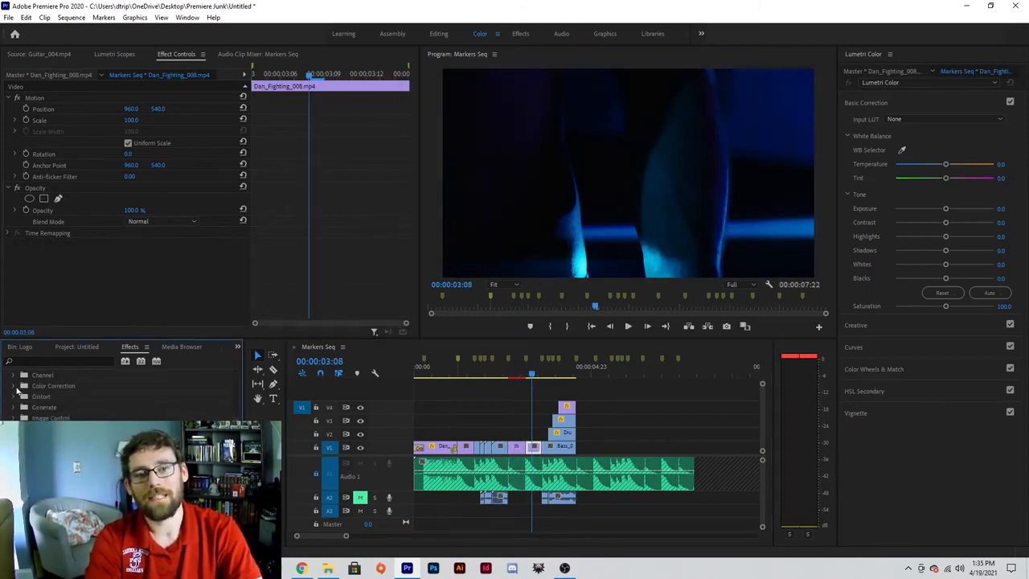
pyautogui.click(13, 386)
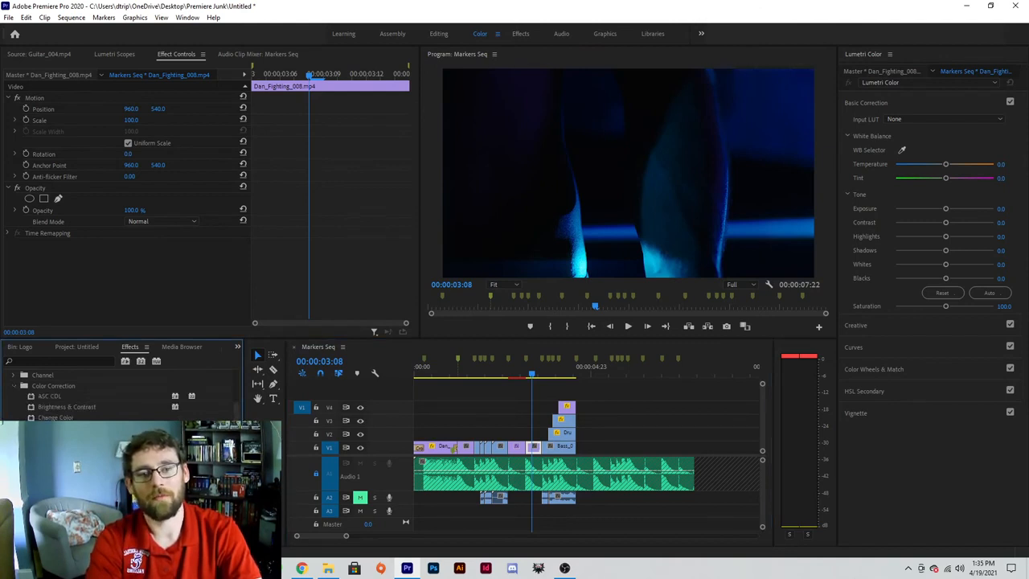
pyautogui.moveTo(56, 450); pyautogui.dragTo(536, 450)
# - Tint Dan_Fighting_008.mp4 green with Shadow Red and Green Balance 100, Shadow Blue -100, Midtone Red -99 and Midtone Green 72
pyautogui.moveTo(127, 278); pyautogui.dragTo(208, 279)
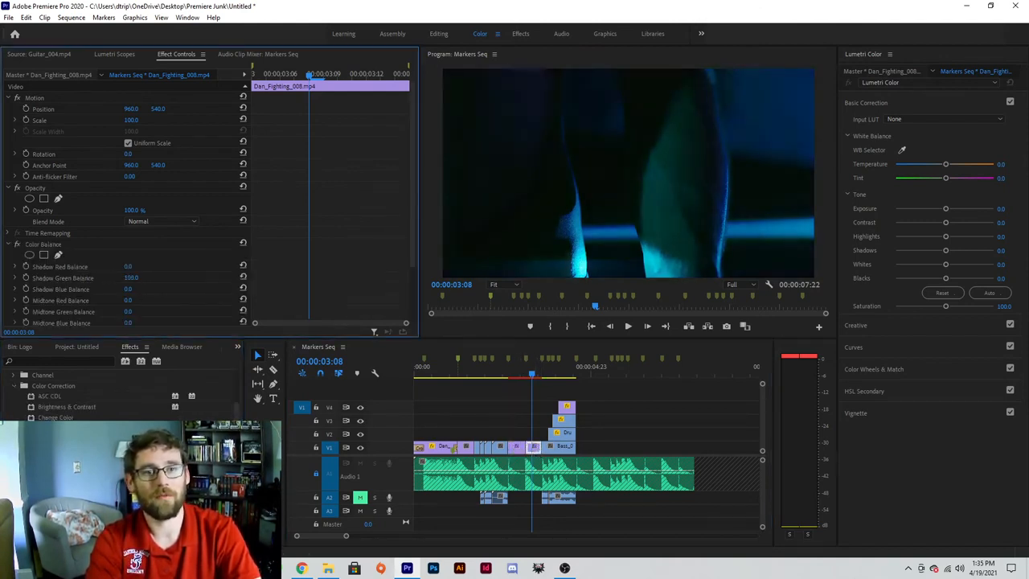
pyautogui.moveTo(141, 290); pyautogui.dragTo(158, 290)
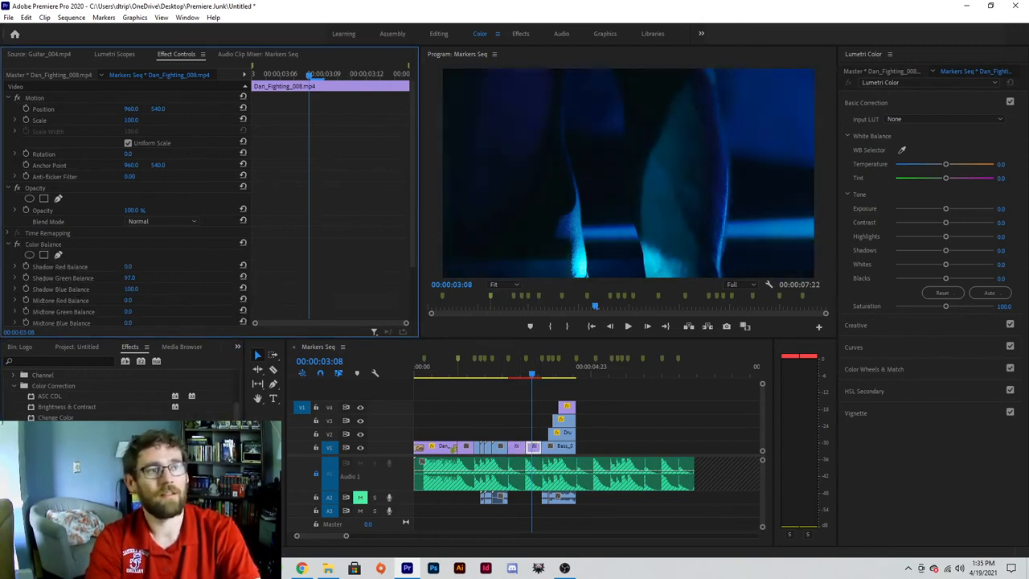
pyautogui.click(126, 266)
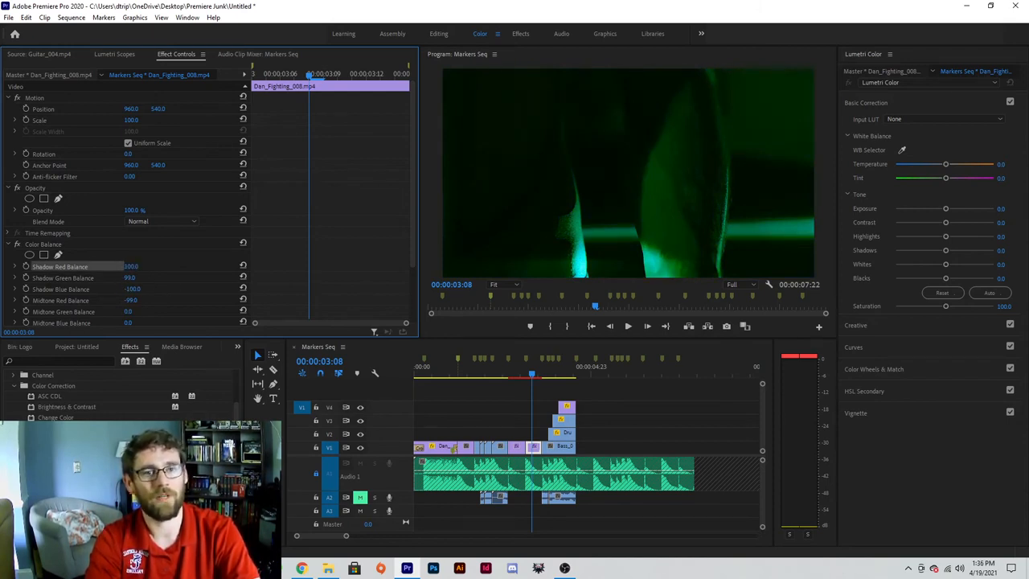
pyautogui.moveTo(128, 311); pyautogui.dragTo(186, 311)
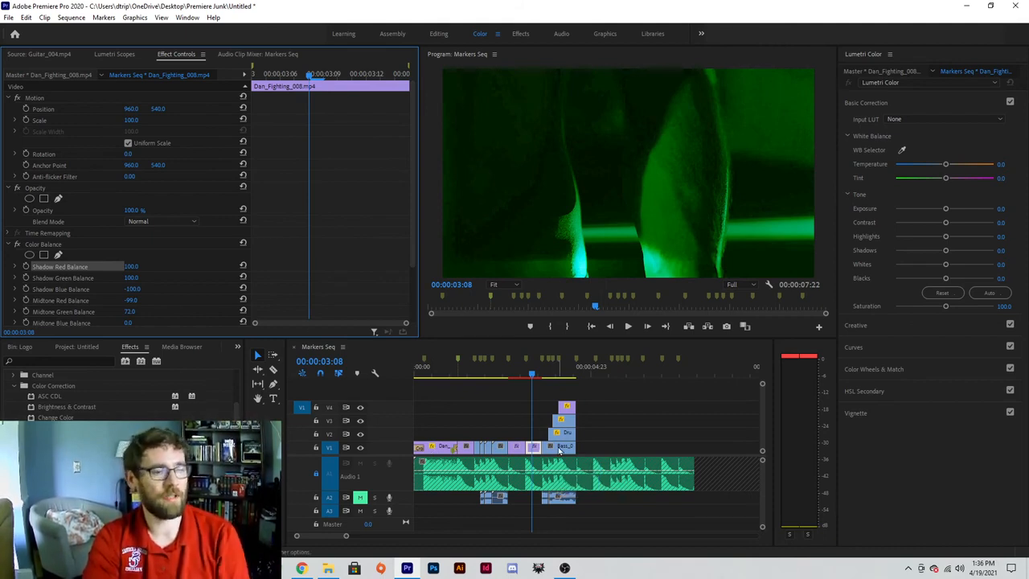
# - Return the playhead to the start of the sequence at 00:00:00:00
pyautogui.moveTo(514, 373); pyautogui.dragTo(411, 378)
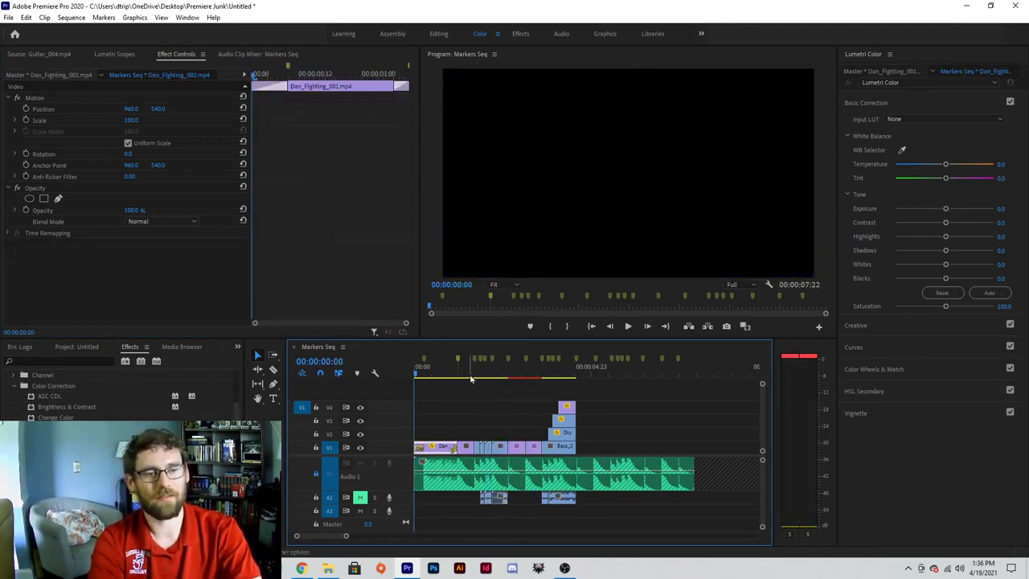